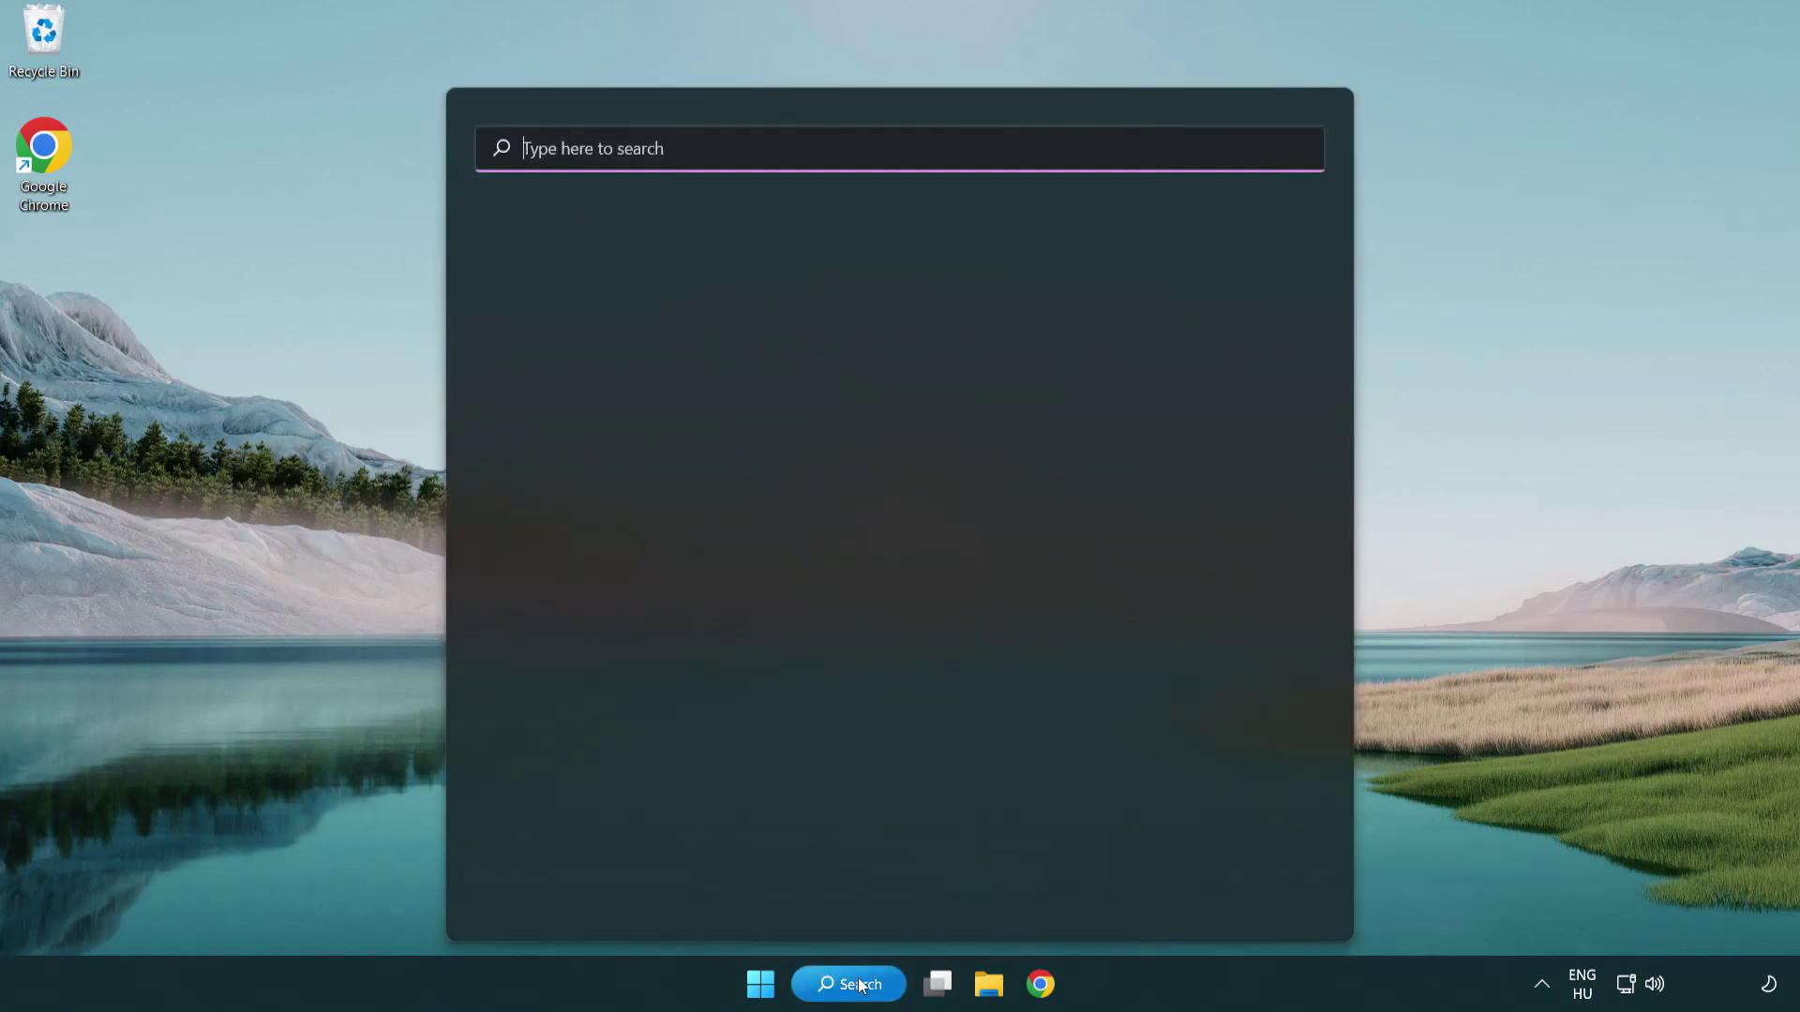
- Search Windows for "device manager", open Device Manager and move its window nearer the middle of the desktop
{"action": "type", "text": "device manager"}
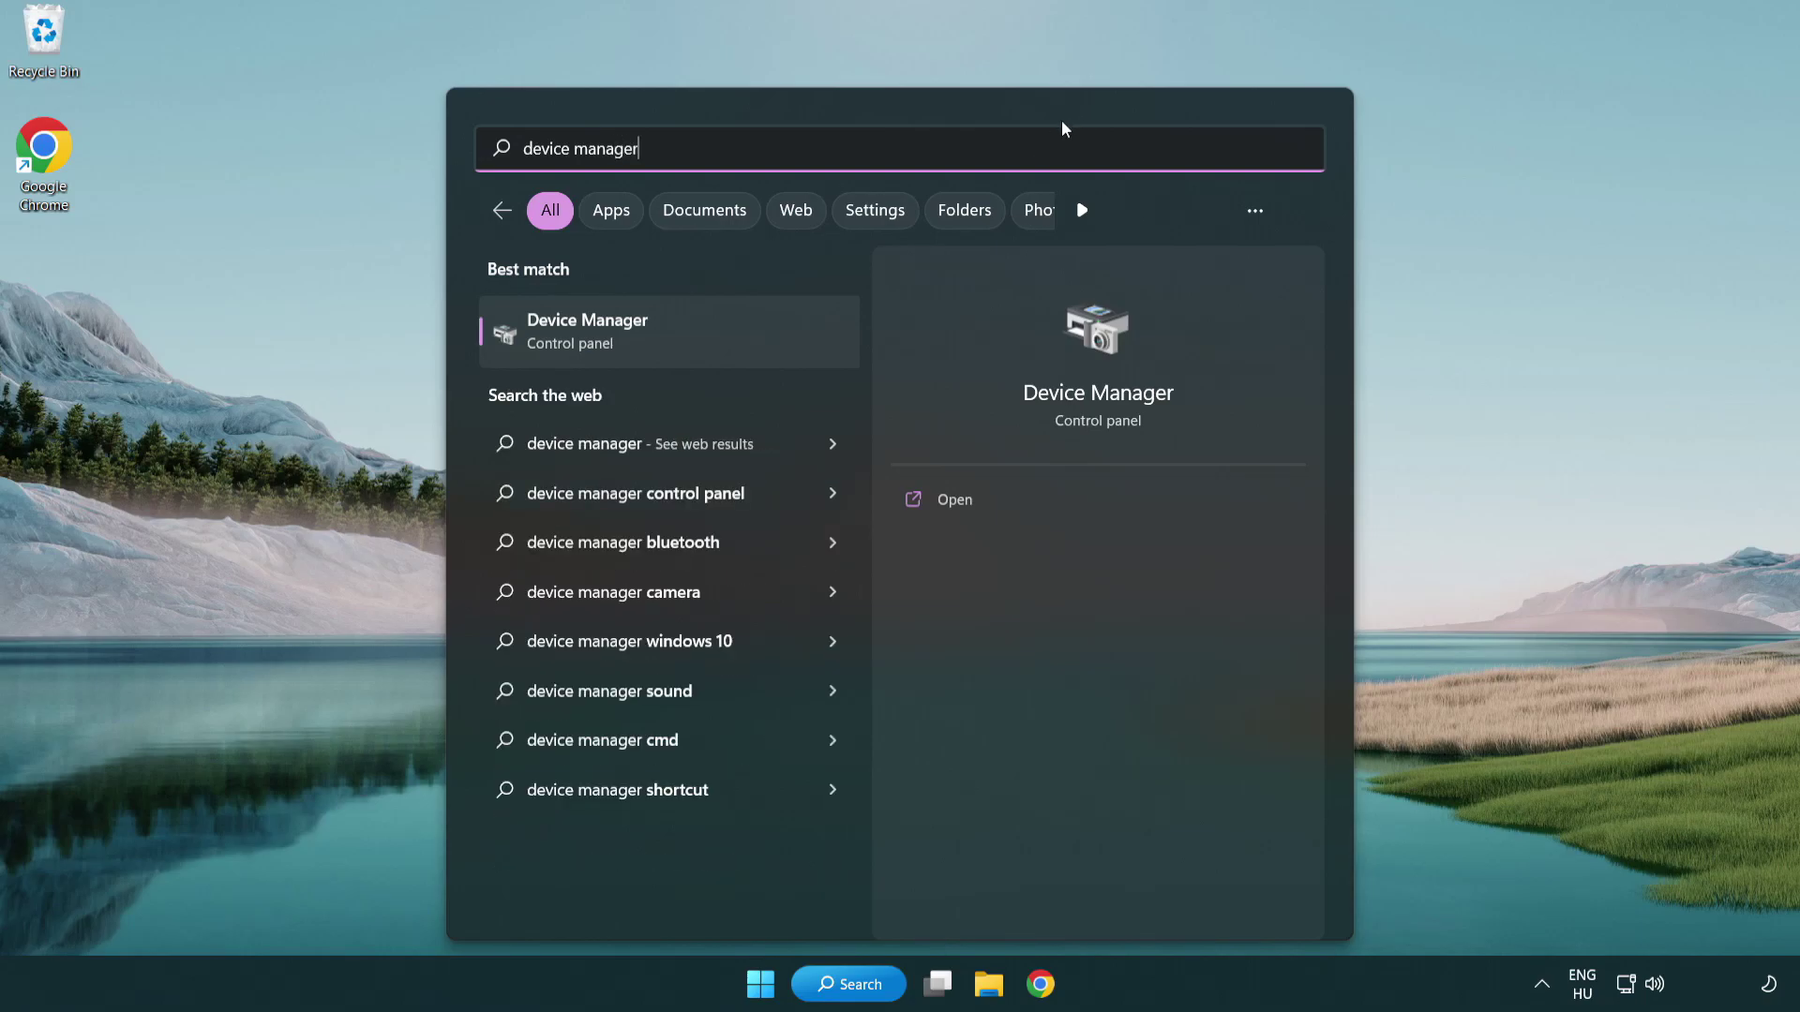
{"action": "left_click", "coordinate": [719, 340]}
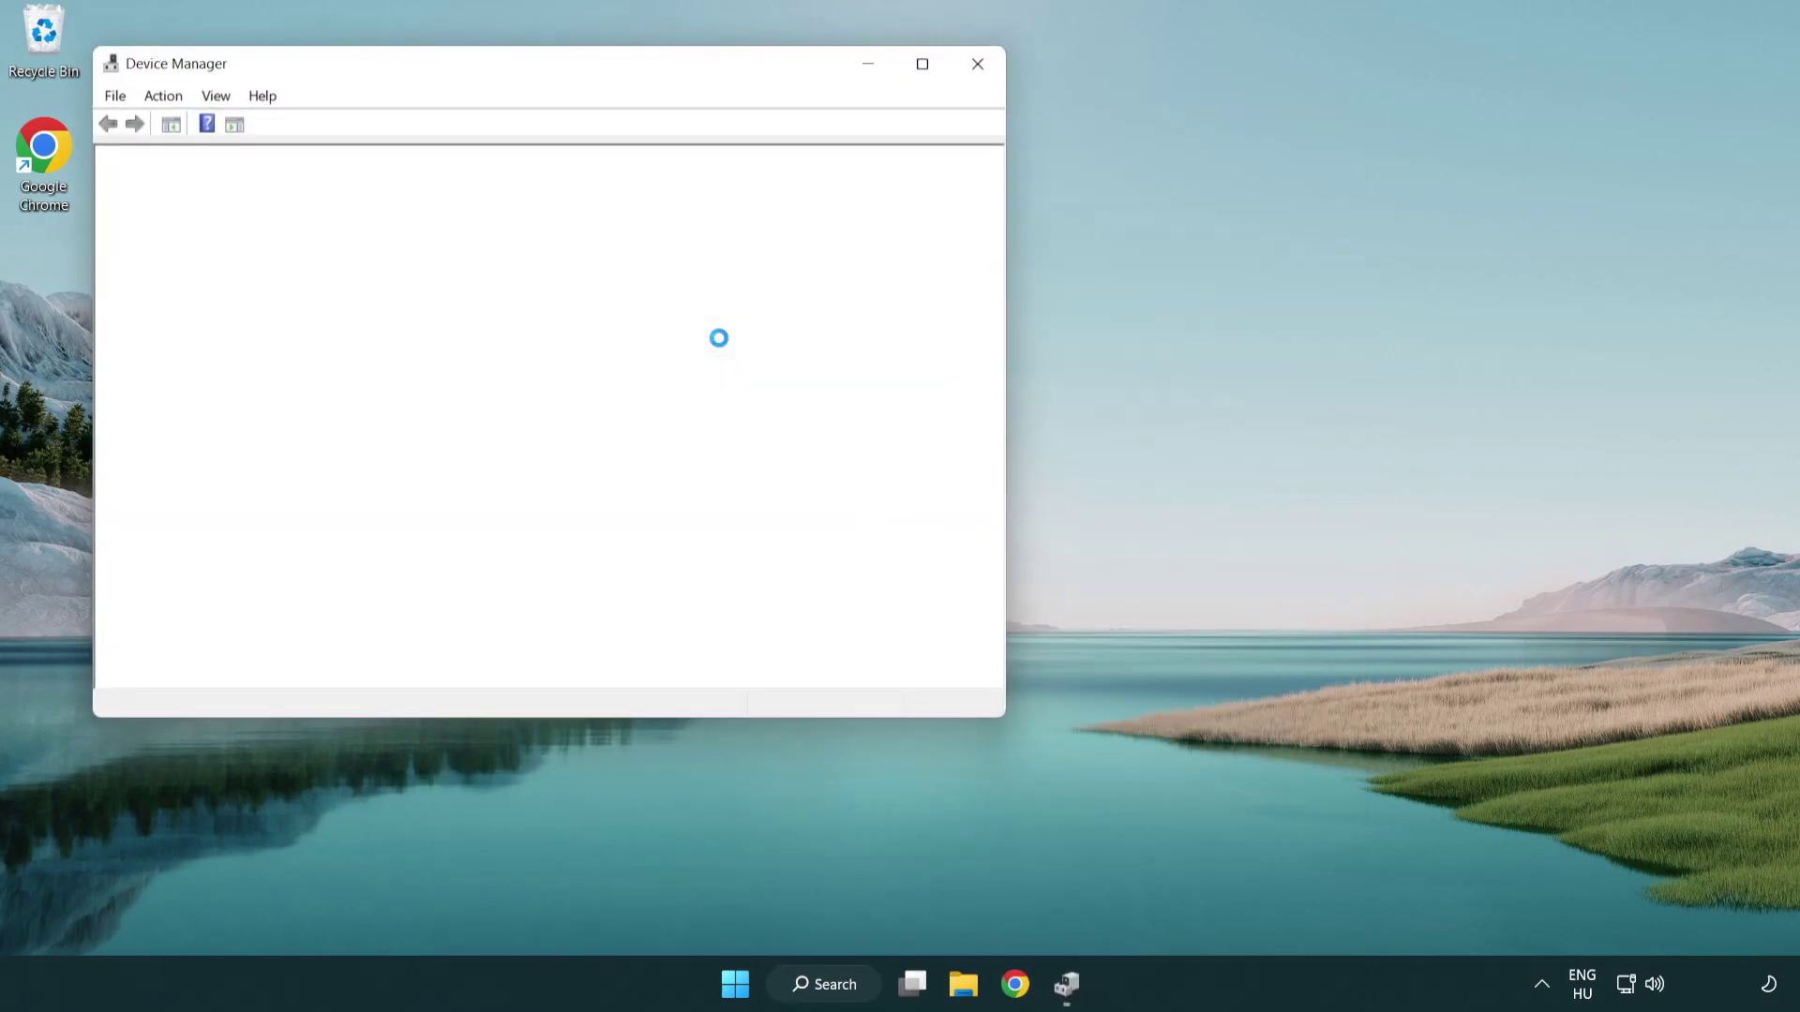
{"action": "left_click_drag", "start_coordinate": [491, 68], "coordinate": [792, 180]}
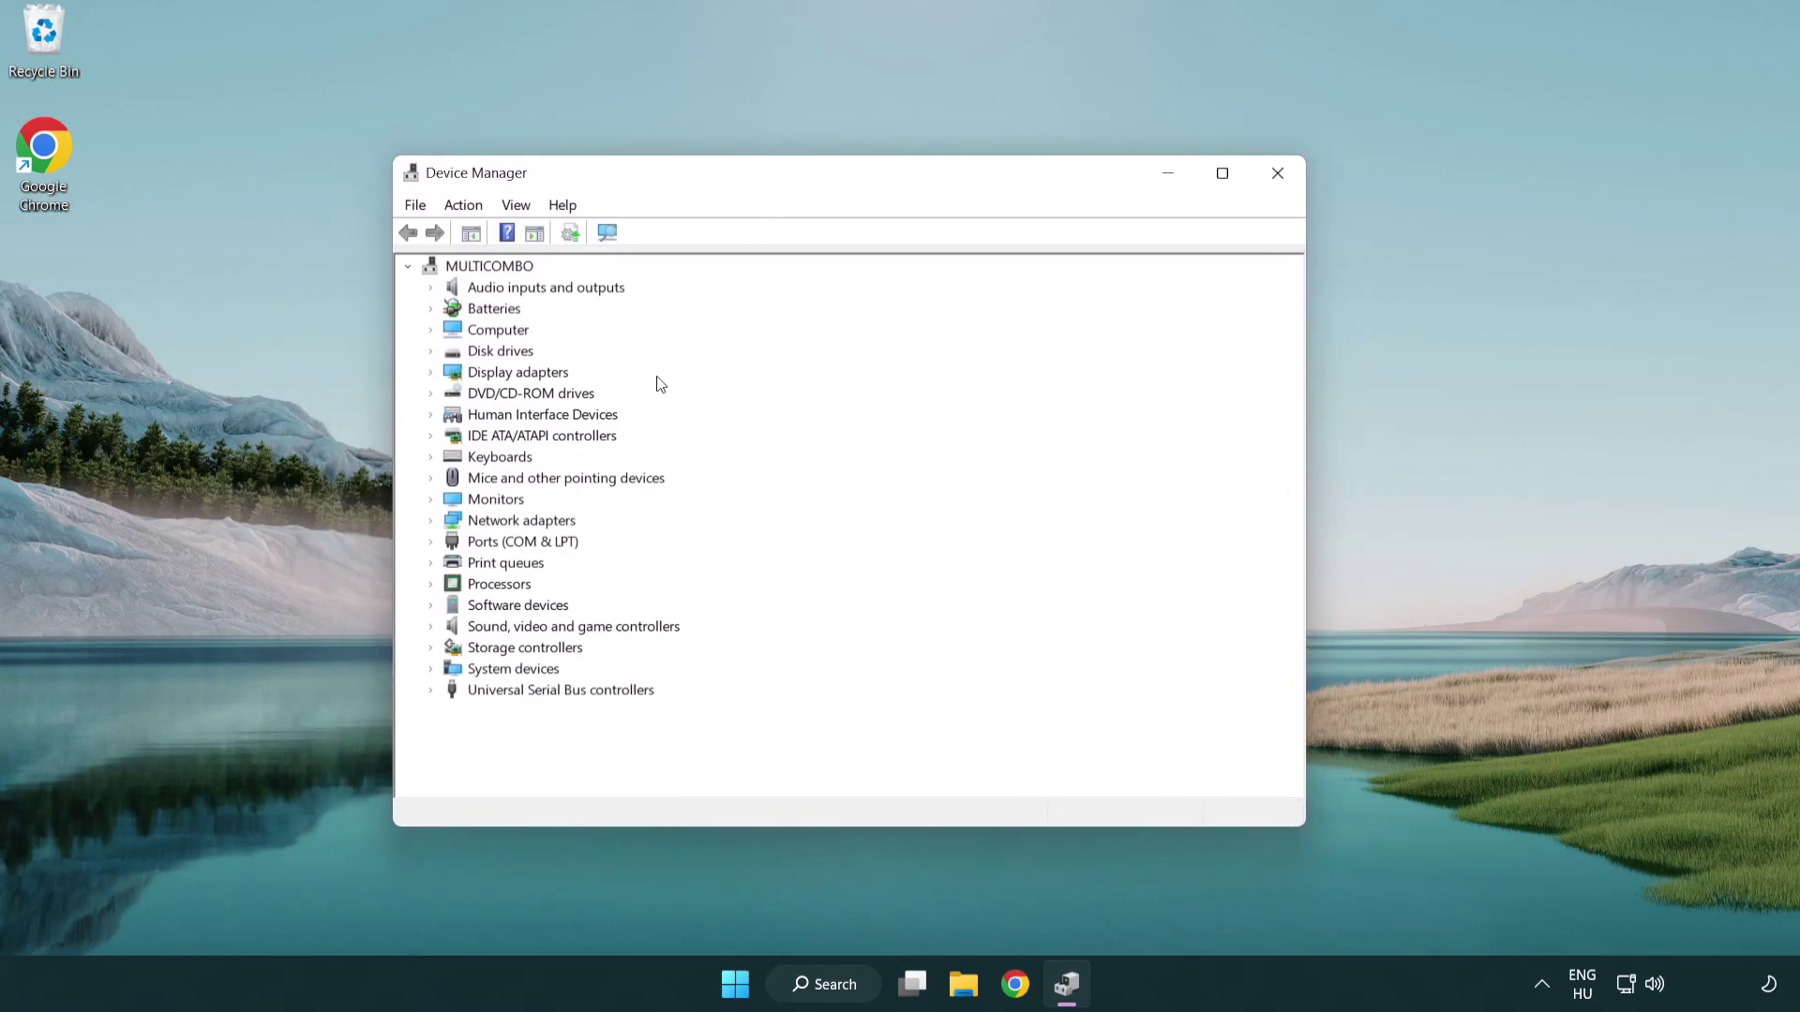
- Run an automatic driver update search for the VMware SVGA 3D display adapter, then close Device Manager
{"action": "left_click", "coordinate": [537, 375]}
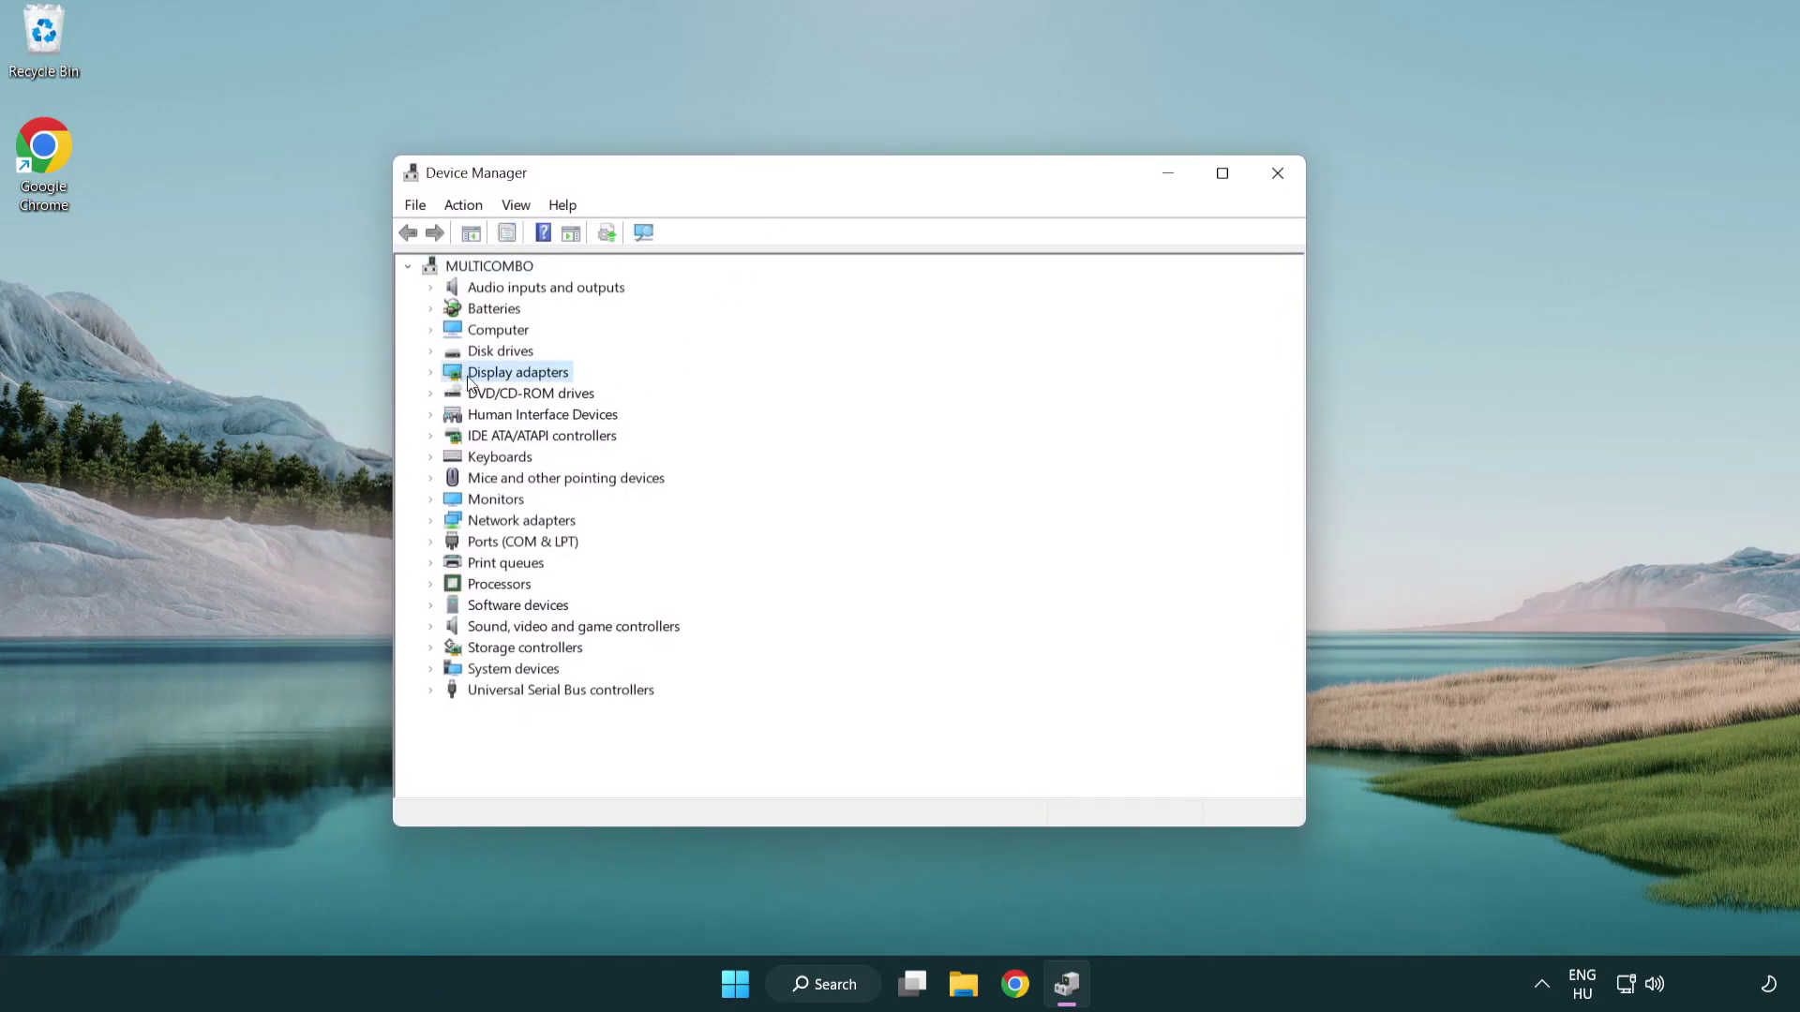
{"action": "left_click", "coordinate": [431, 374]}
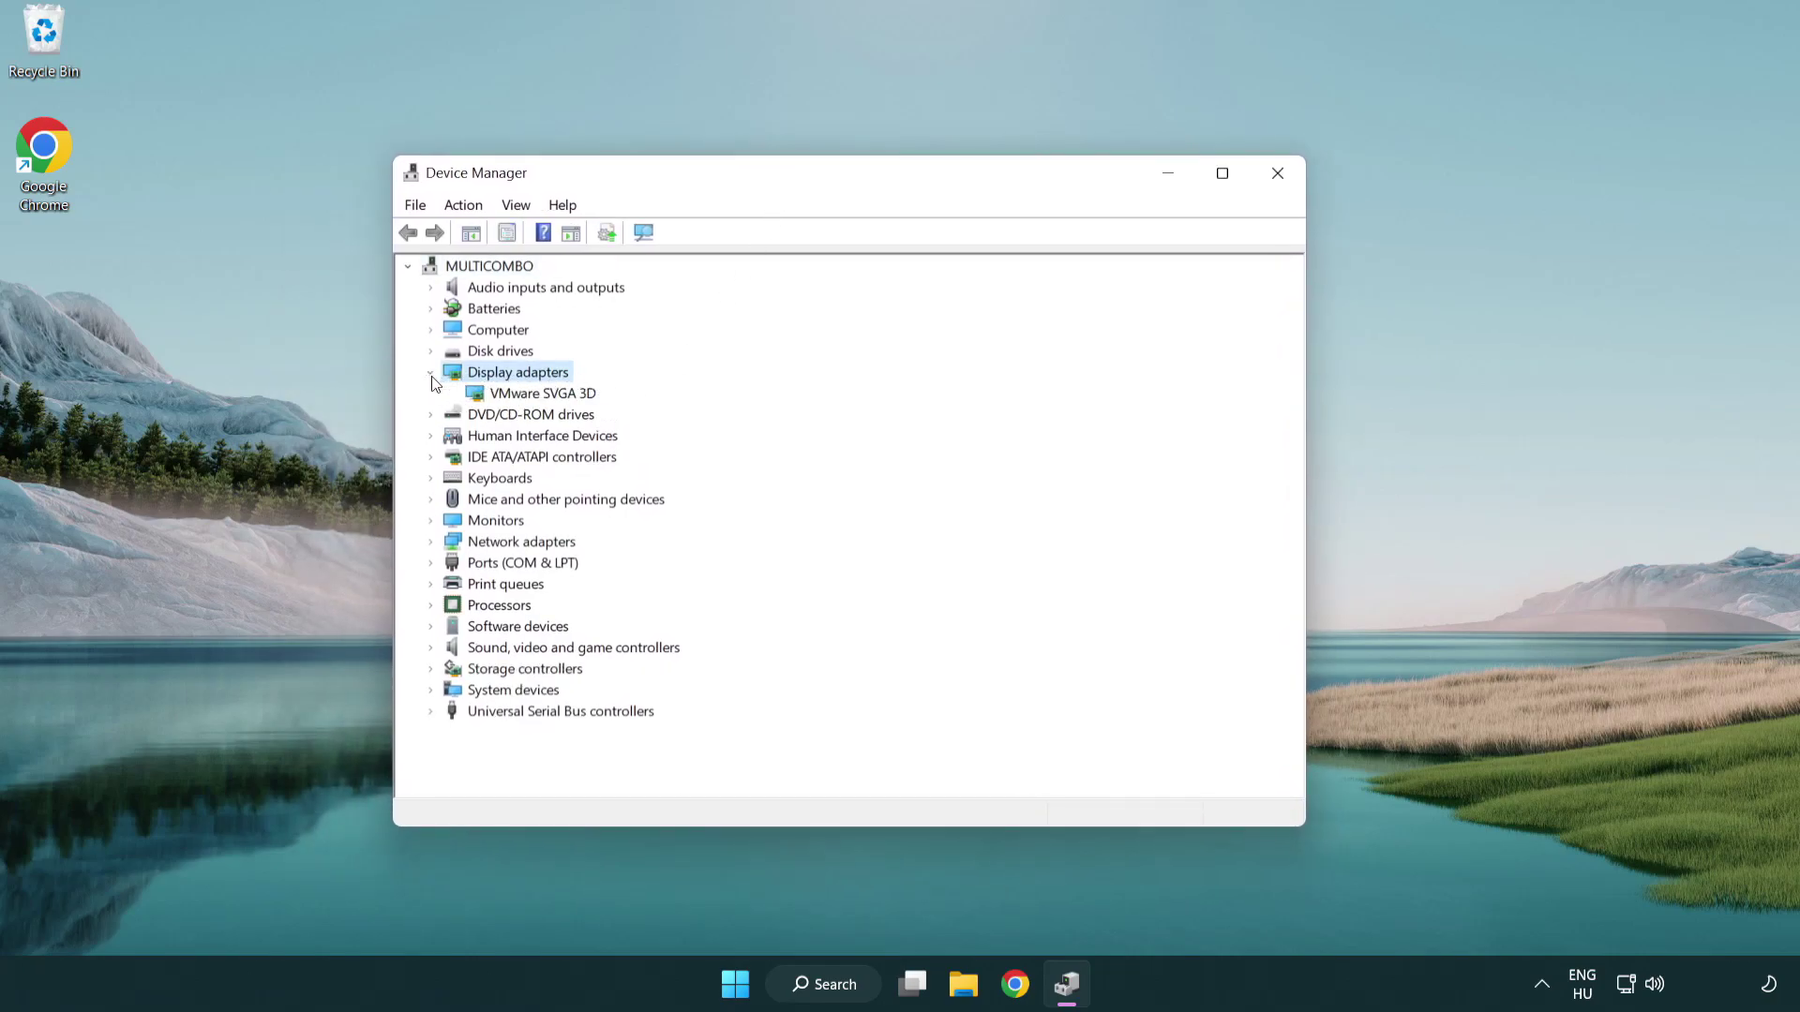
{"action": "left_click", "coordinate": [536, 394]}
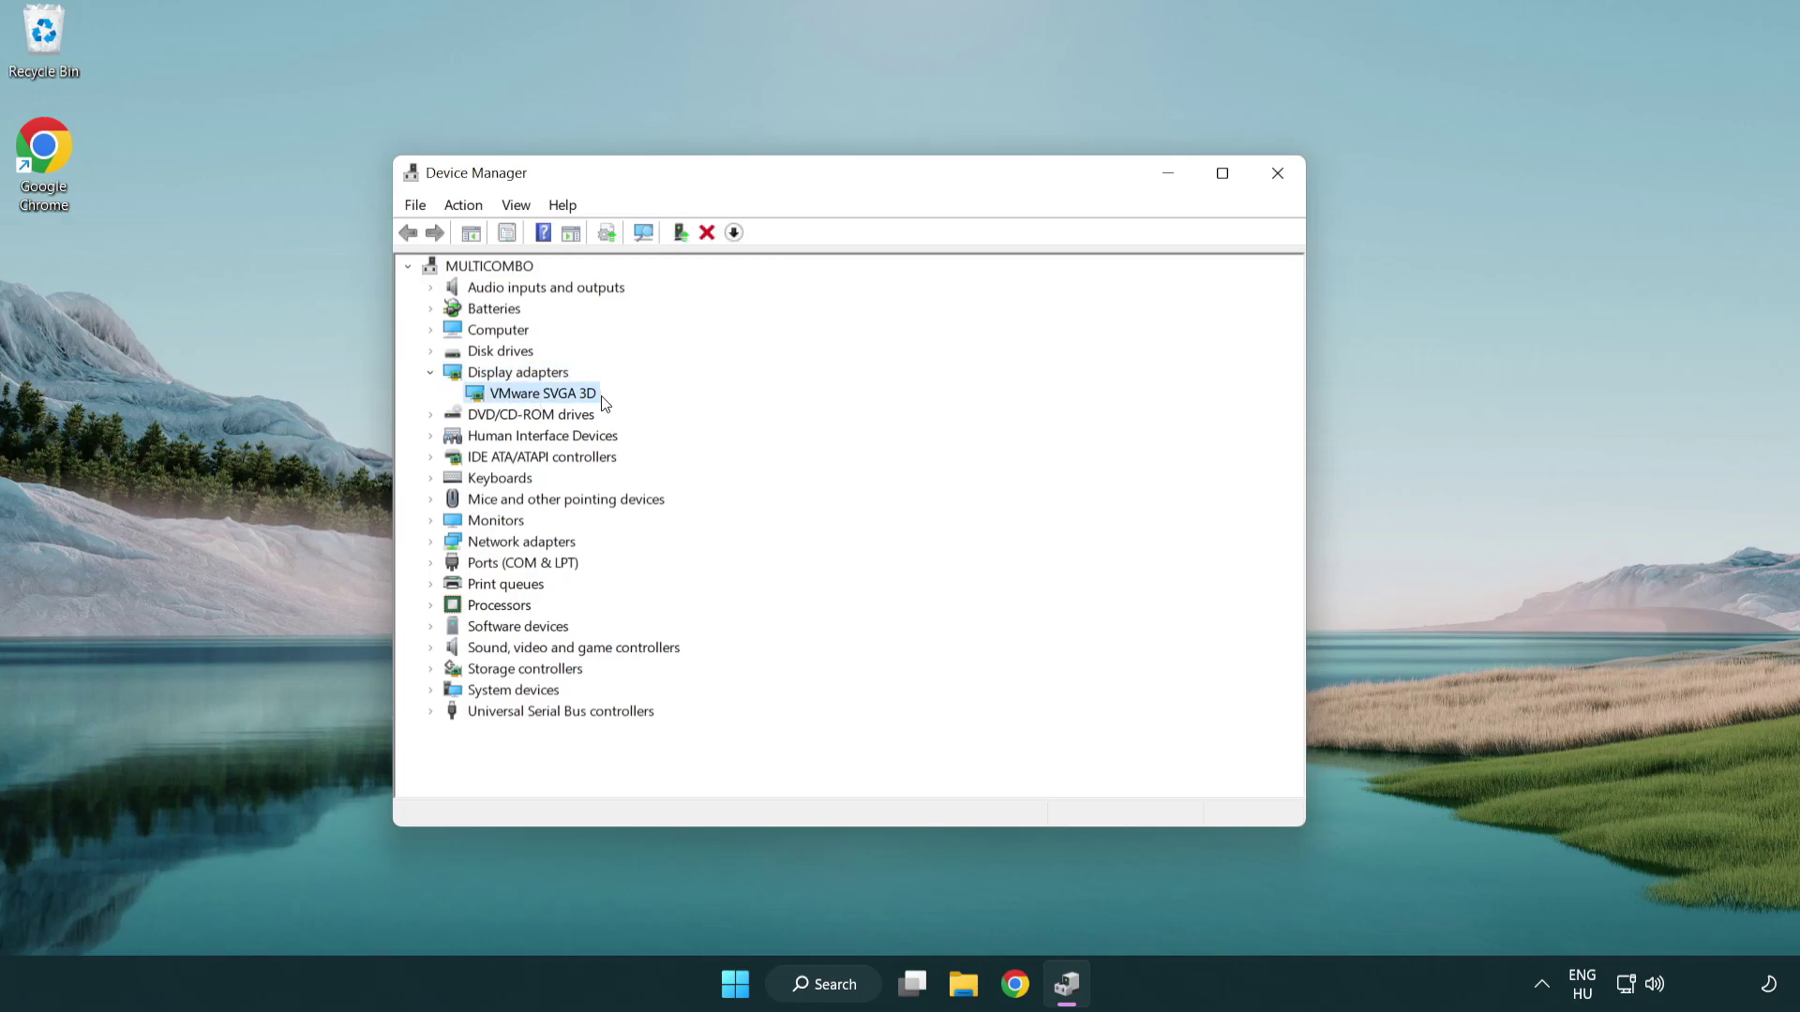
{"action": "right_click", "coordinate": [537, 398]}
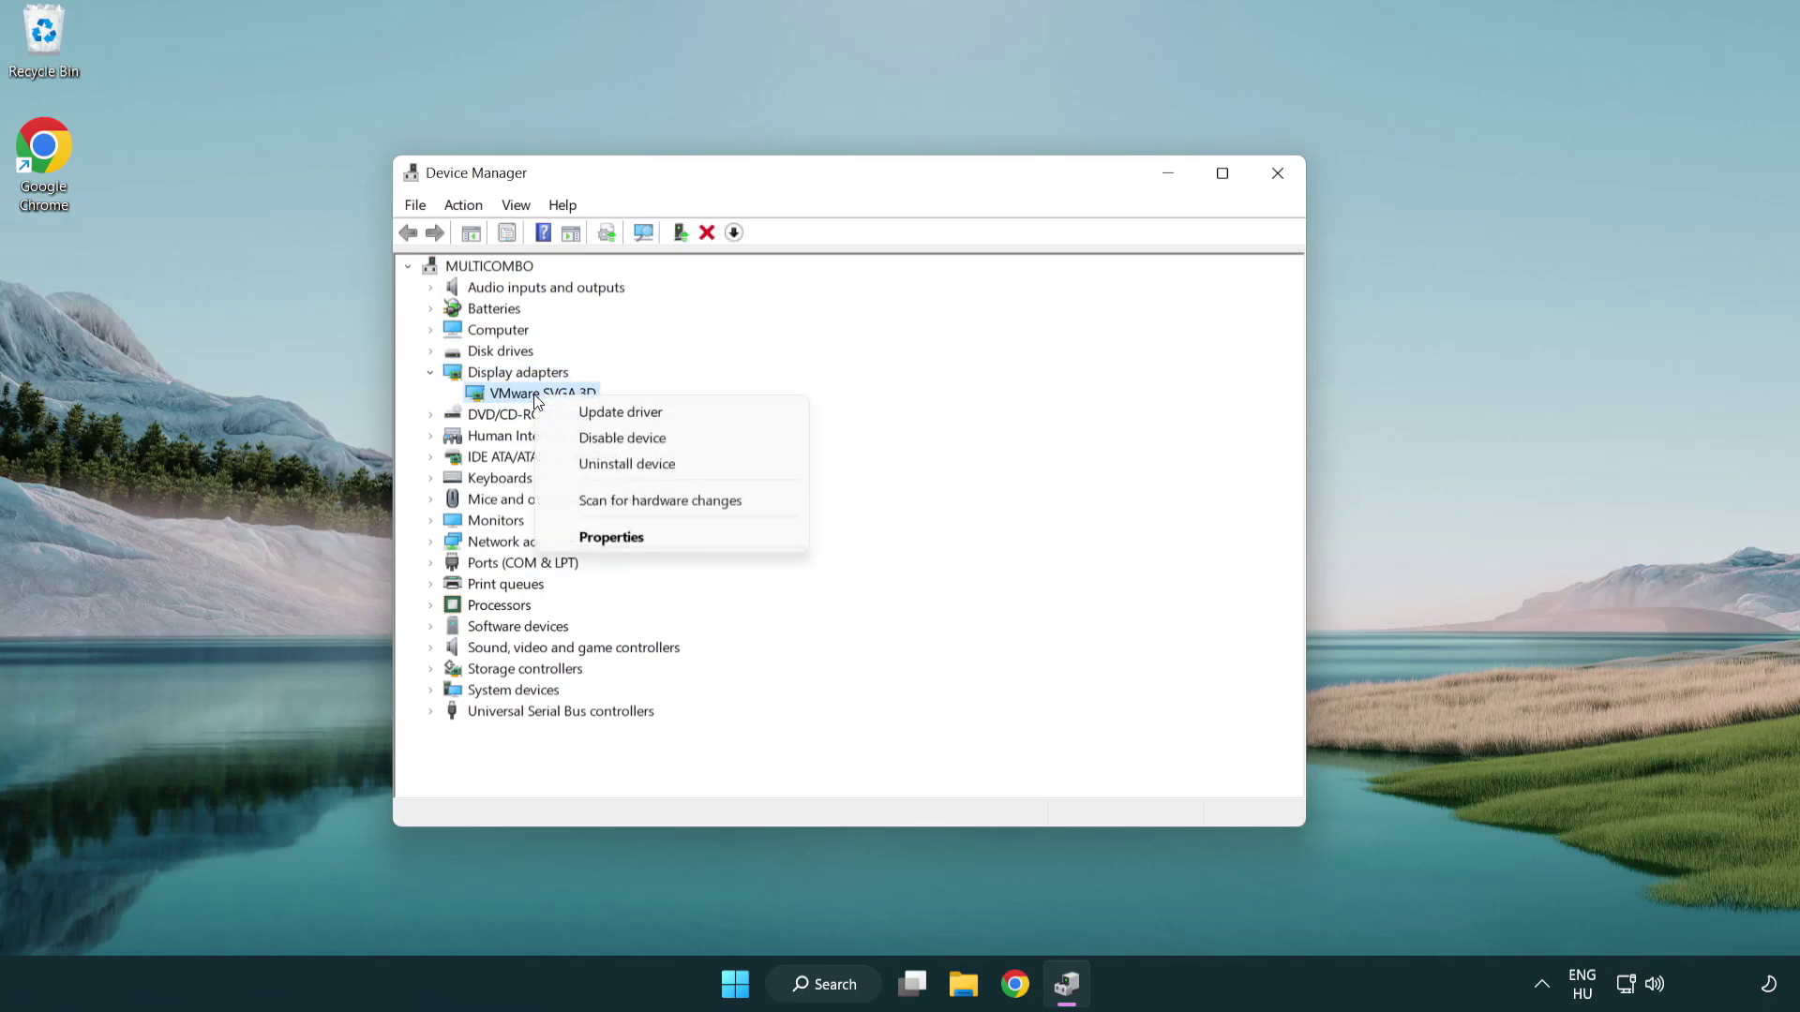
{"action": "left_click", "coordinate": [709, 413]}
{"action": "left_click_drag", "start_coordinate": [741, 281], "coordinate": [777, 270]}
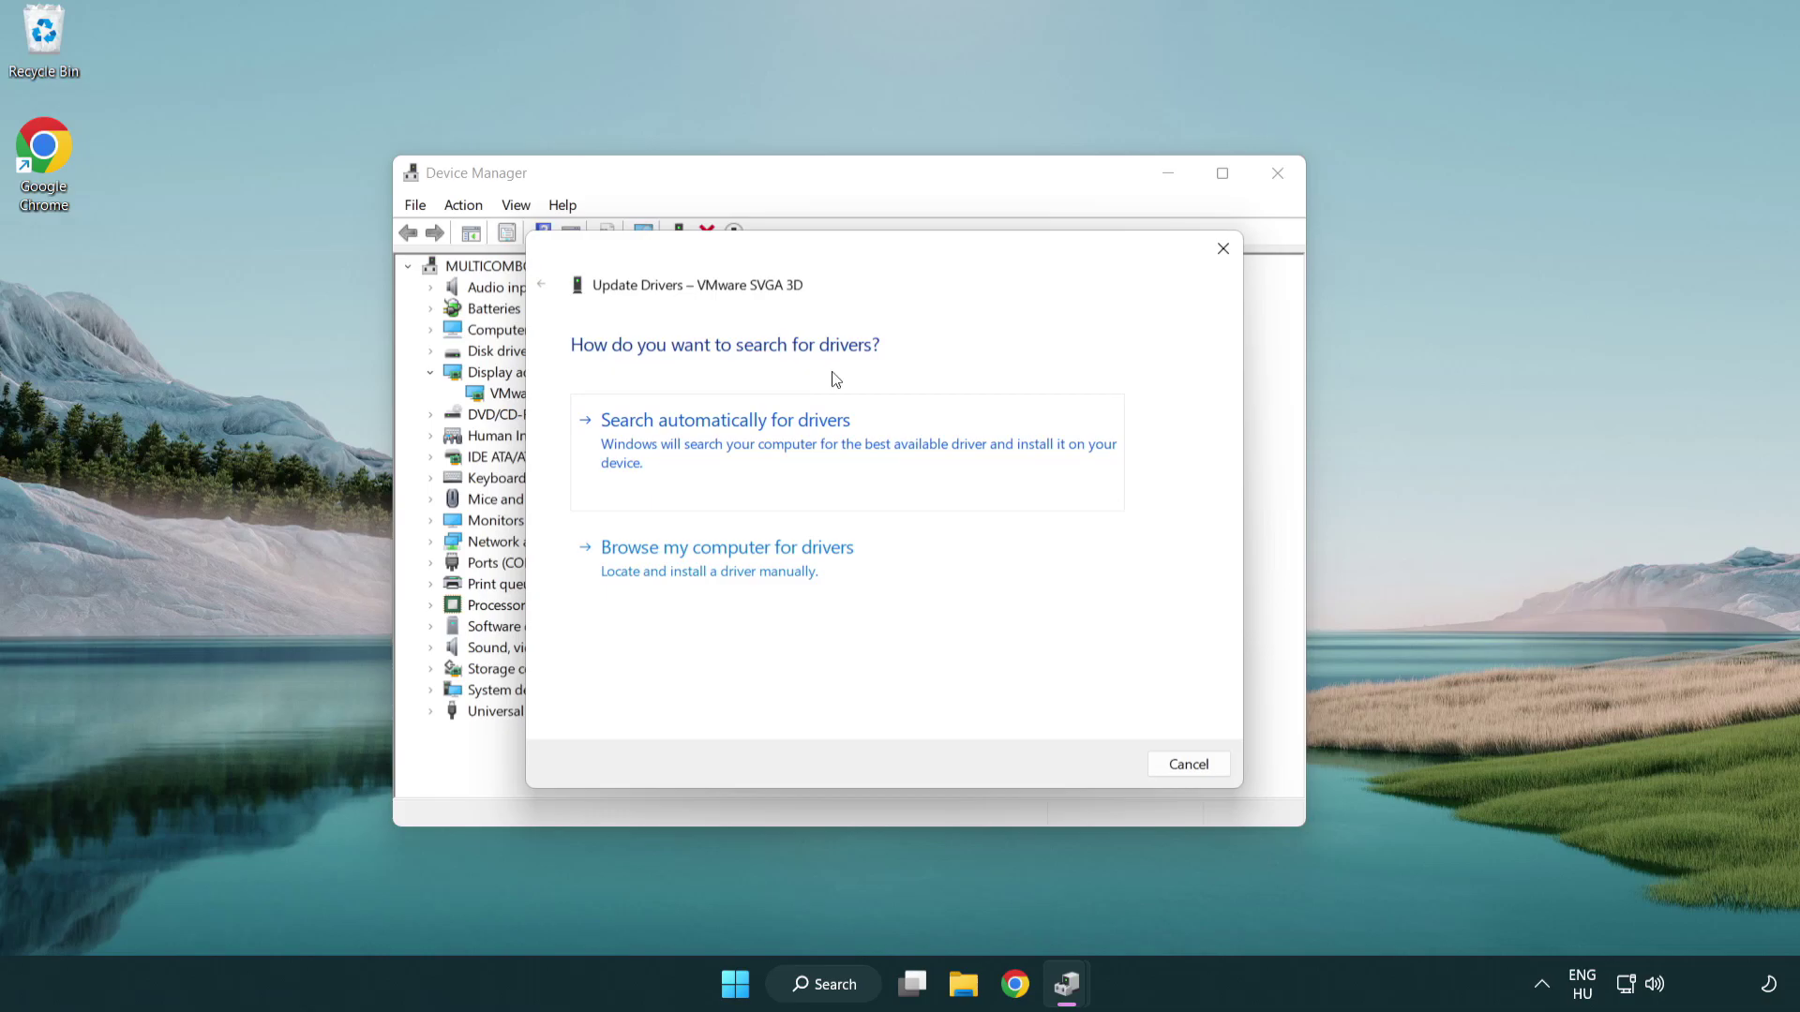
{"action": "left_click", "coordinate": [792, 443]}
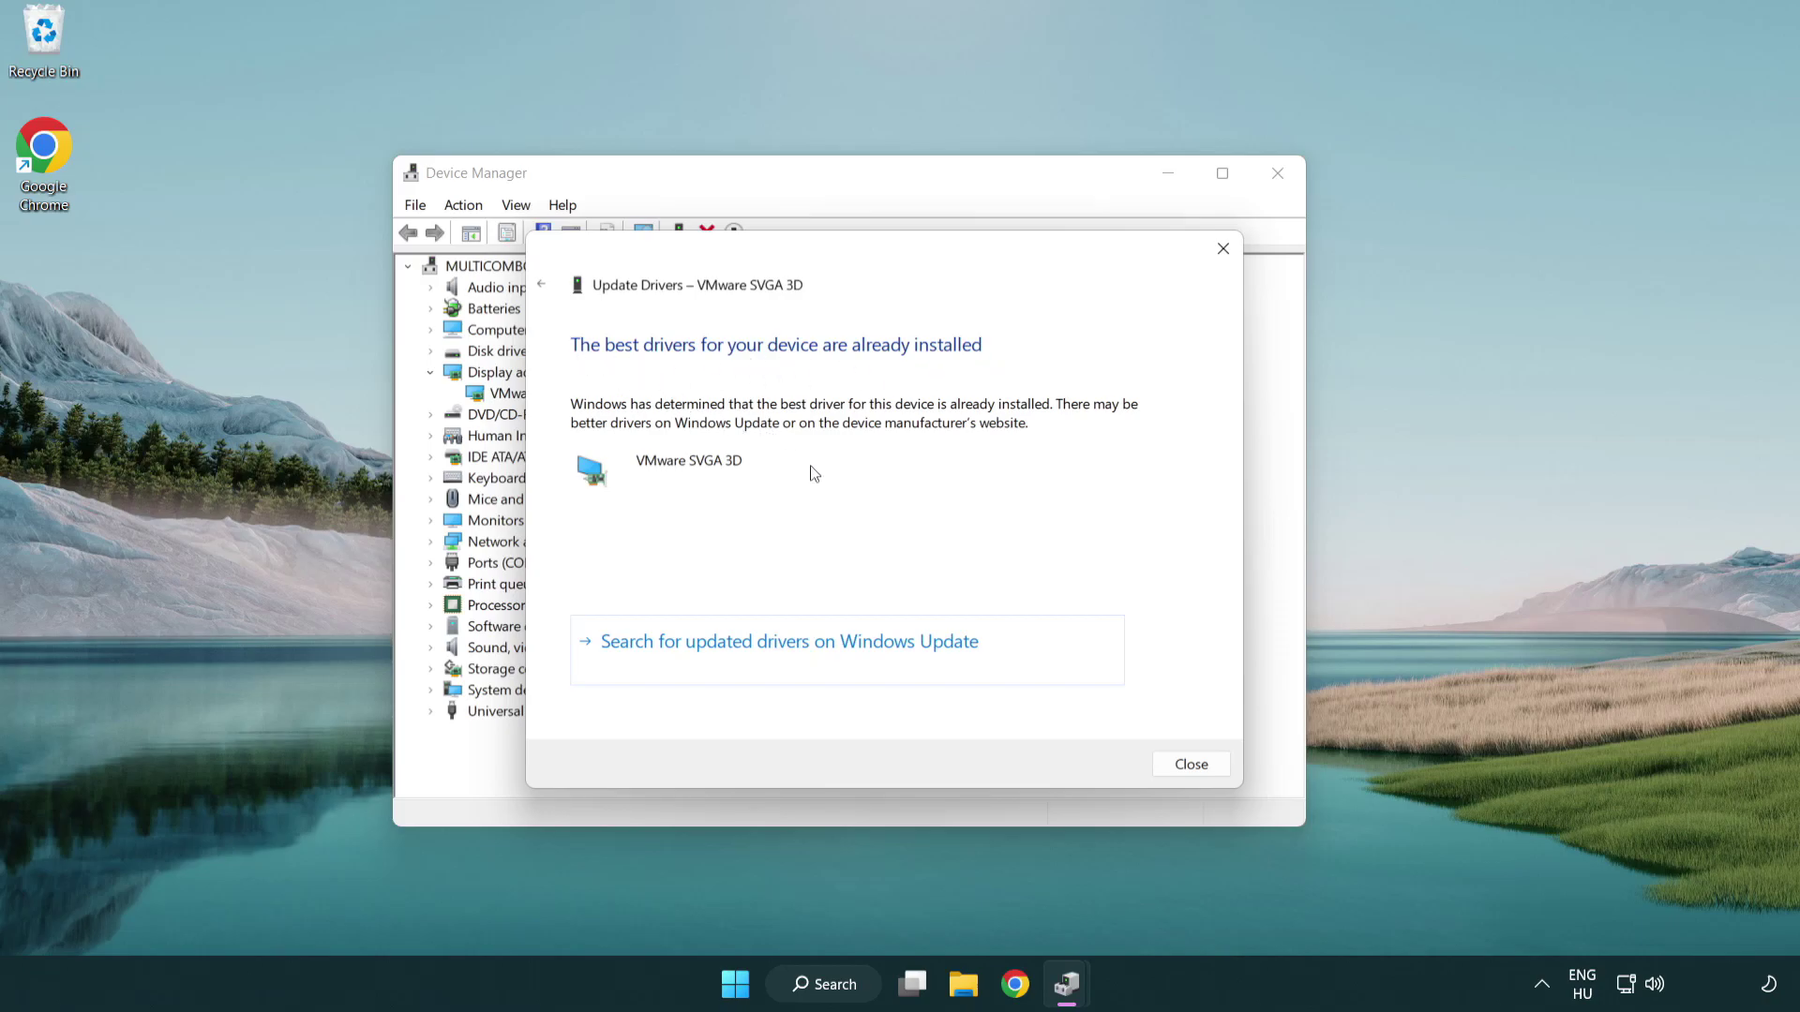
{"action": "left_click", "coordinate": [1191, 765]}
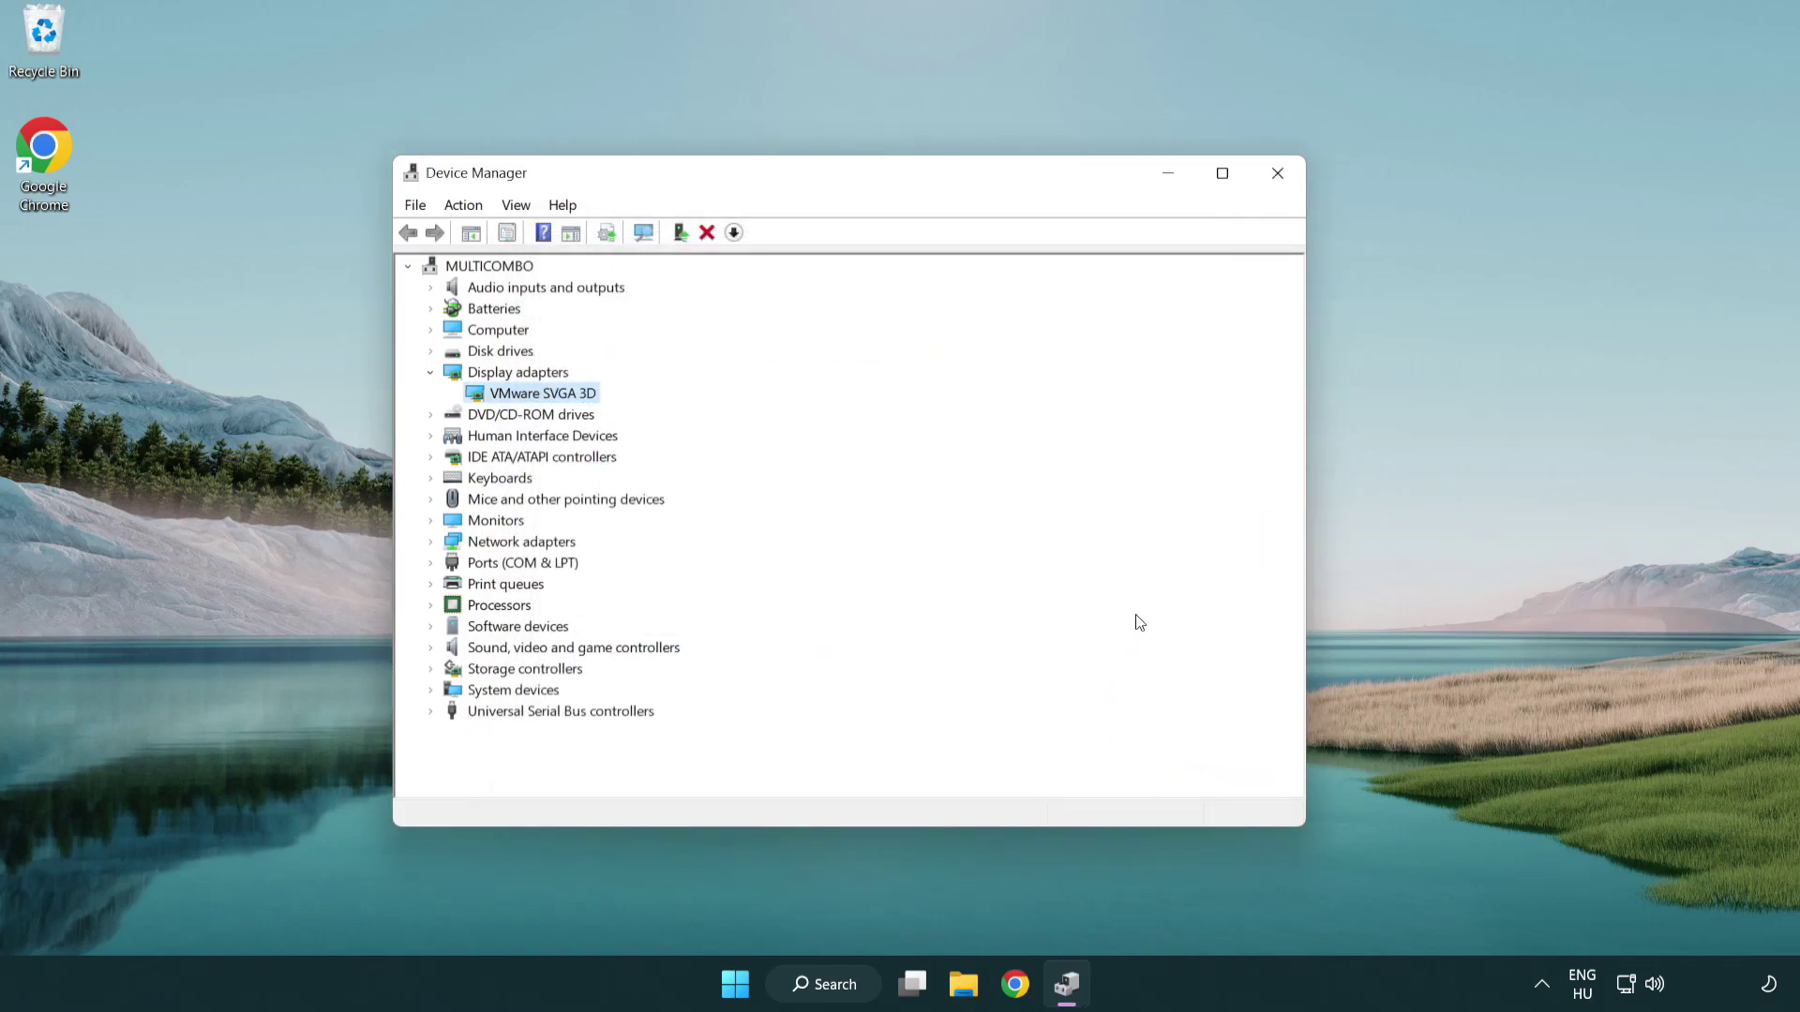
{"action": "left_click", "coordinate": [1281, 176]}
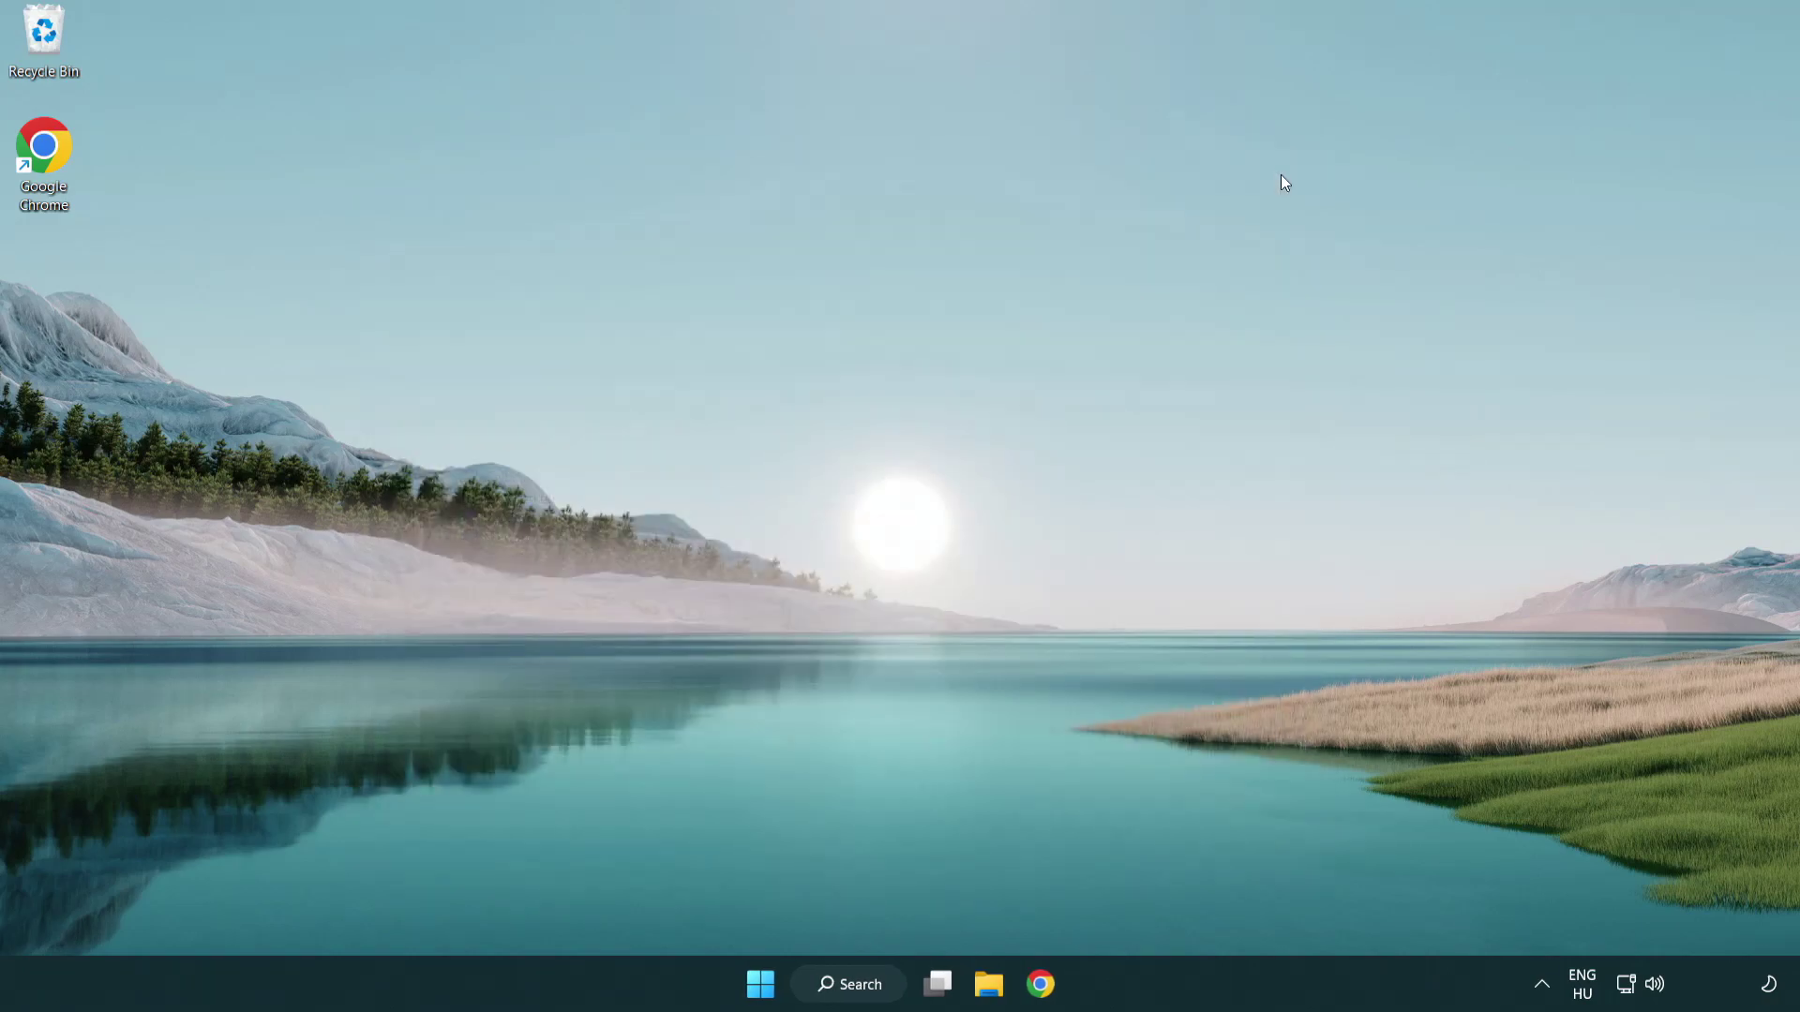
- Open the Windows Update settings, check for updates and close Settings
{"action": "left_click", "coordinate": [866, 980]}
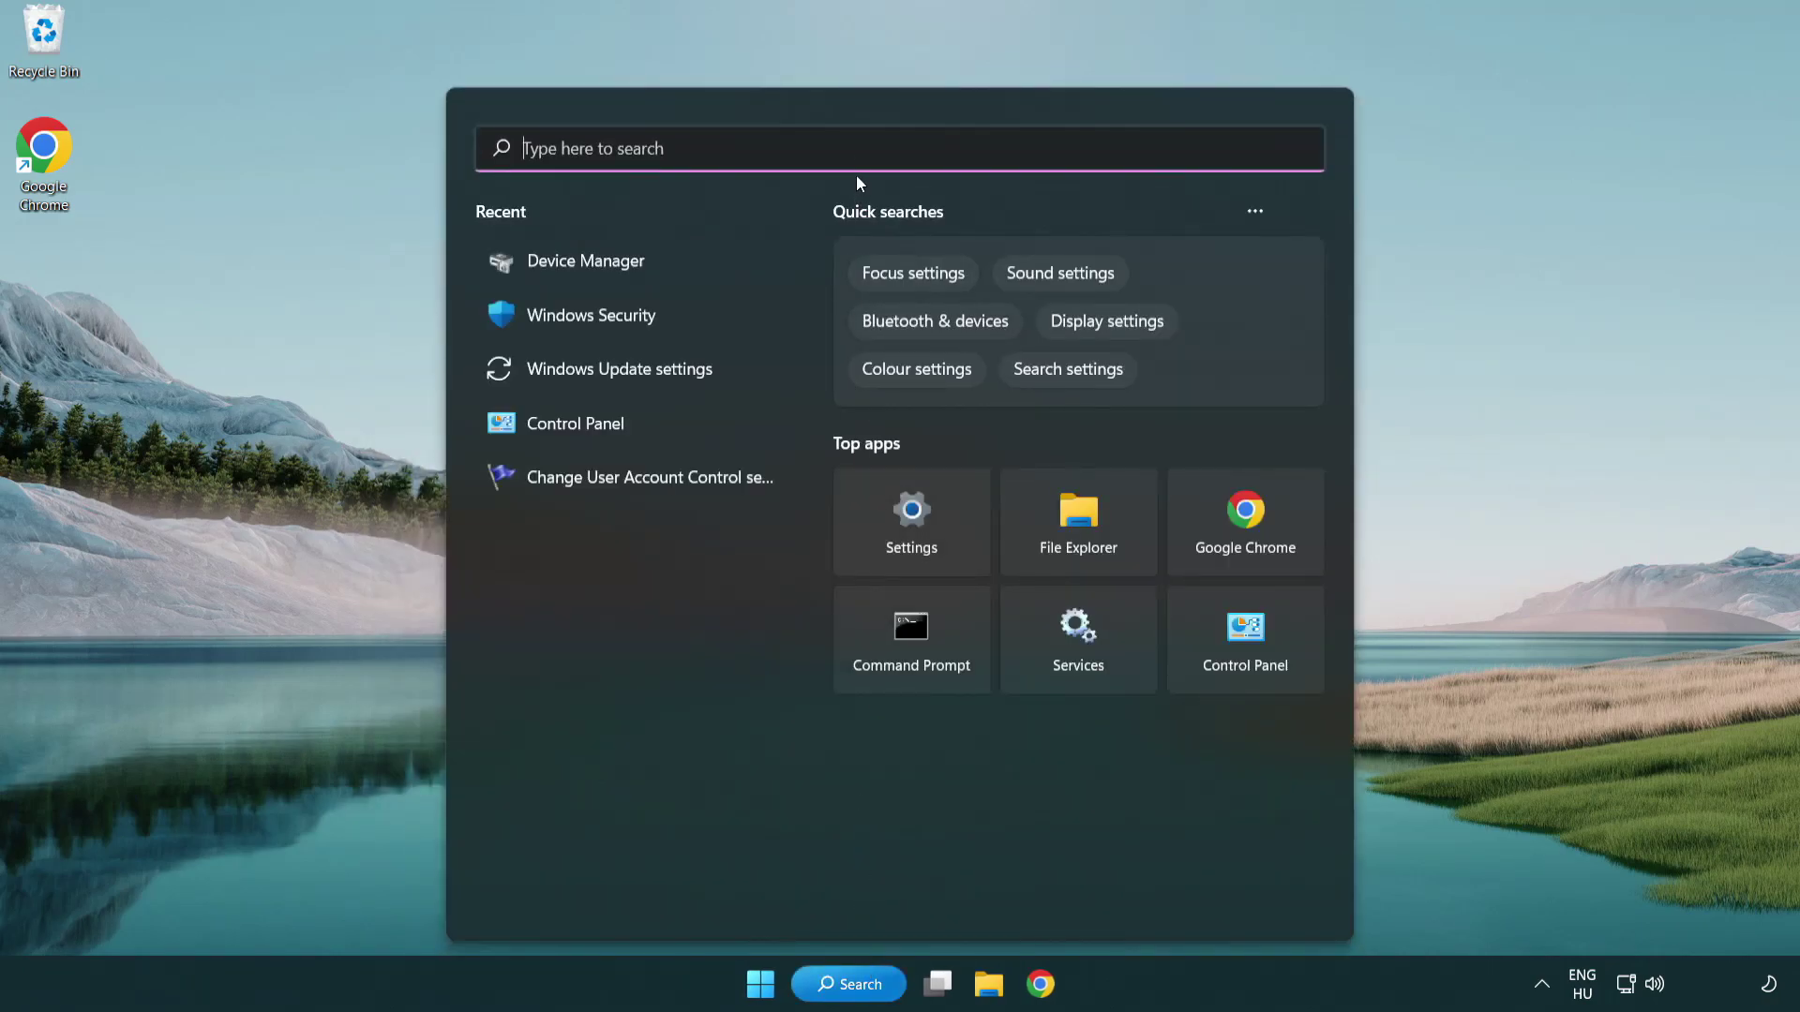
{"action": "type", "text": "update"}
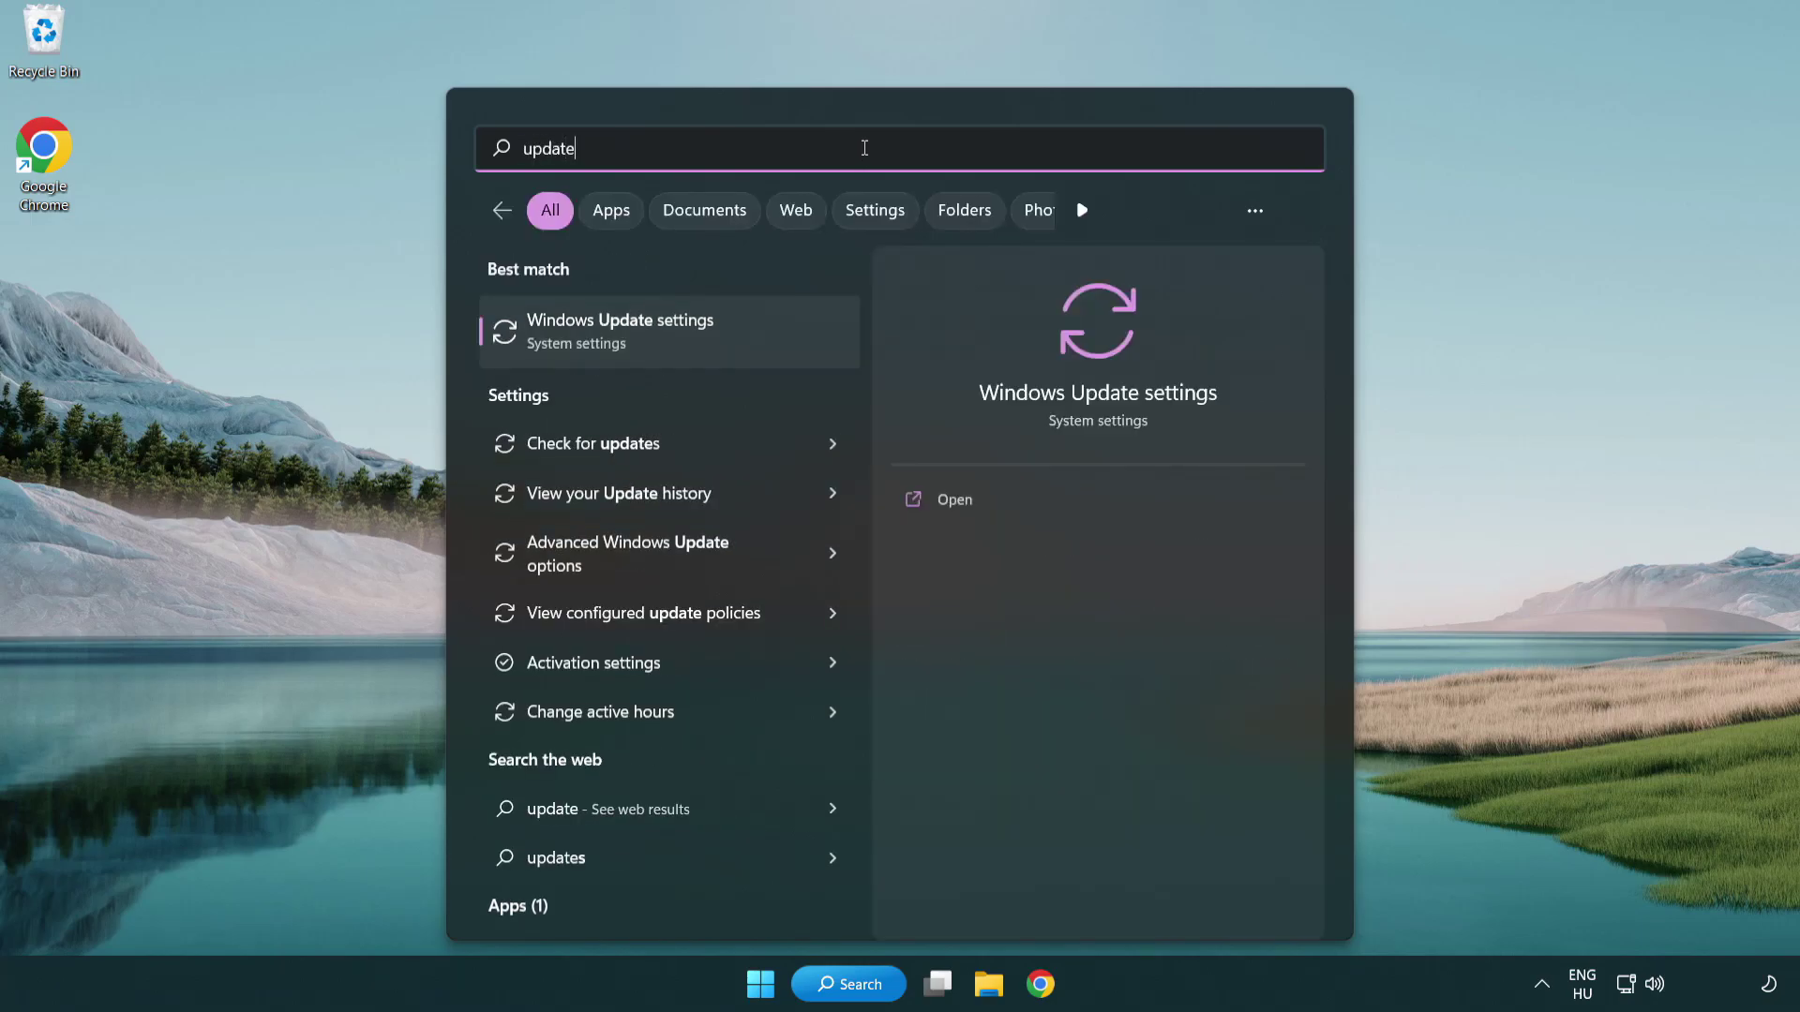
{"action": "left_click", "coordinate": [703, 343]}
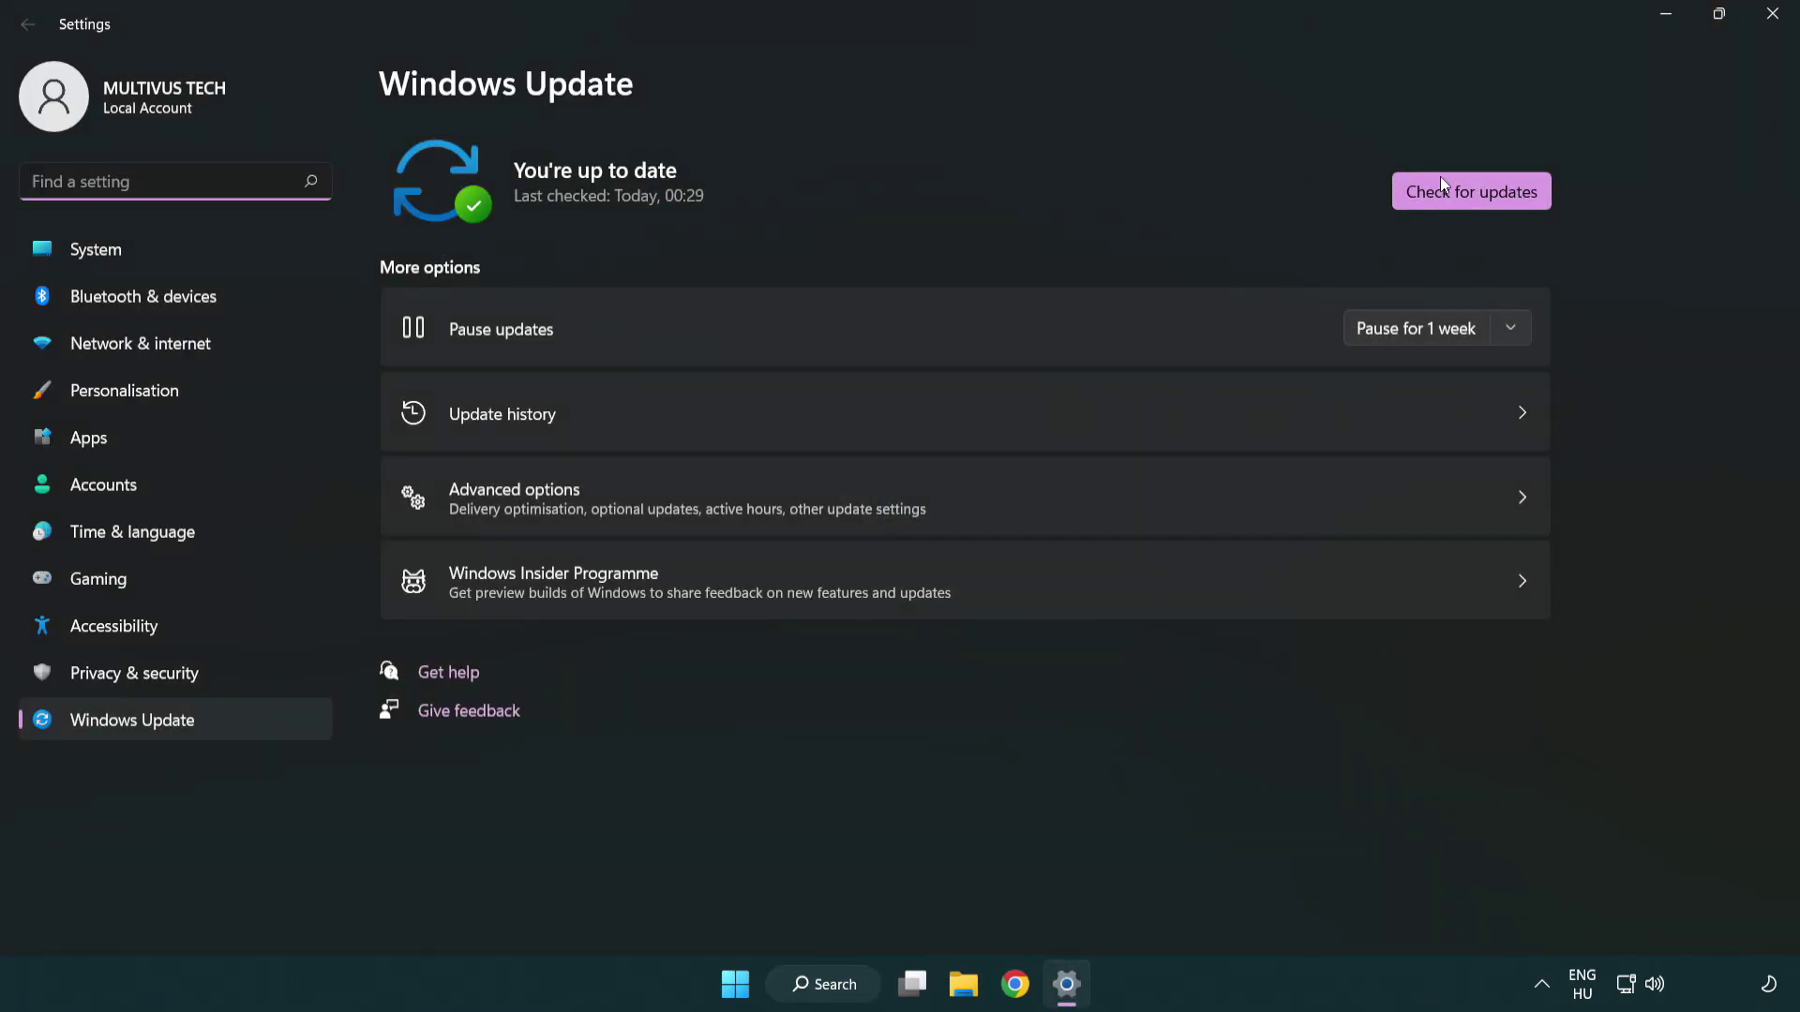
{"action": "left_click", "coordinate": [1500, 201]}
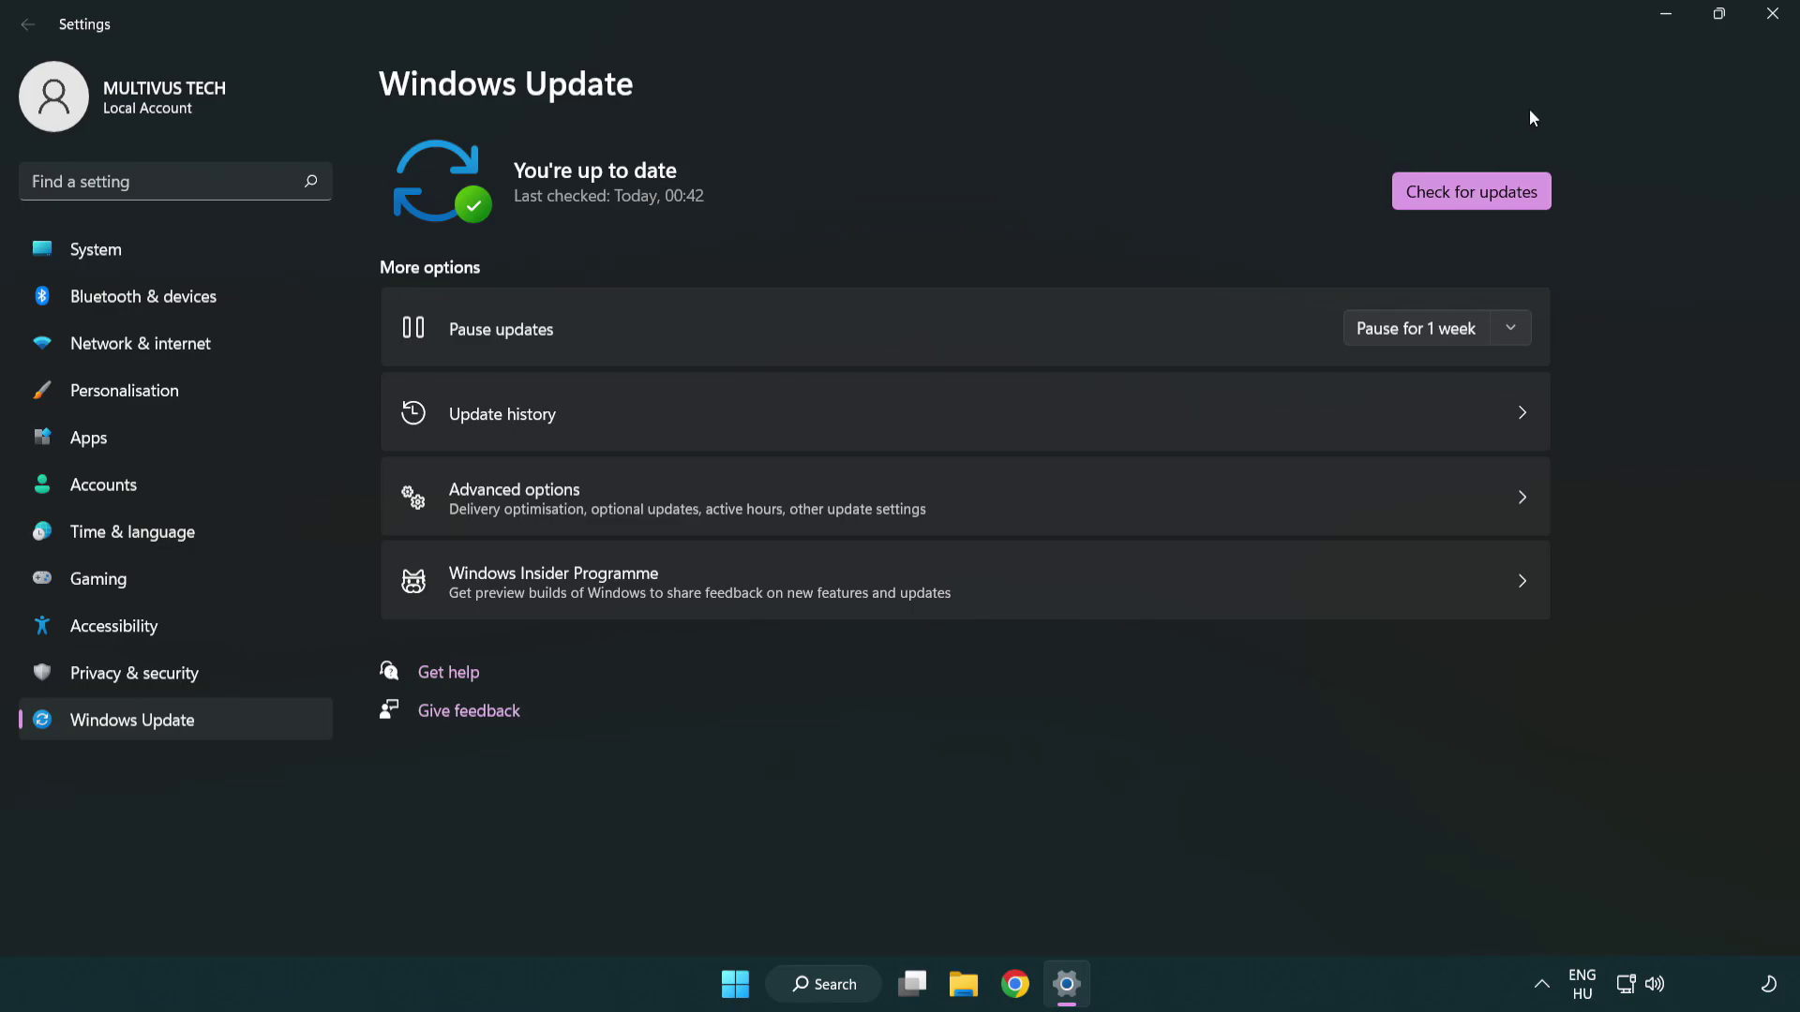
{"action": "left_click", "coordinate": [1766, 27]}
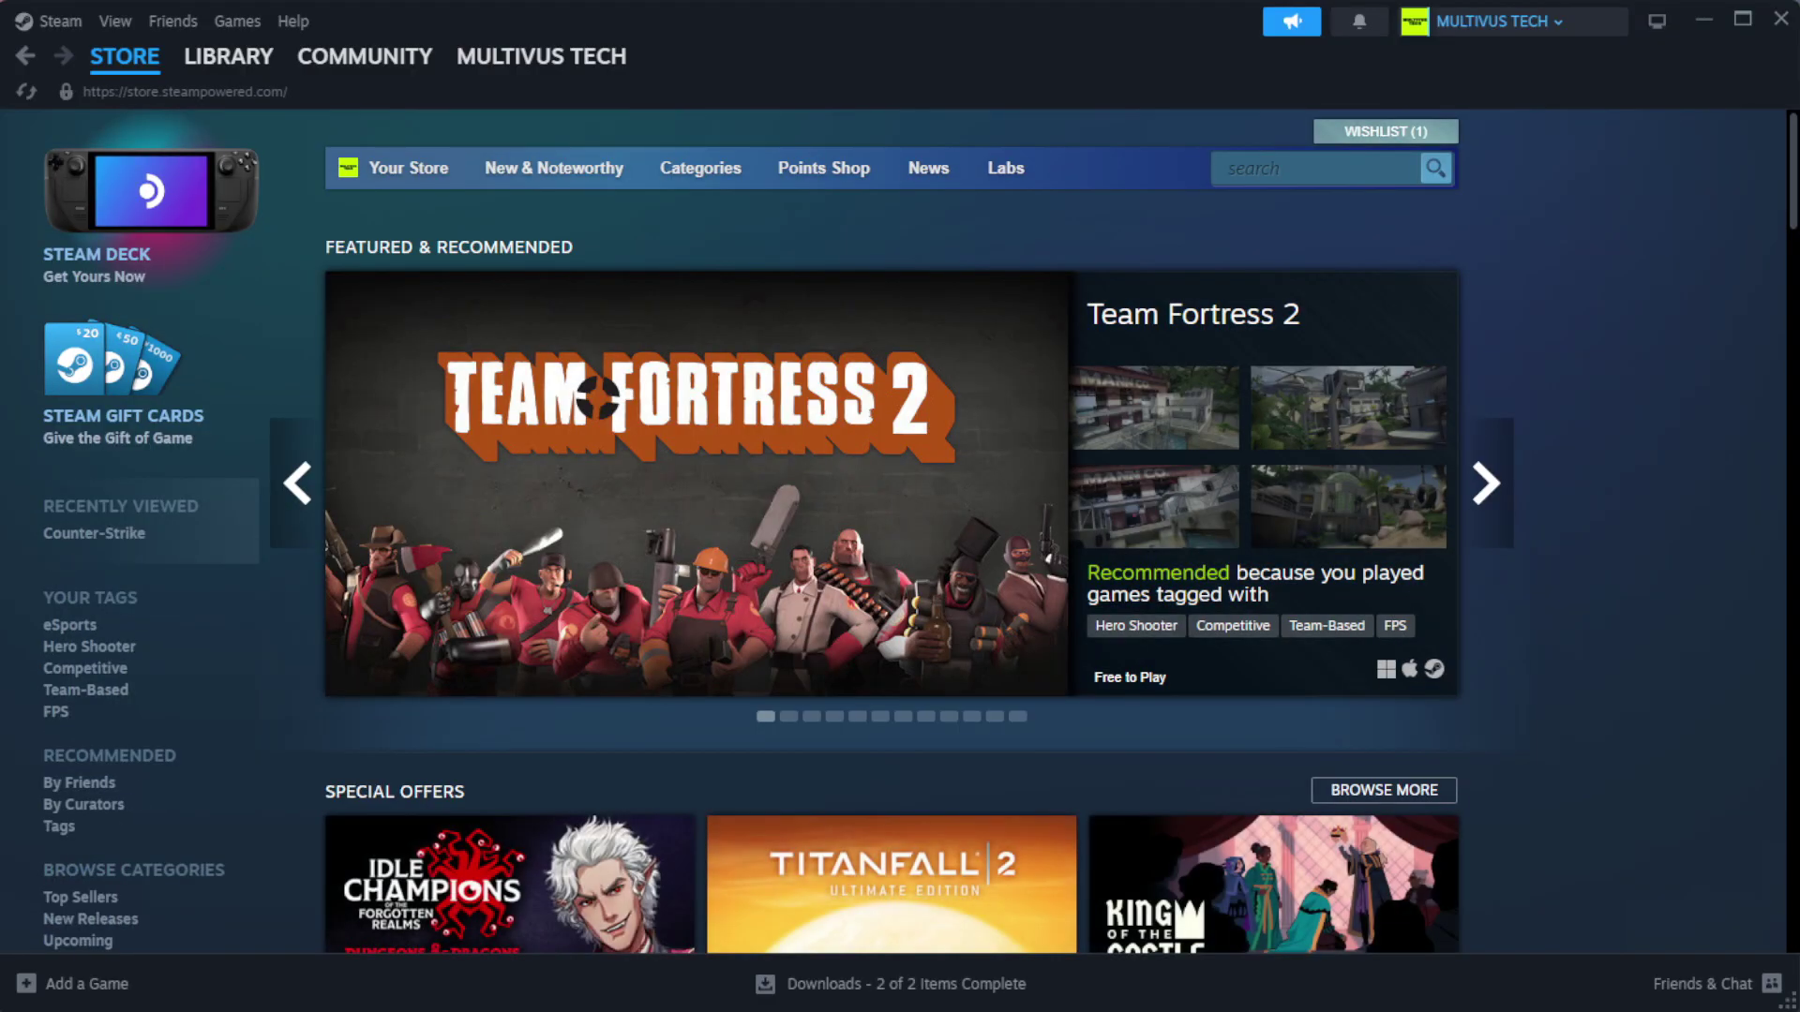
- In the Steam library, verify the integrity of the game files for the non-working game under Favorites
{"action": "mouse_move", "coordinate": [229, 65]}
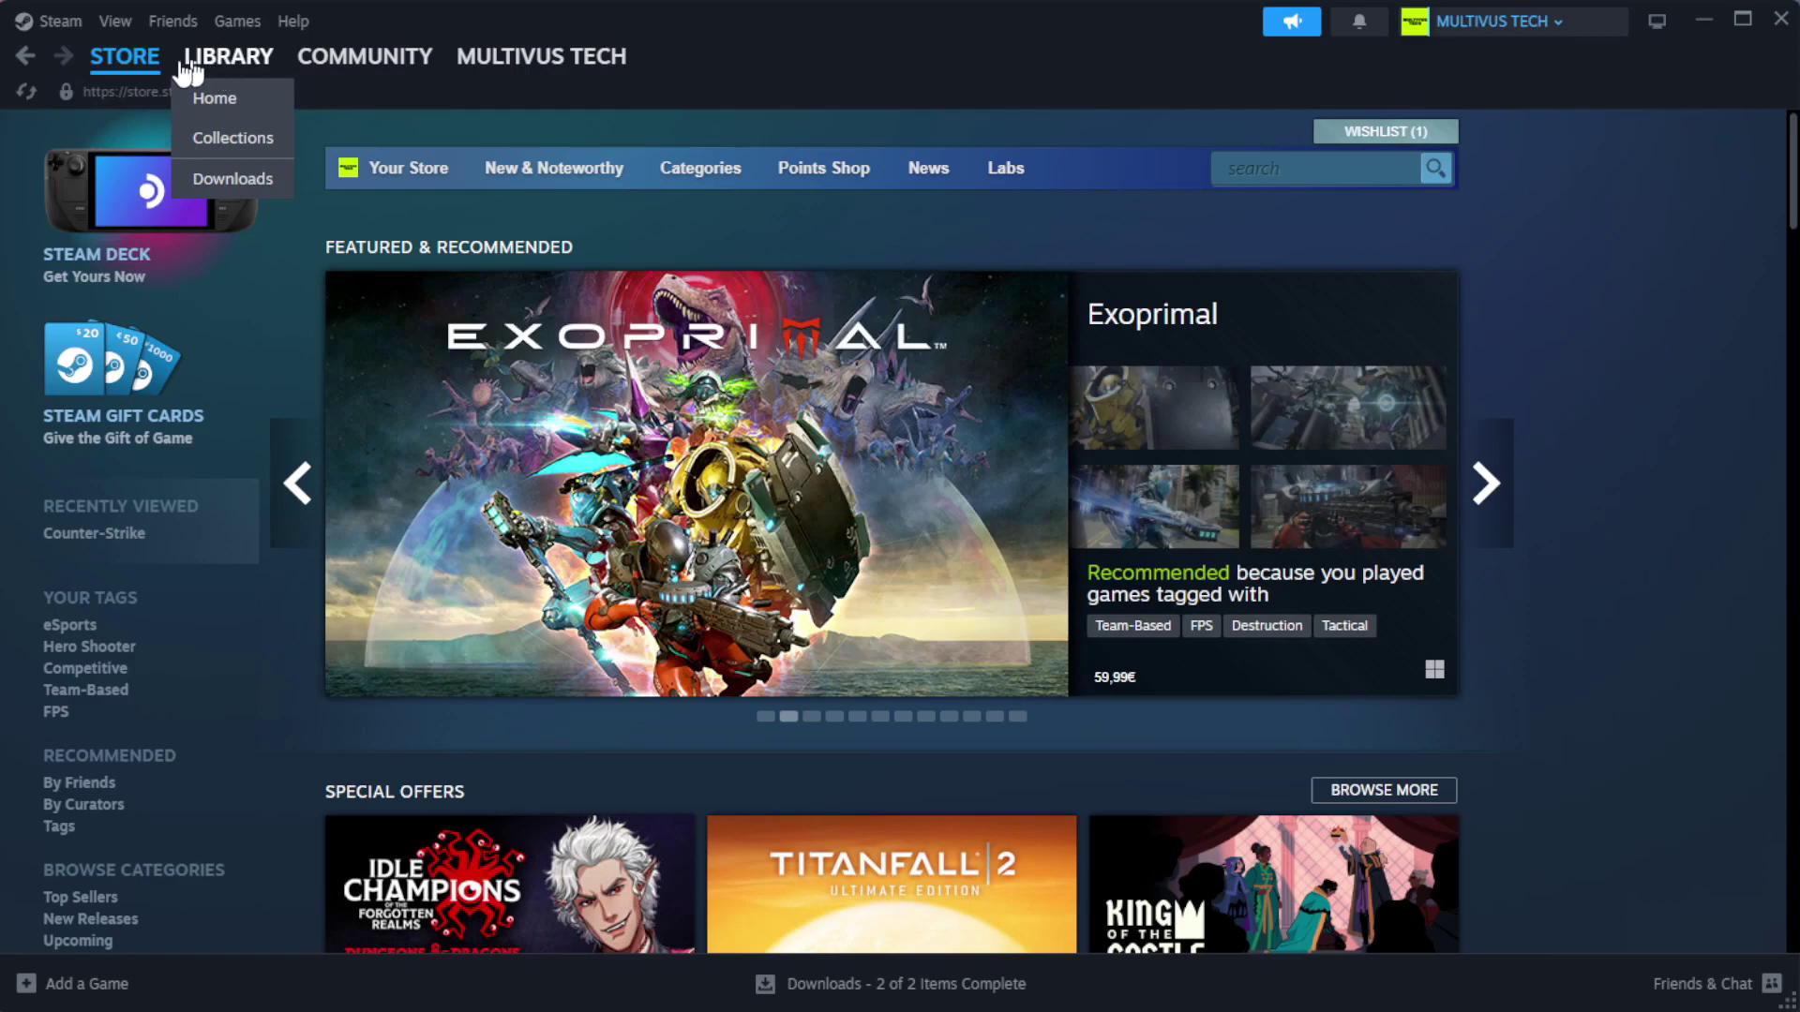
{"action": "left_click", "coordinate": [259, 103]}
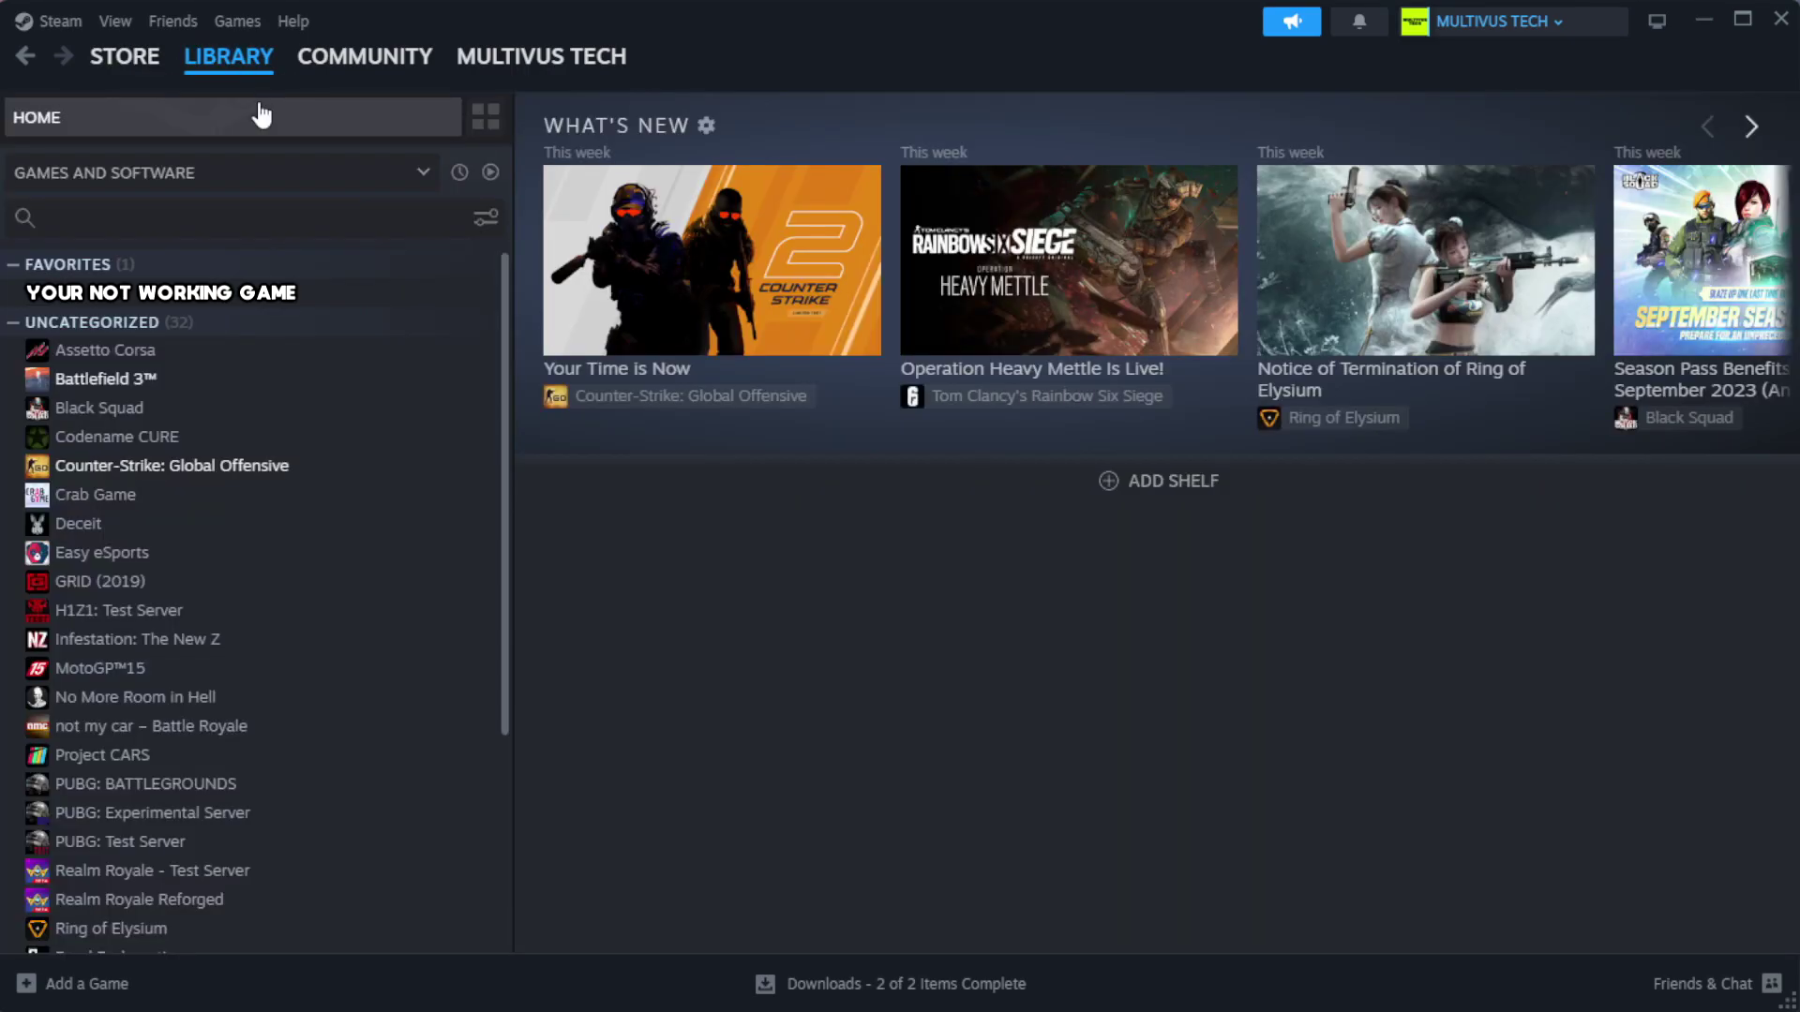
{"action": "right_click", "coordinate": [444, 298]}
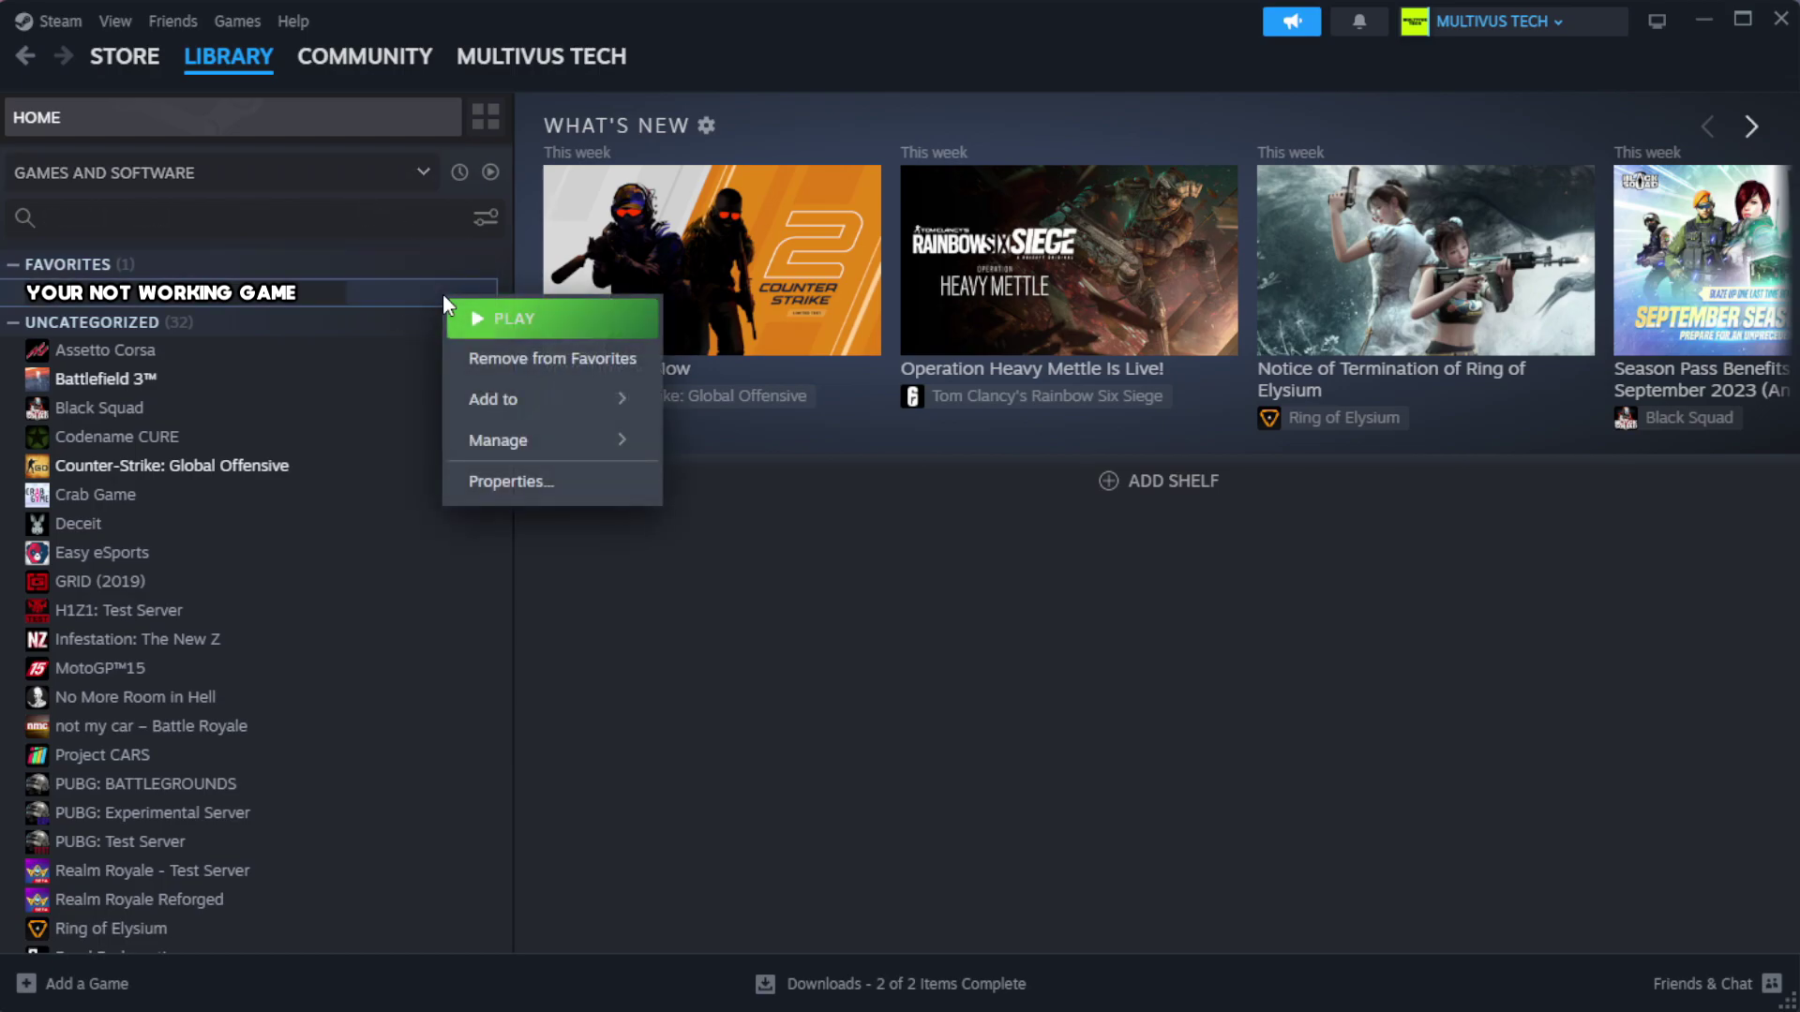
{"action": "left_click", "coordinate": [566, 497]}
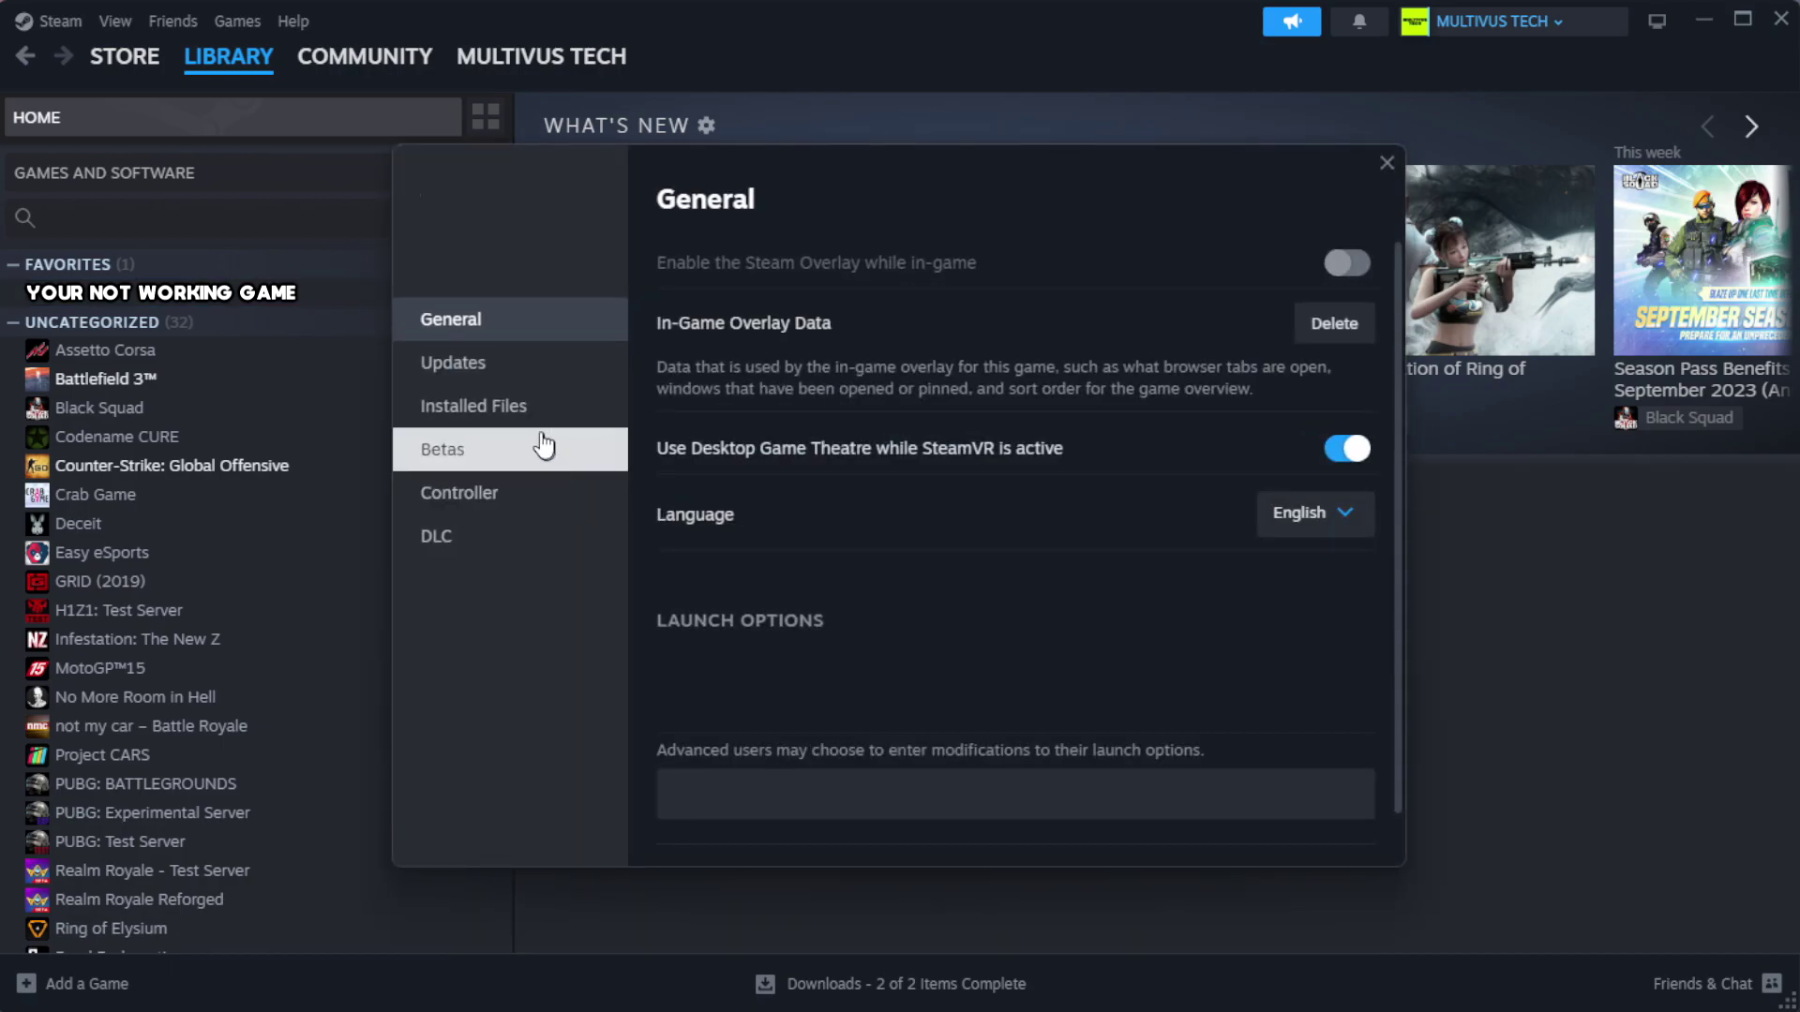
{"action": "left_click", "coordinate": [591, 427]}
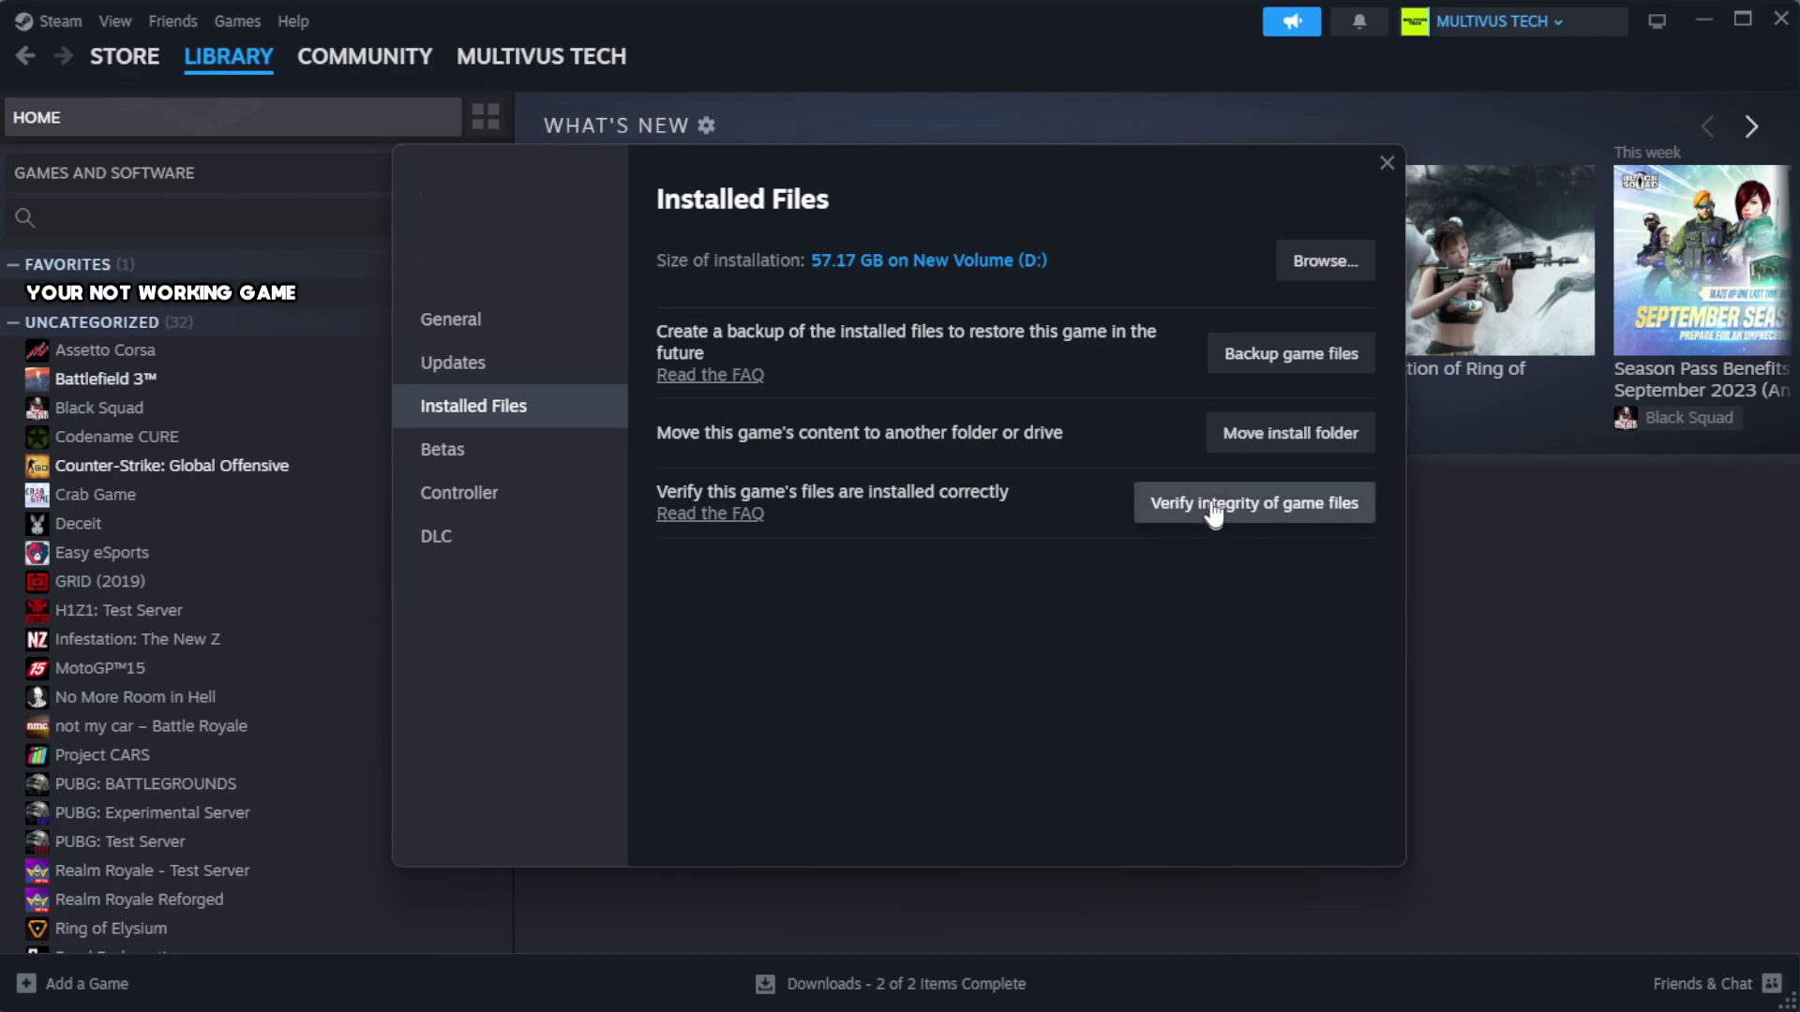
{"action": "left_click", "coordinate": [1264, 514]}
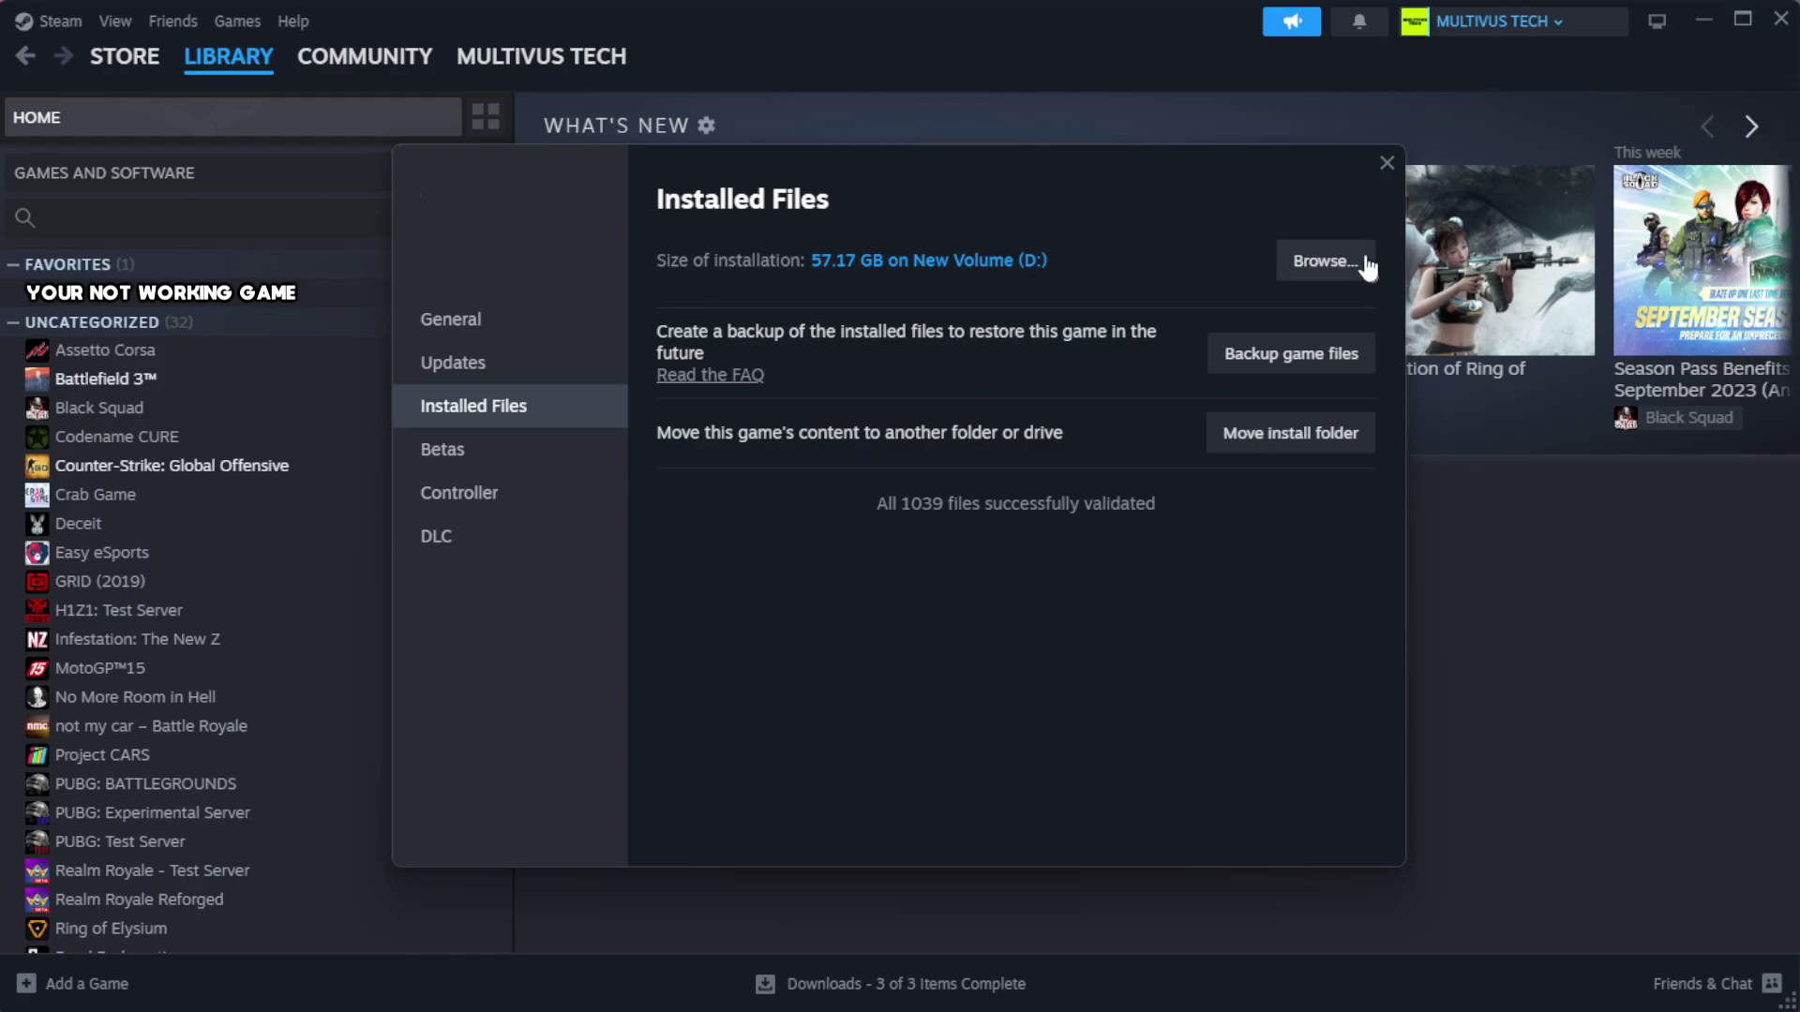
- Browse to the game's installation folder and open the properties of the YOUR NOT WORKING GAME shortcut
{"action": "left_click", "coordinate": [1321, 276]}
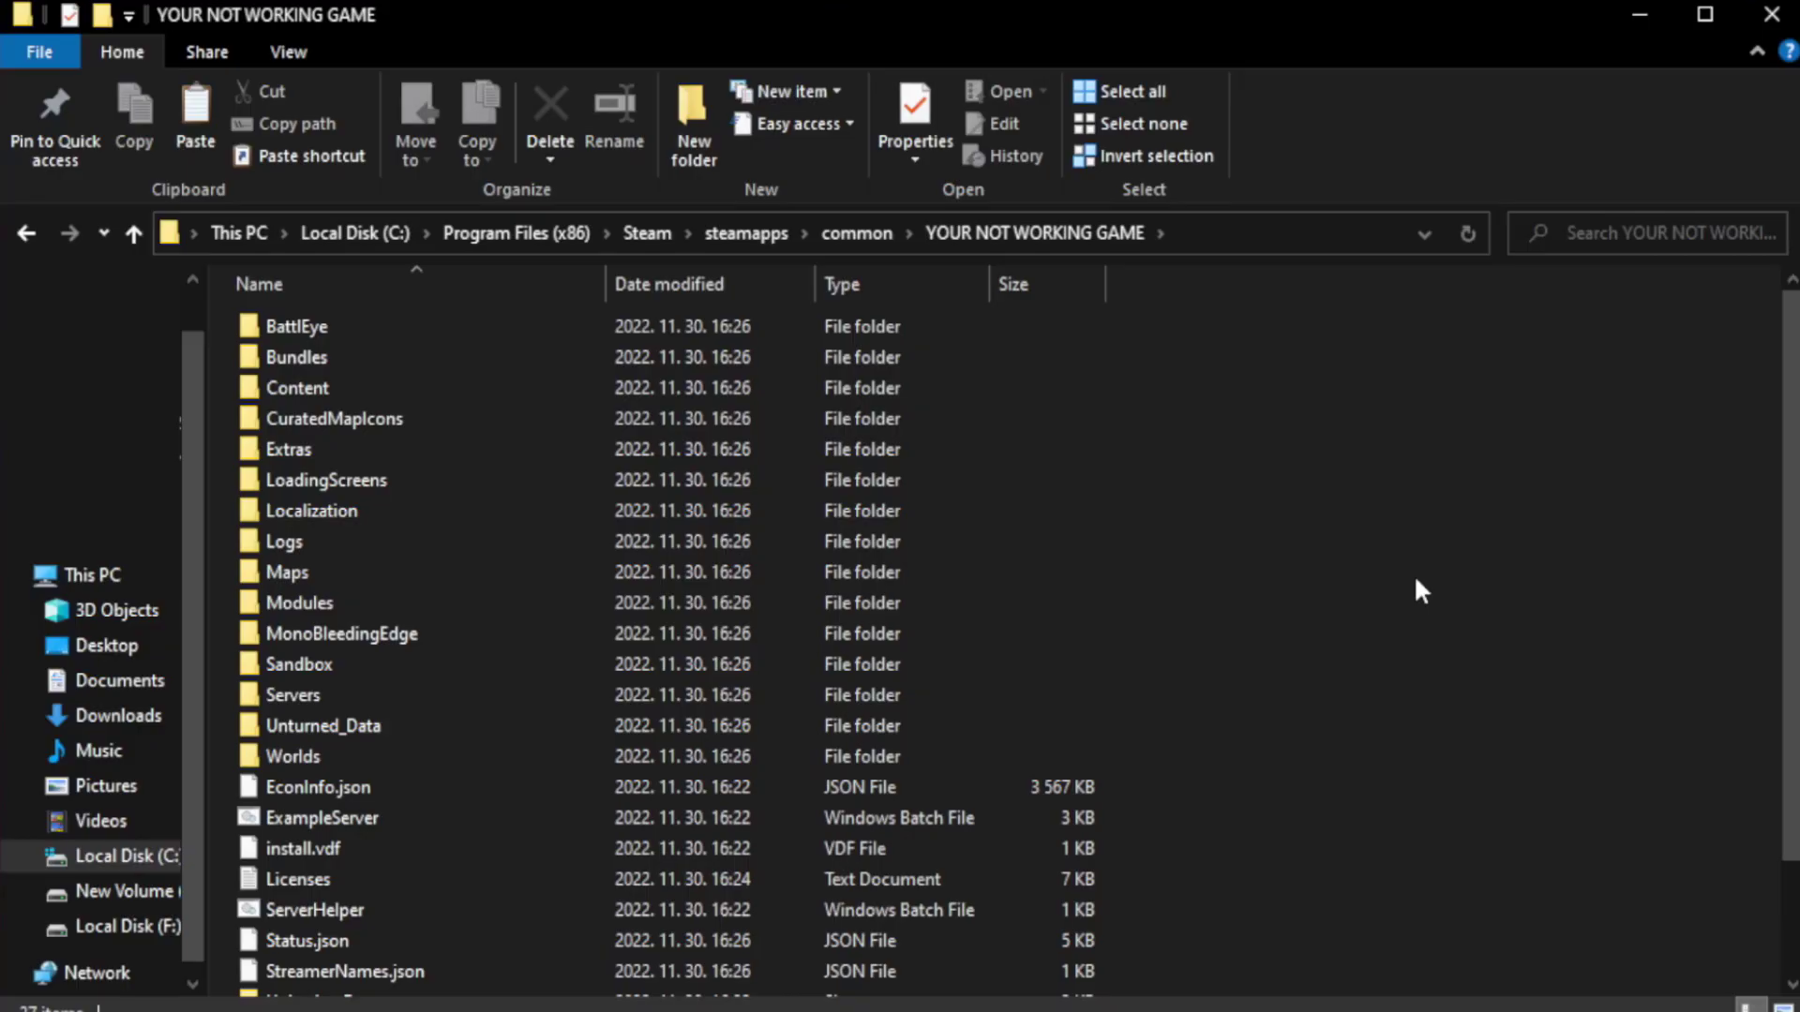
{"action": "scroll", "coordinate": [1792, 672], "scroll_direction": "down", "scroll_amount": 2}
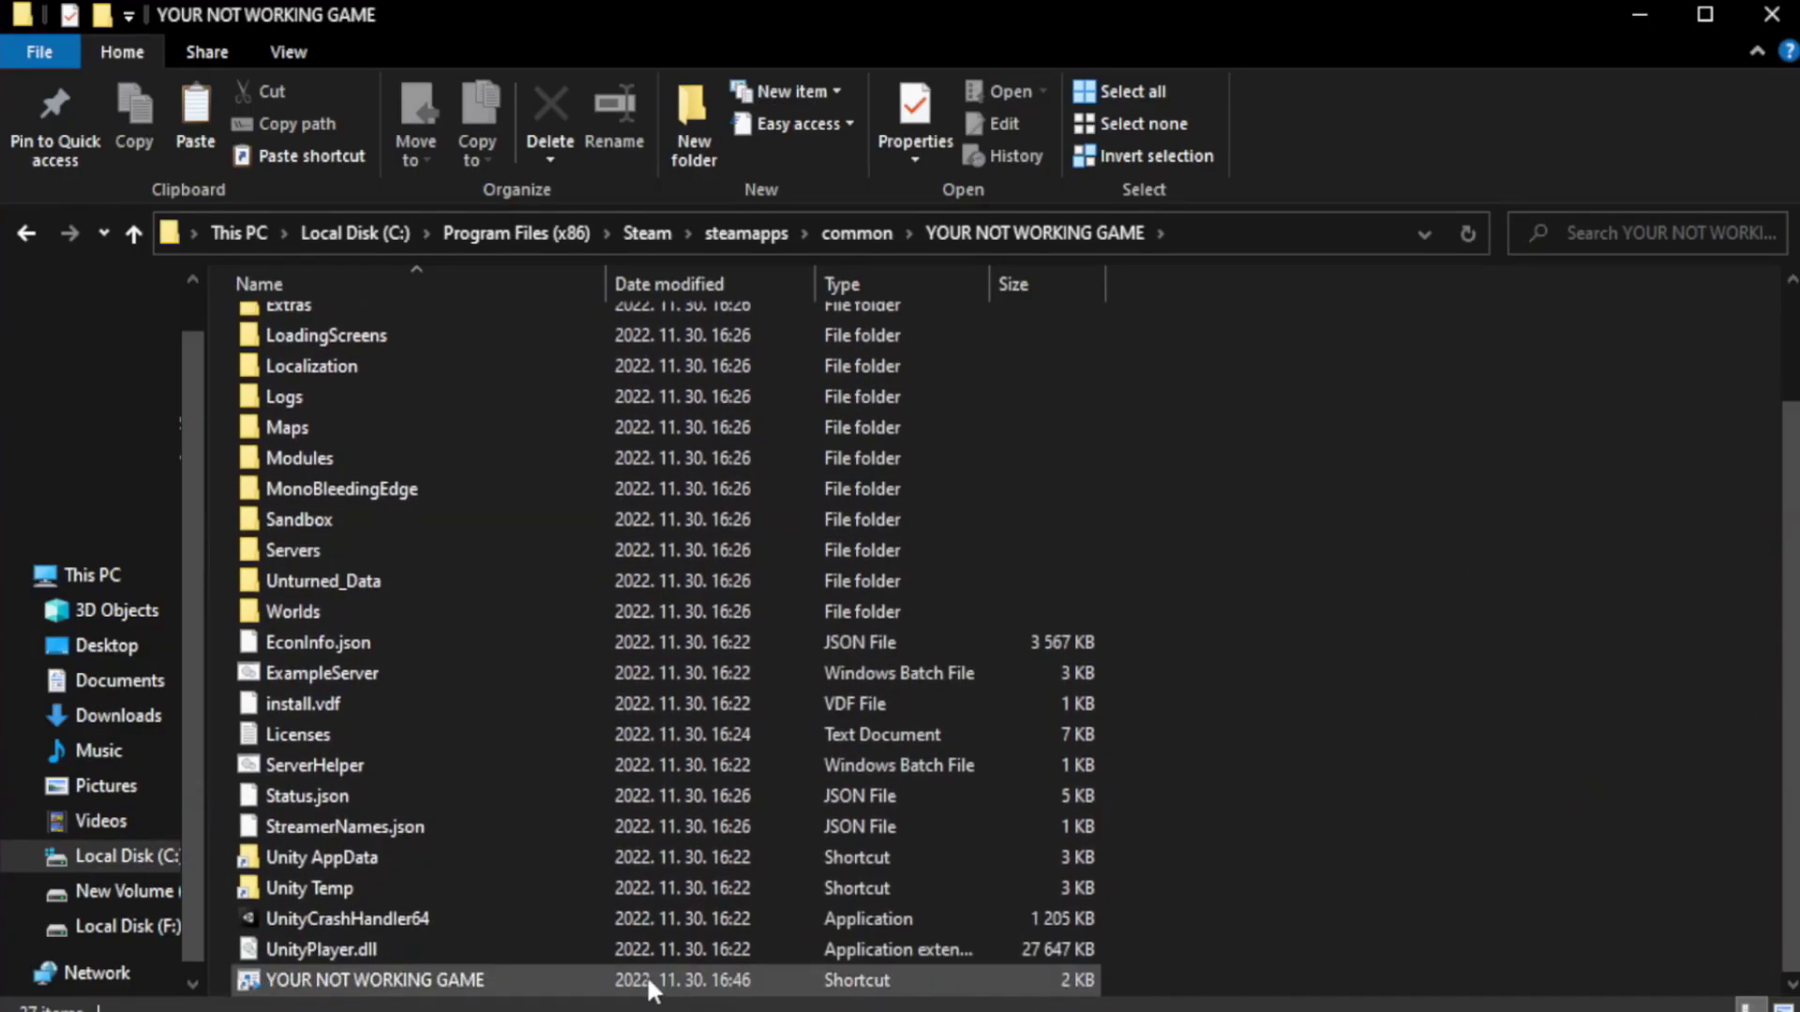
{"action": "left_click", "coordinate": [531, 982]}
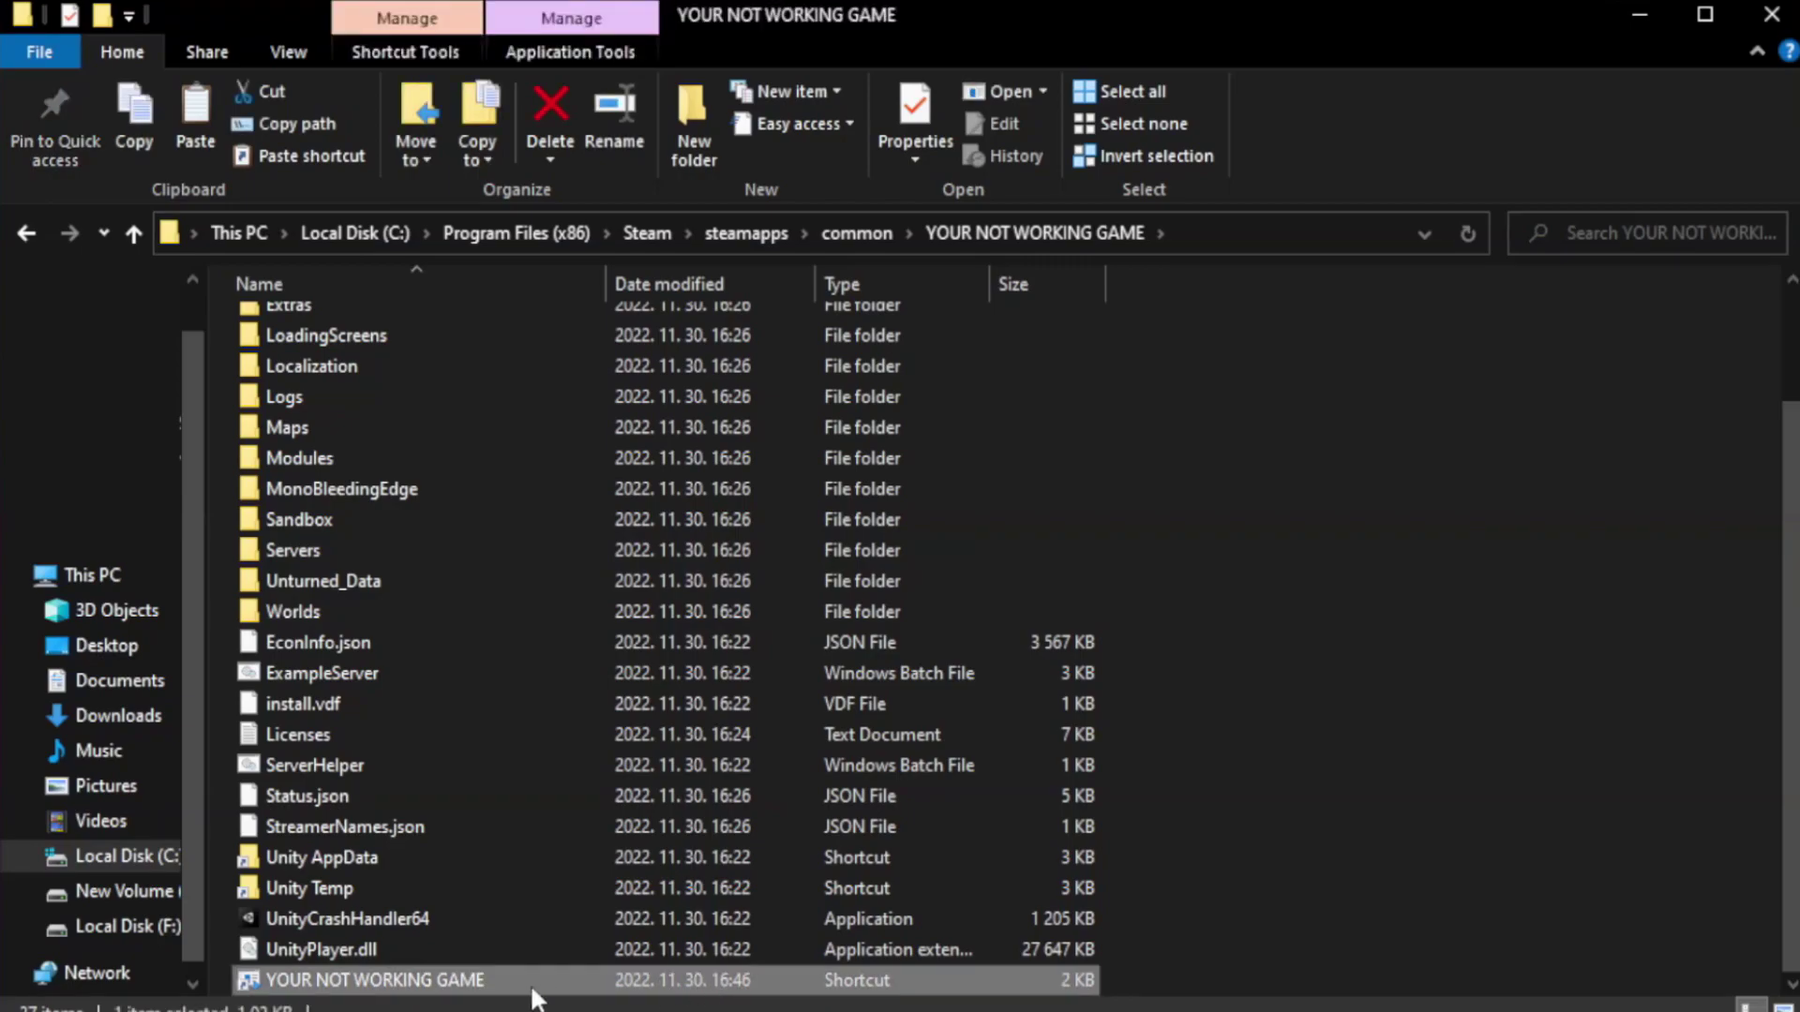
{"action": "right_click", "coordinate": [602, 980]}
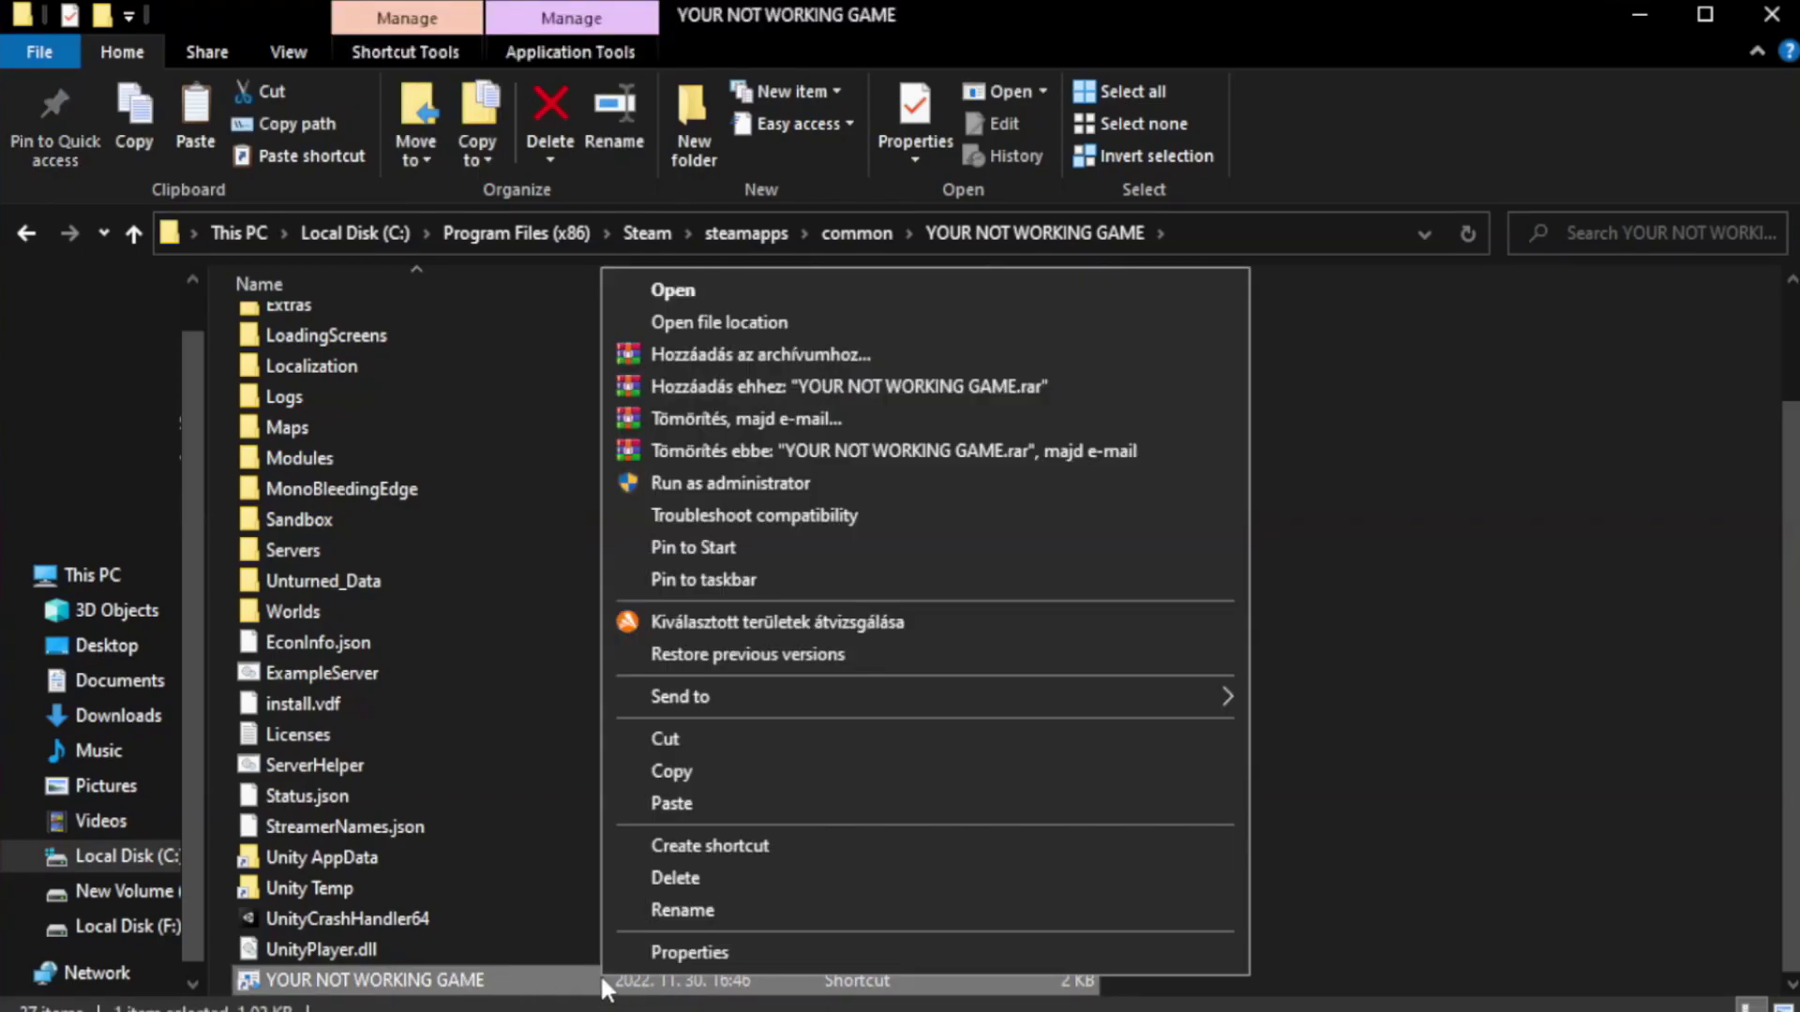
{"action": "left_click", "coordinate": [918, 951]}
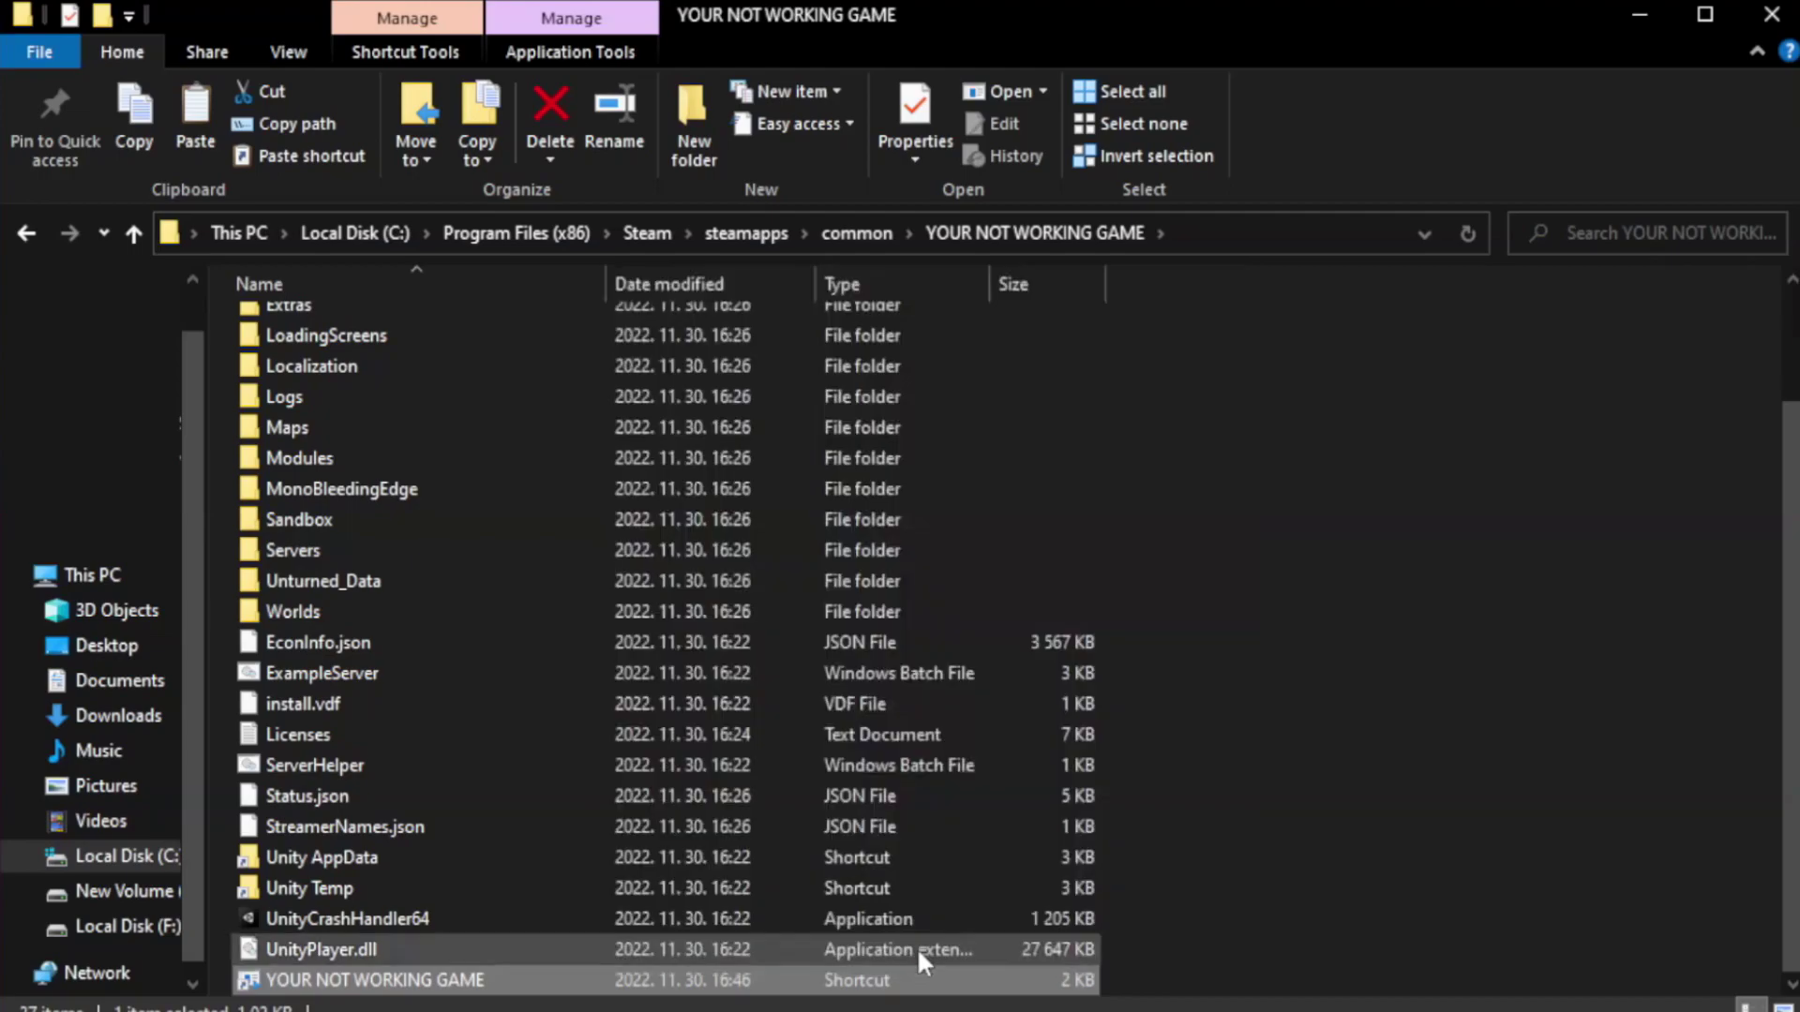
{"action": "left_click_drag", "start_coordinate": [896, 509], "coordinate": [903, 183]}
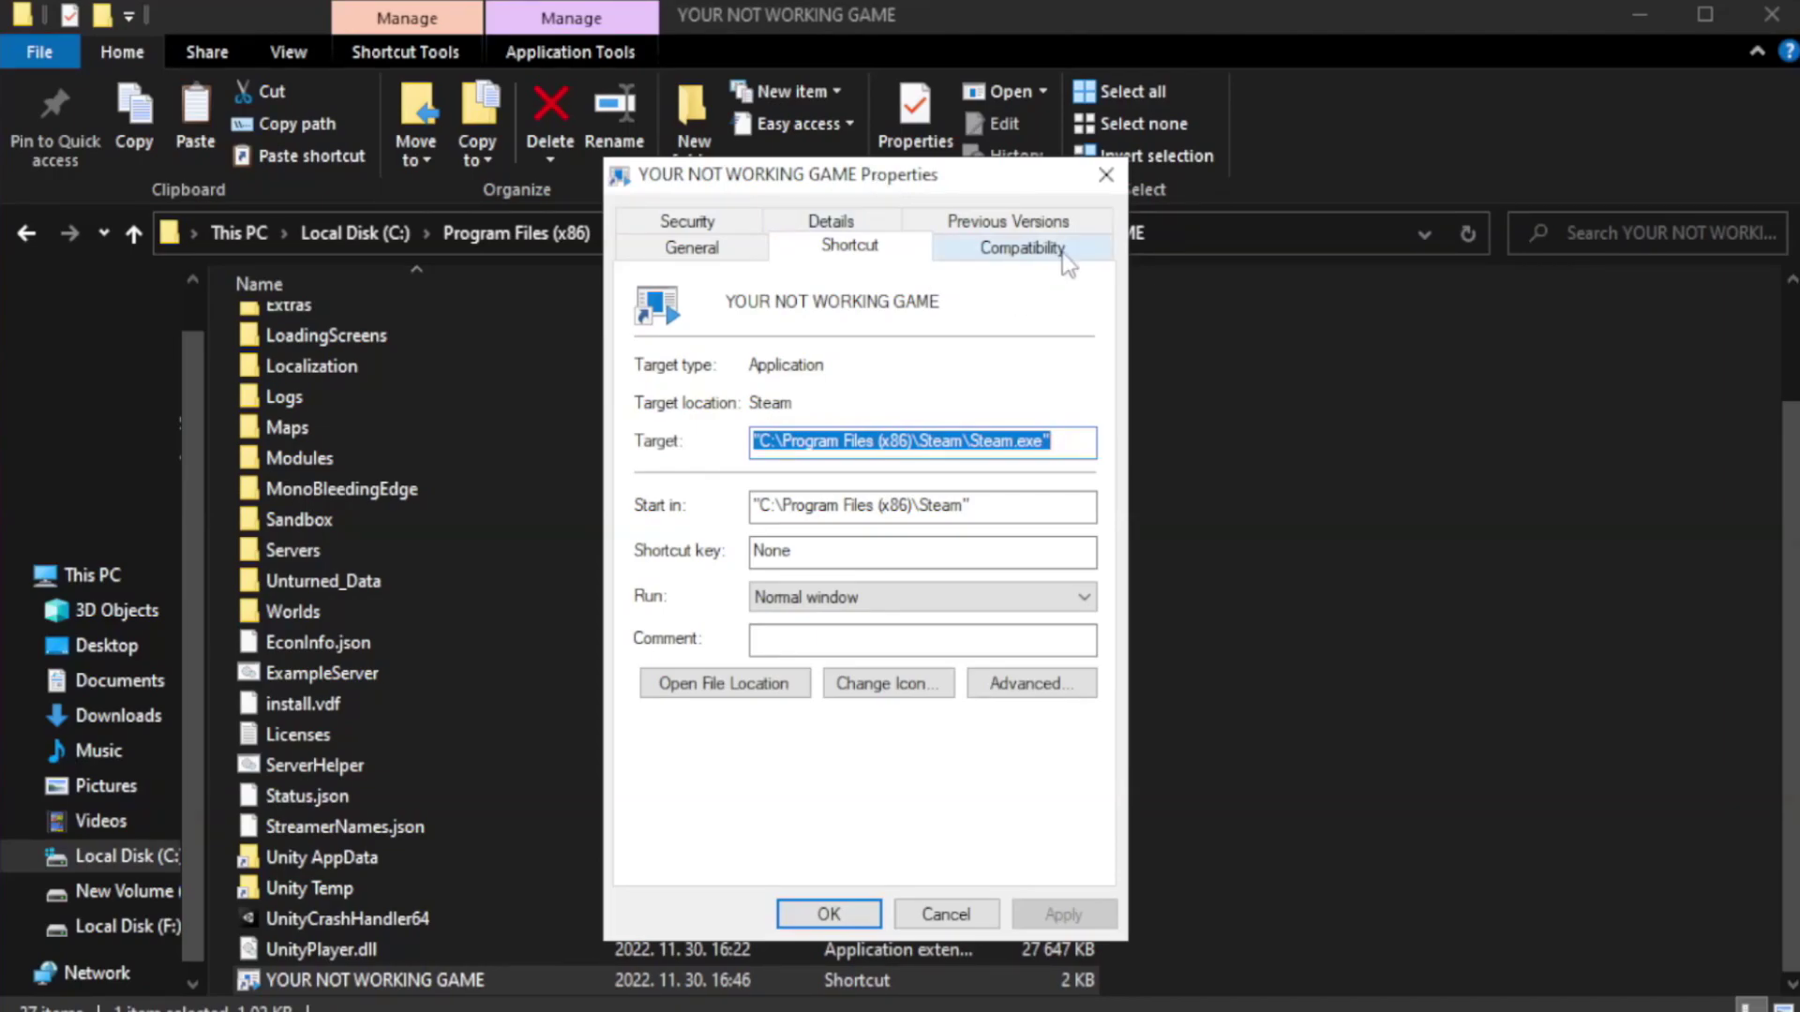
- Apply Windows 8 compatibility mode to the shortcut with fullscreen optimizations disabled and running as administrator, then close the properties and folder
{"action": "left_click", "coordinate": [1012, 251]}
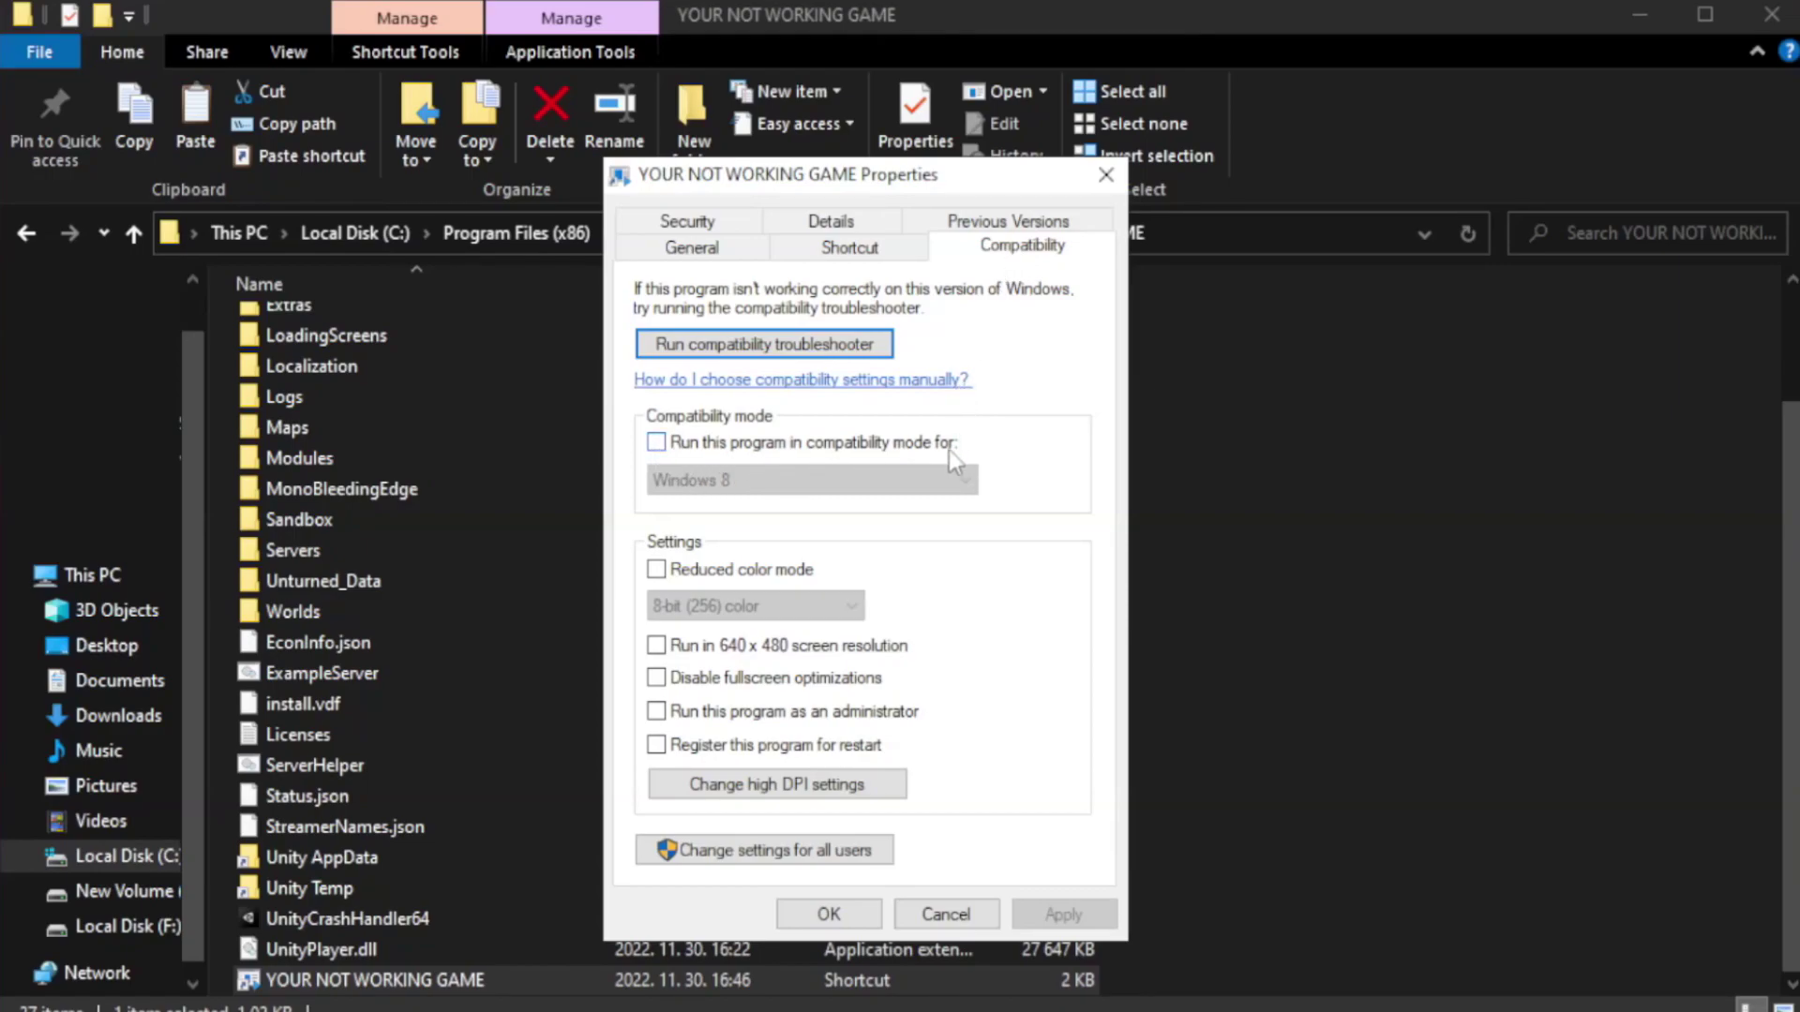
{"action": "left_click", "coordinate": [714, 443]}
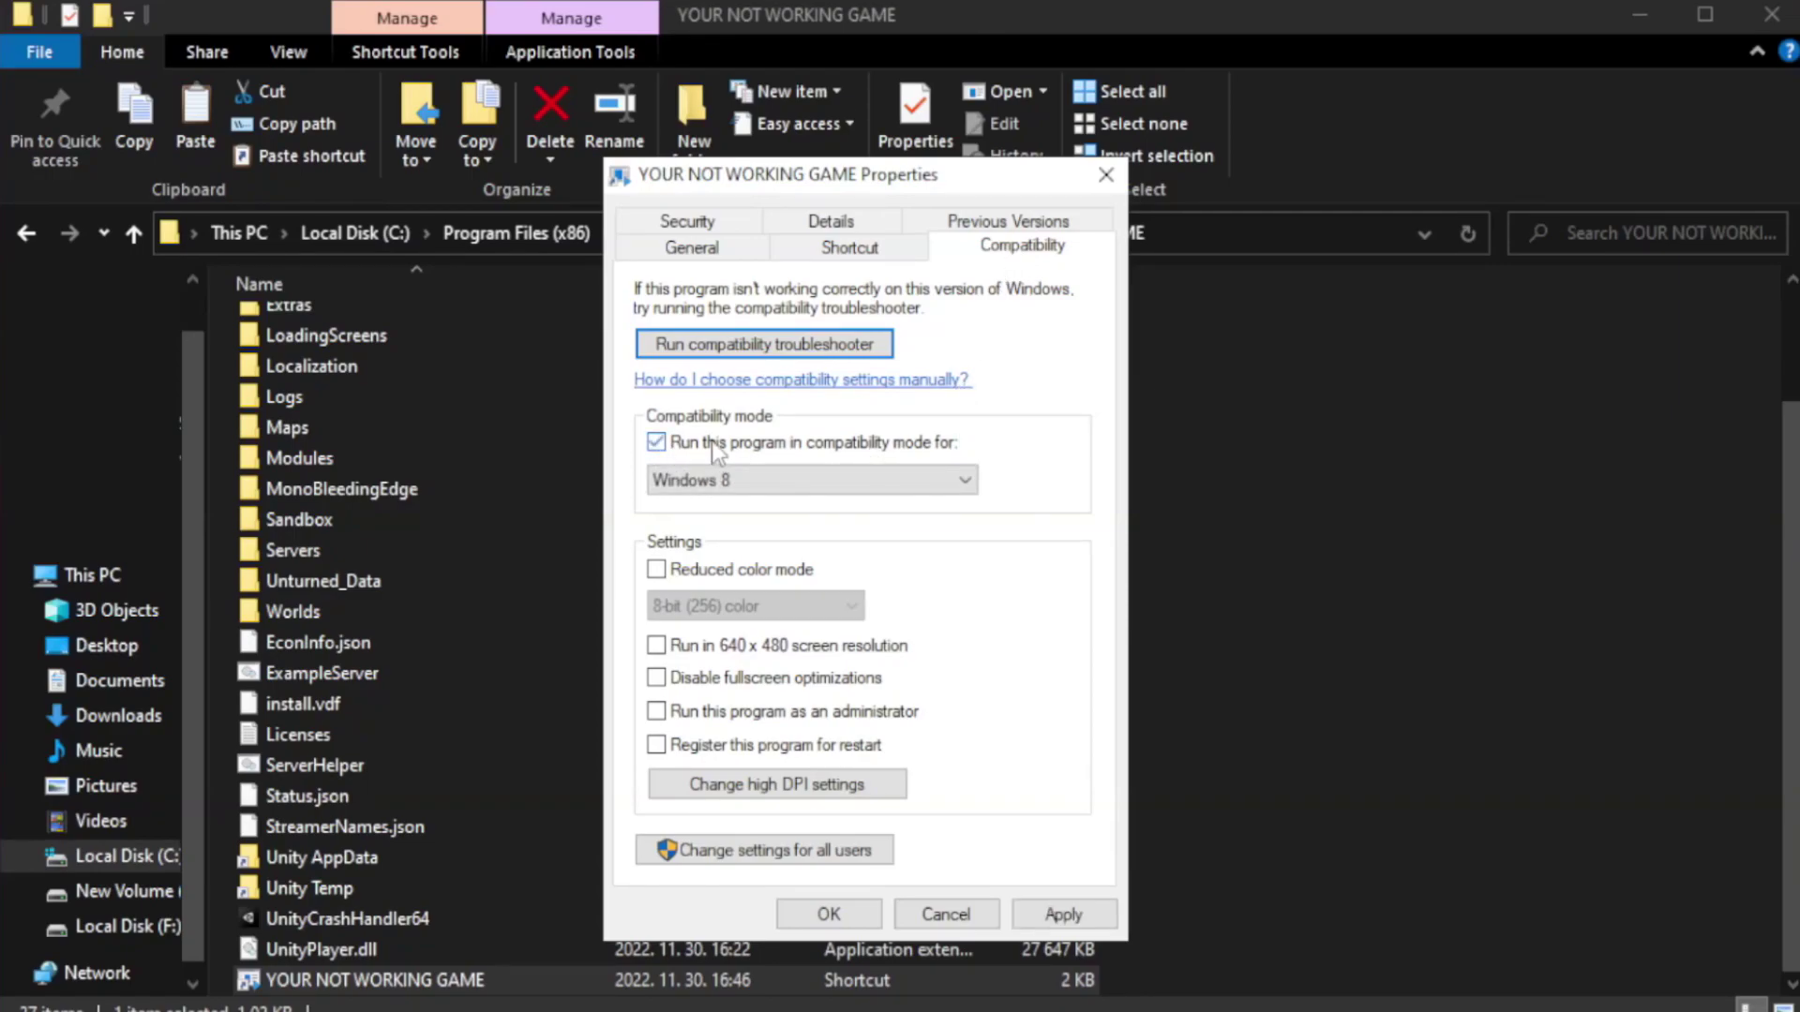
{"action": "left_click", "coordinate": [807, 481]}
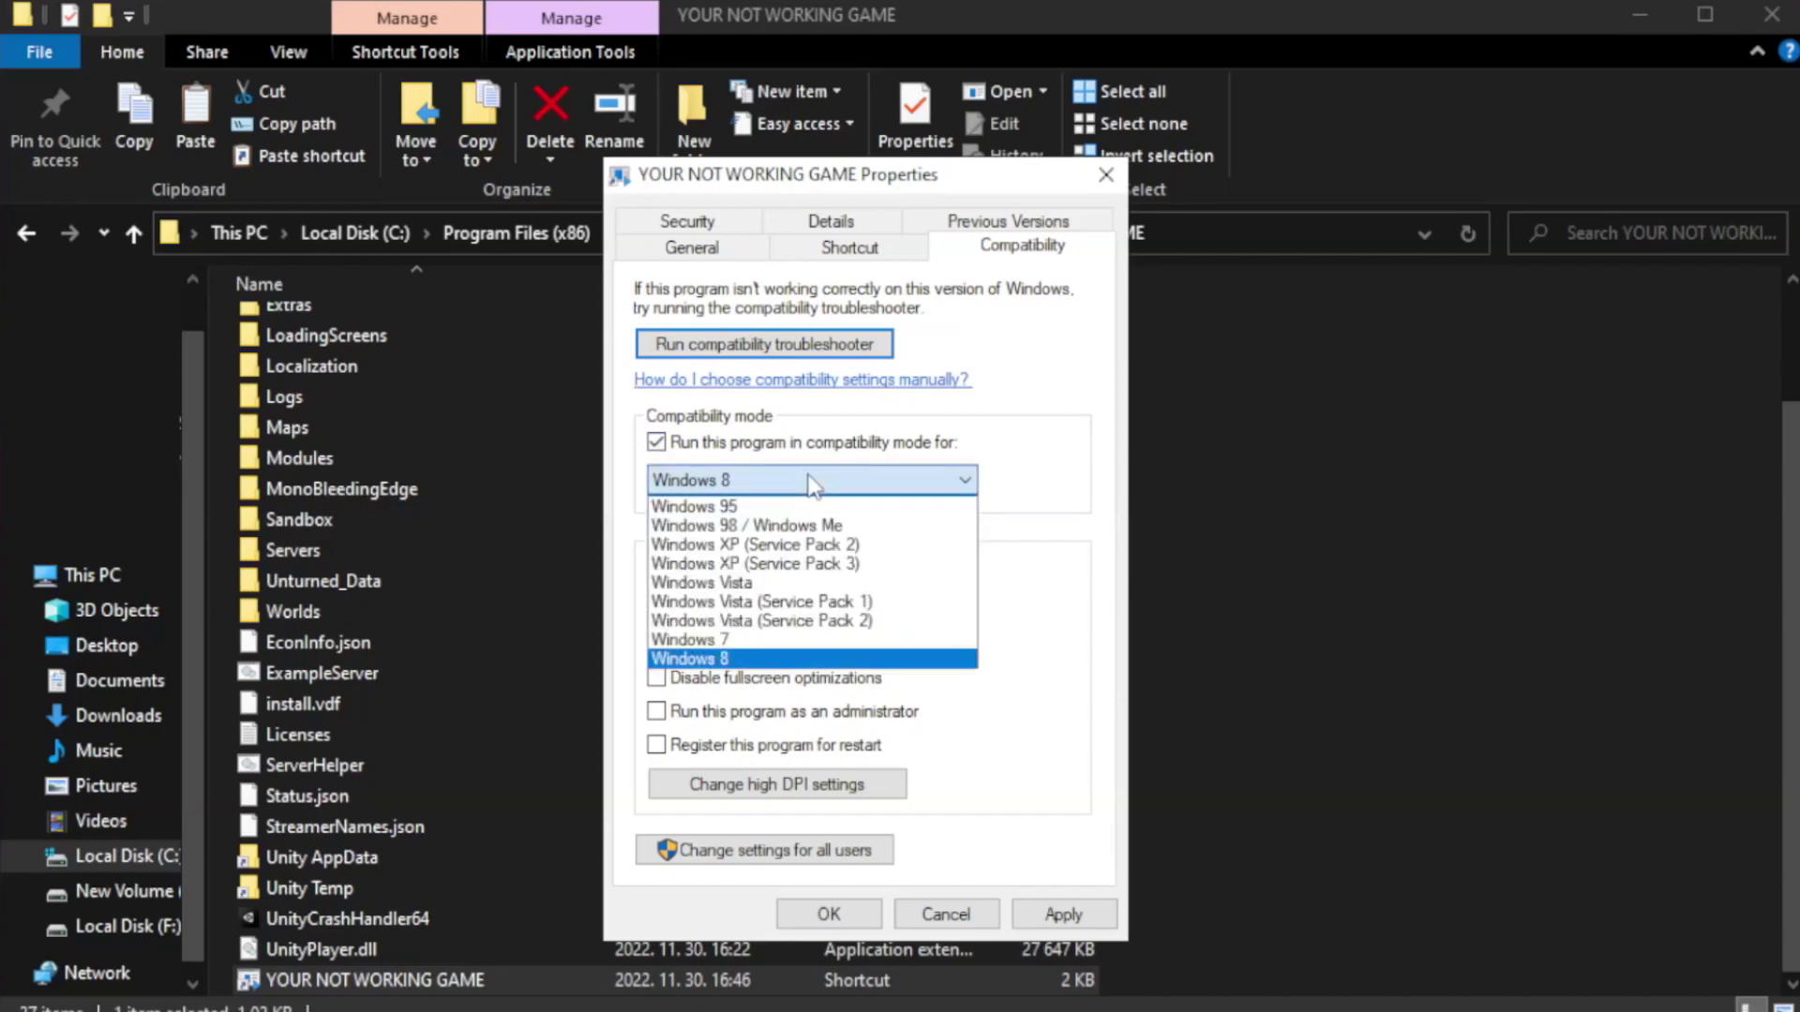
{"action": "left_click", "coordinate": [764, 659]}
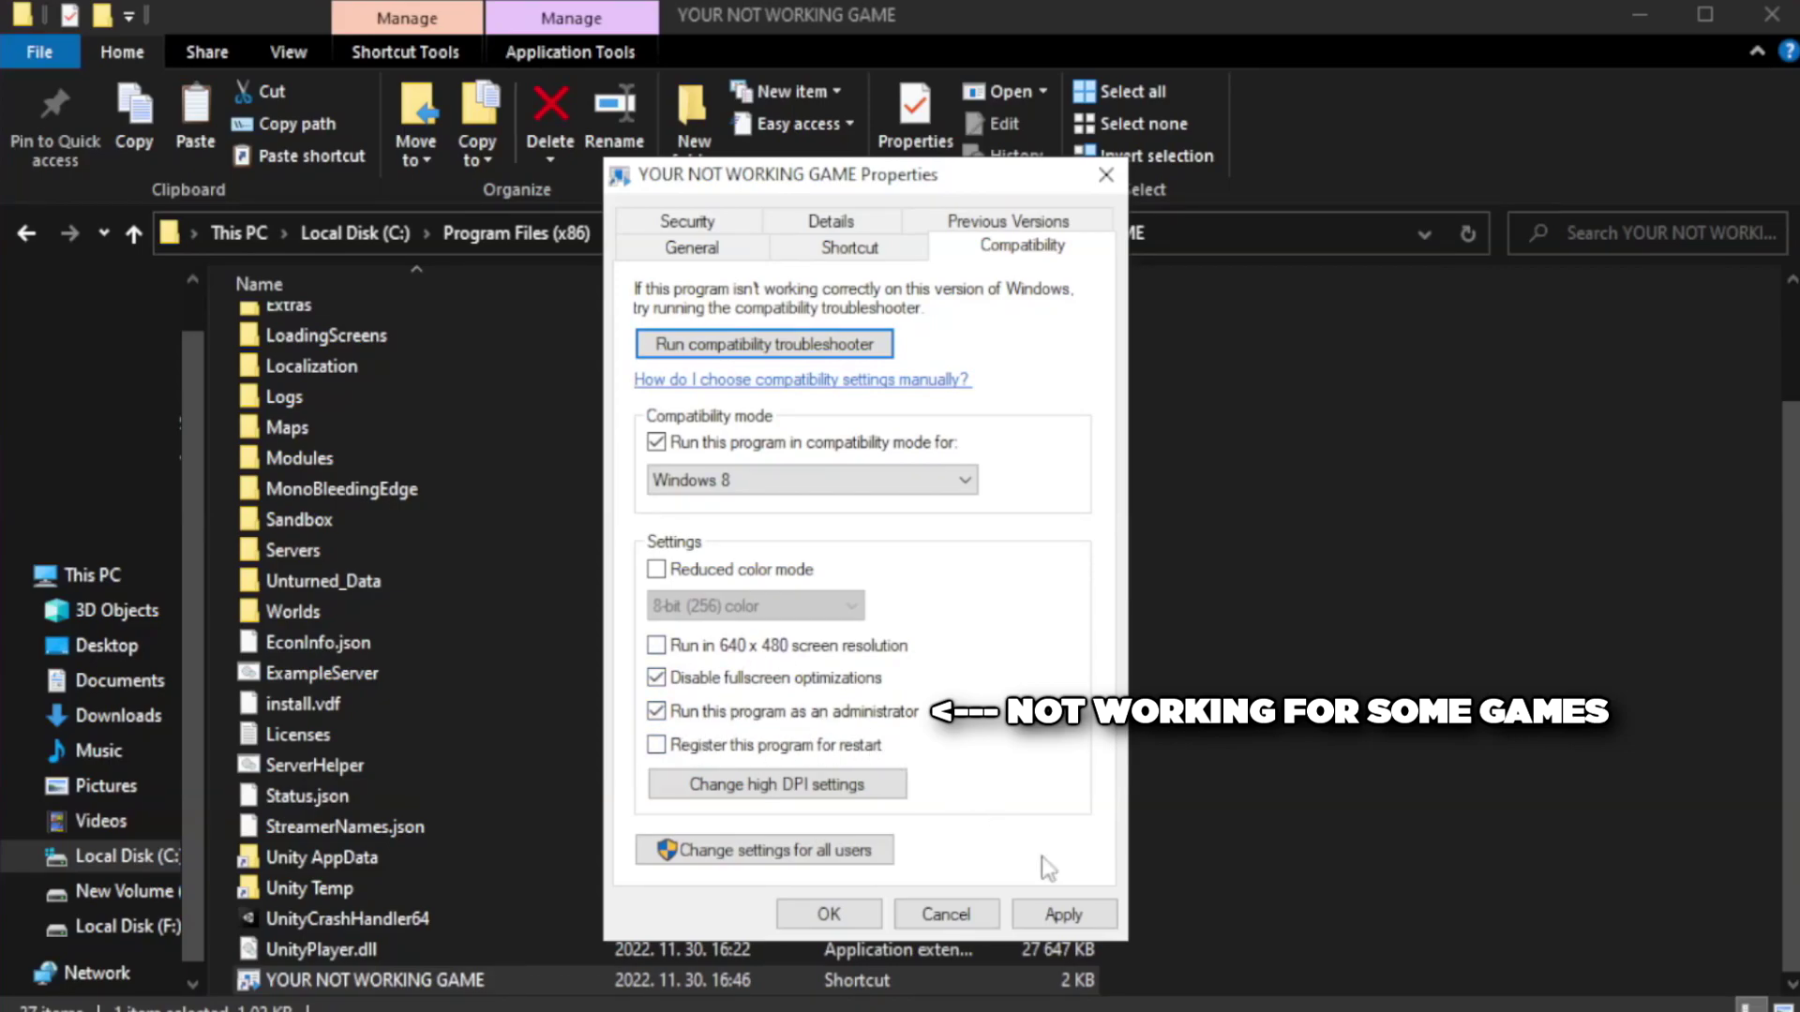
{"action": "left_click", "coordinate": [1078, 918]}
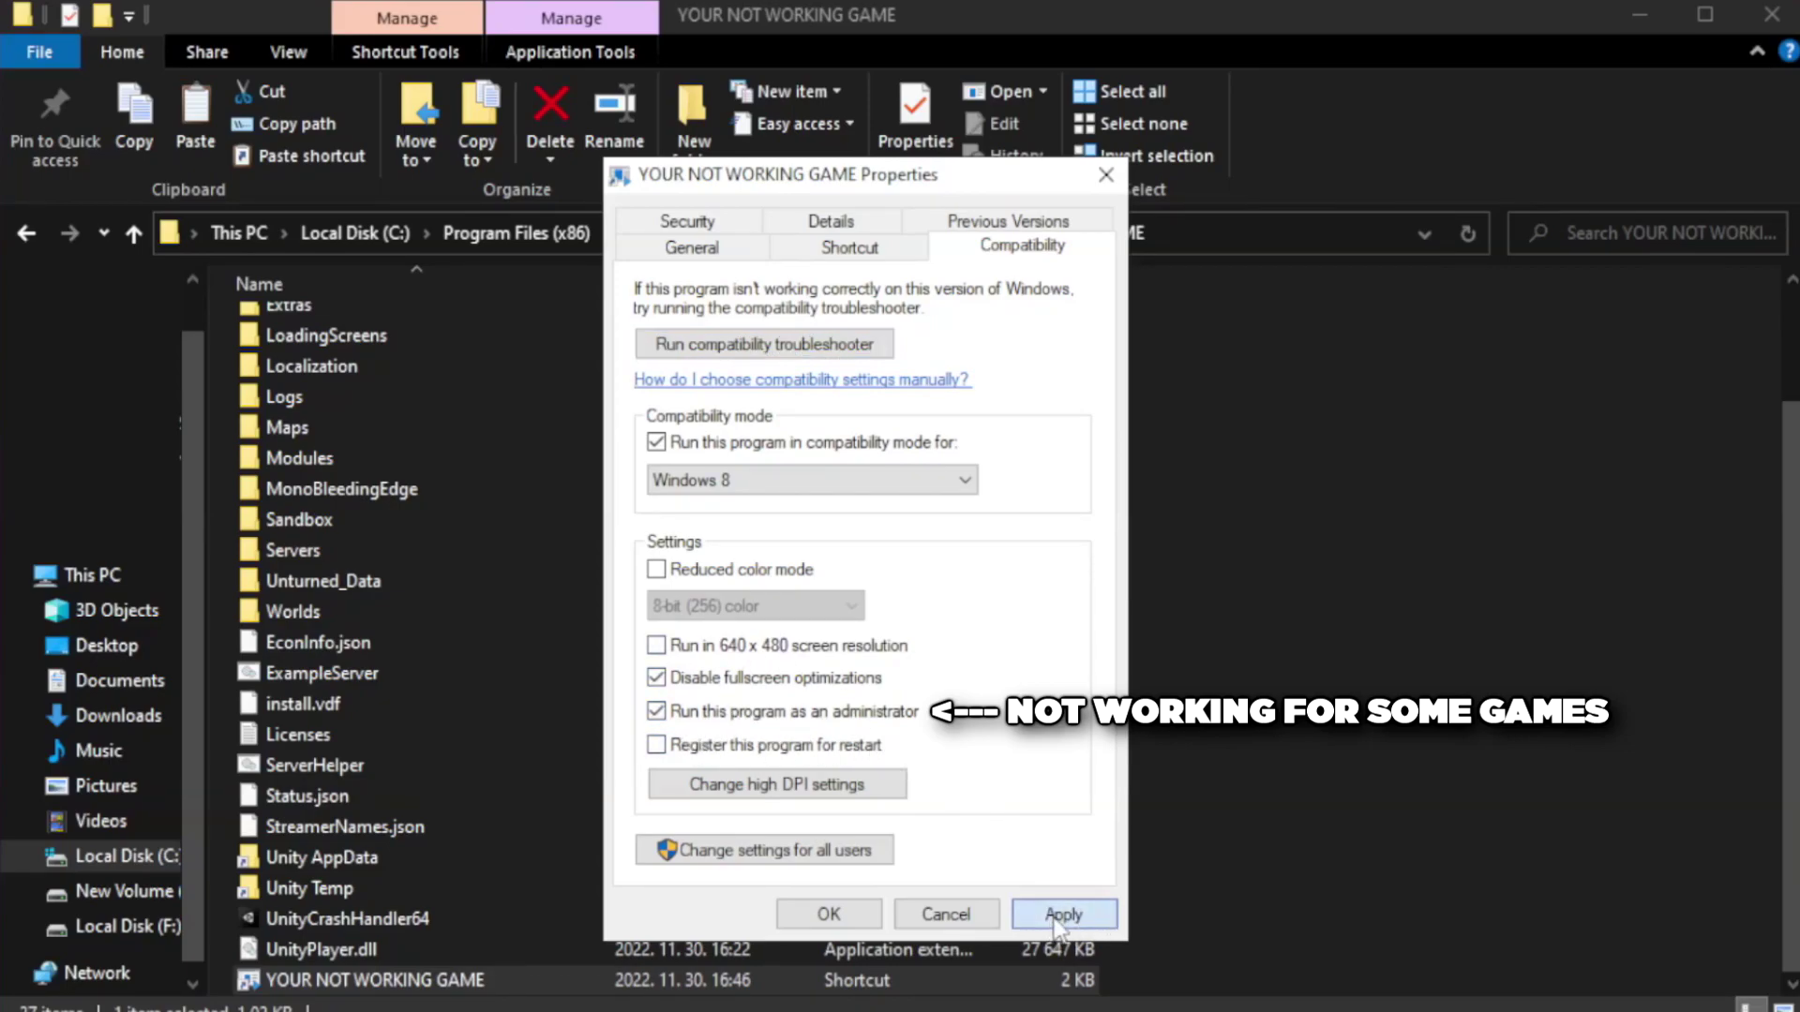
{"action": "left_click", "coordinate": [827, 919]}
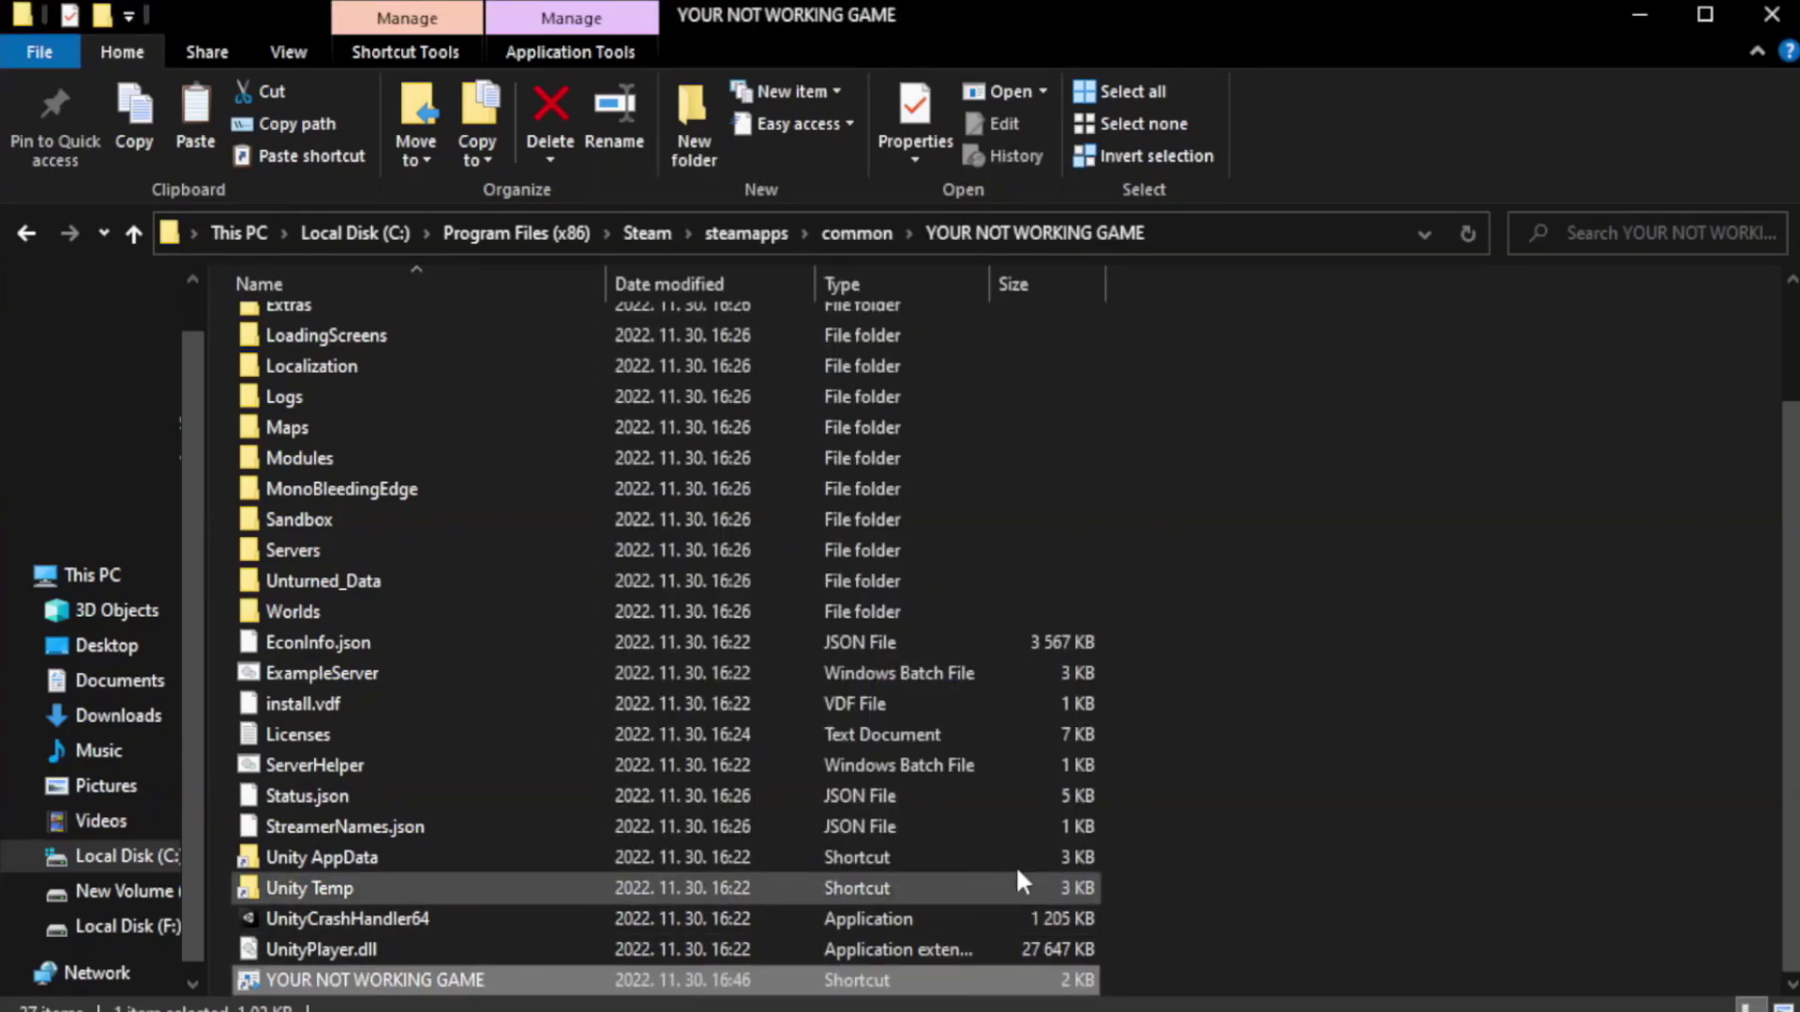
{"action": "left_click", "coordinate": [1770, 21]}
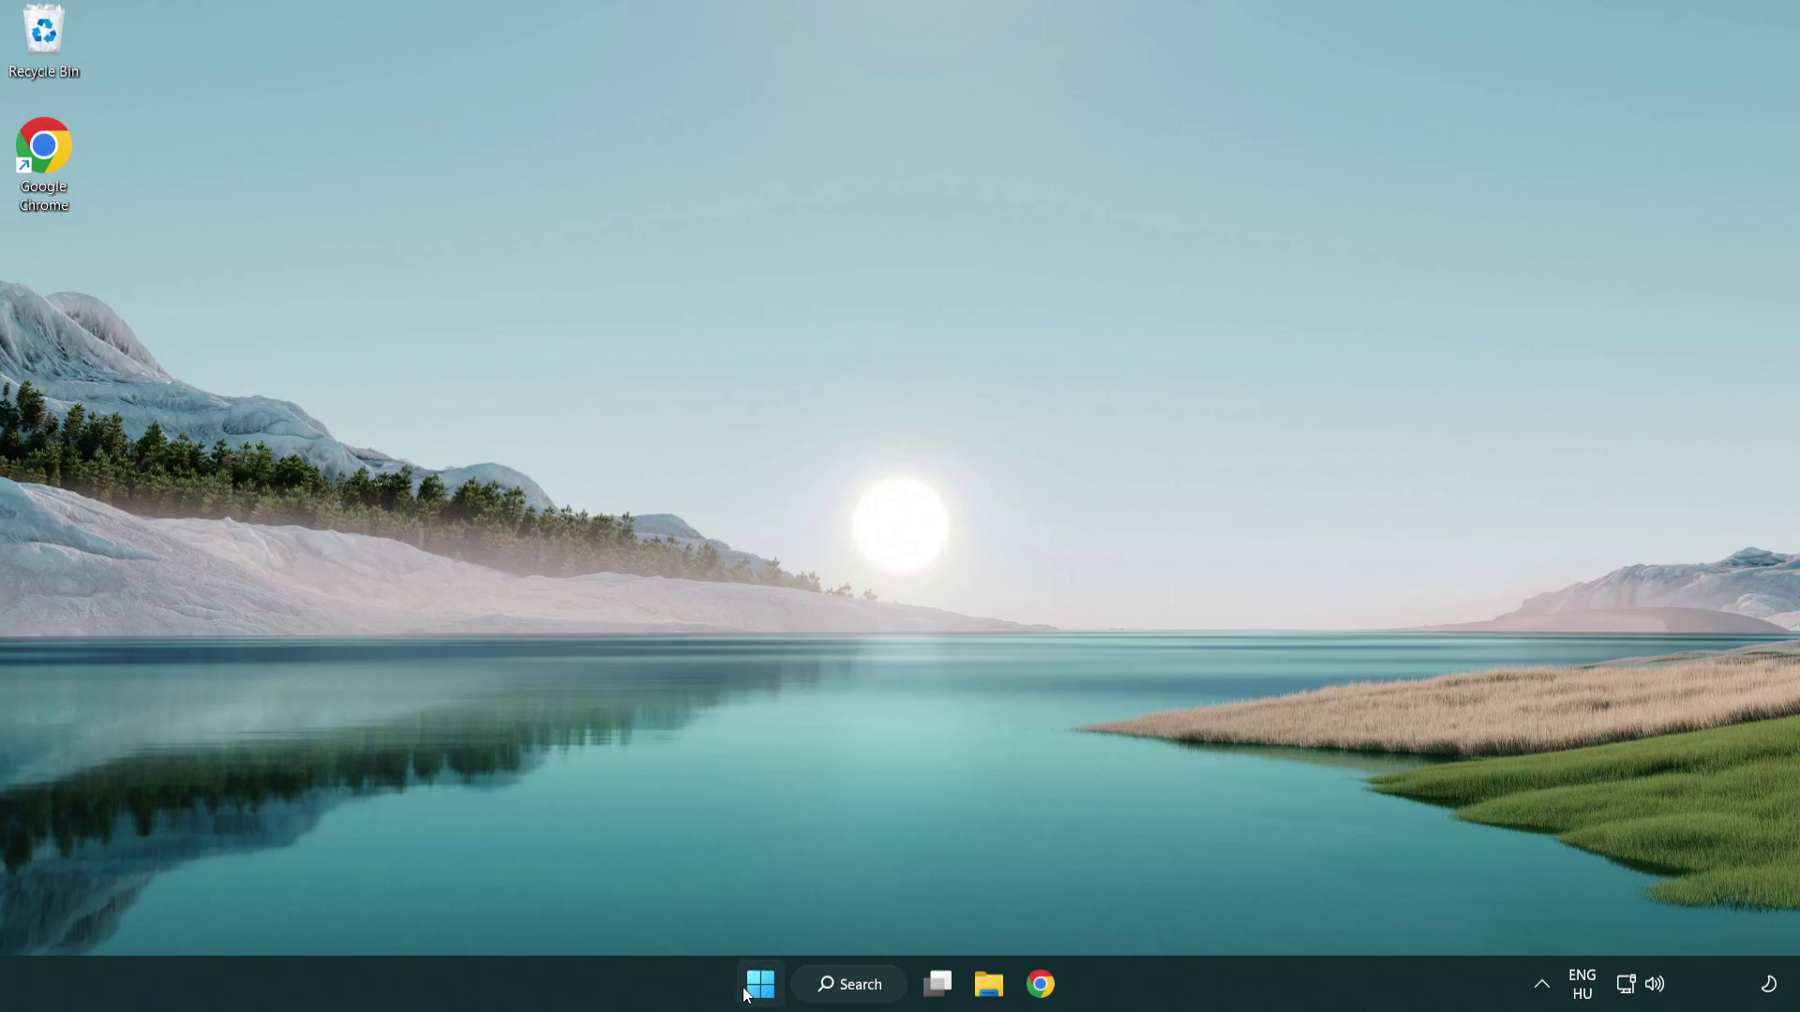
- In Task Manager, disable the Terminal, Phone Link, Cortana and Windows Security notification startup apps, and close Task Manager
{"action": "right_click", "coordinate": [761, 992]}
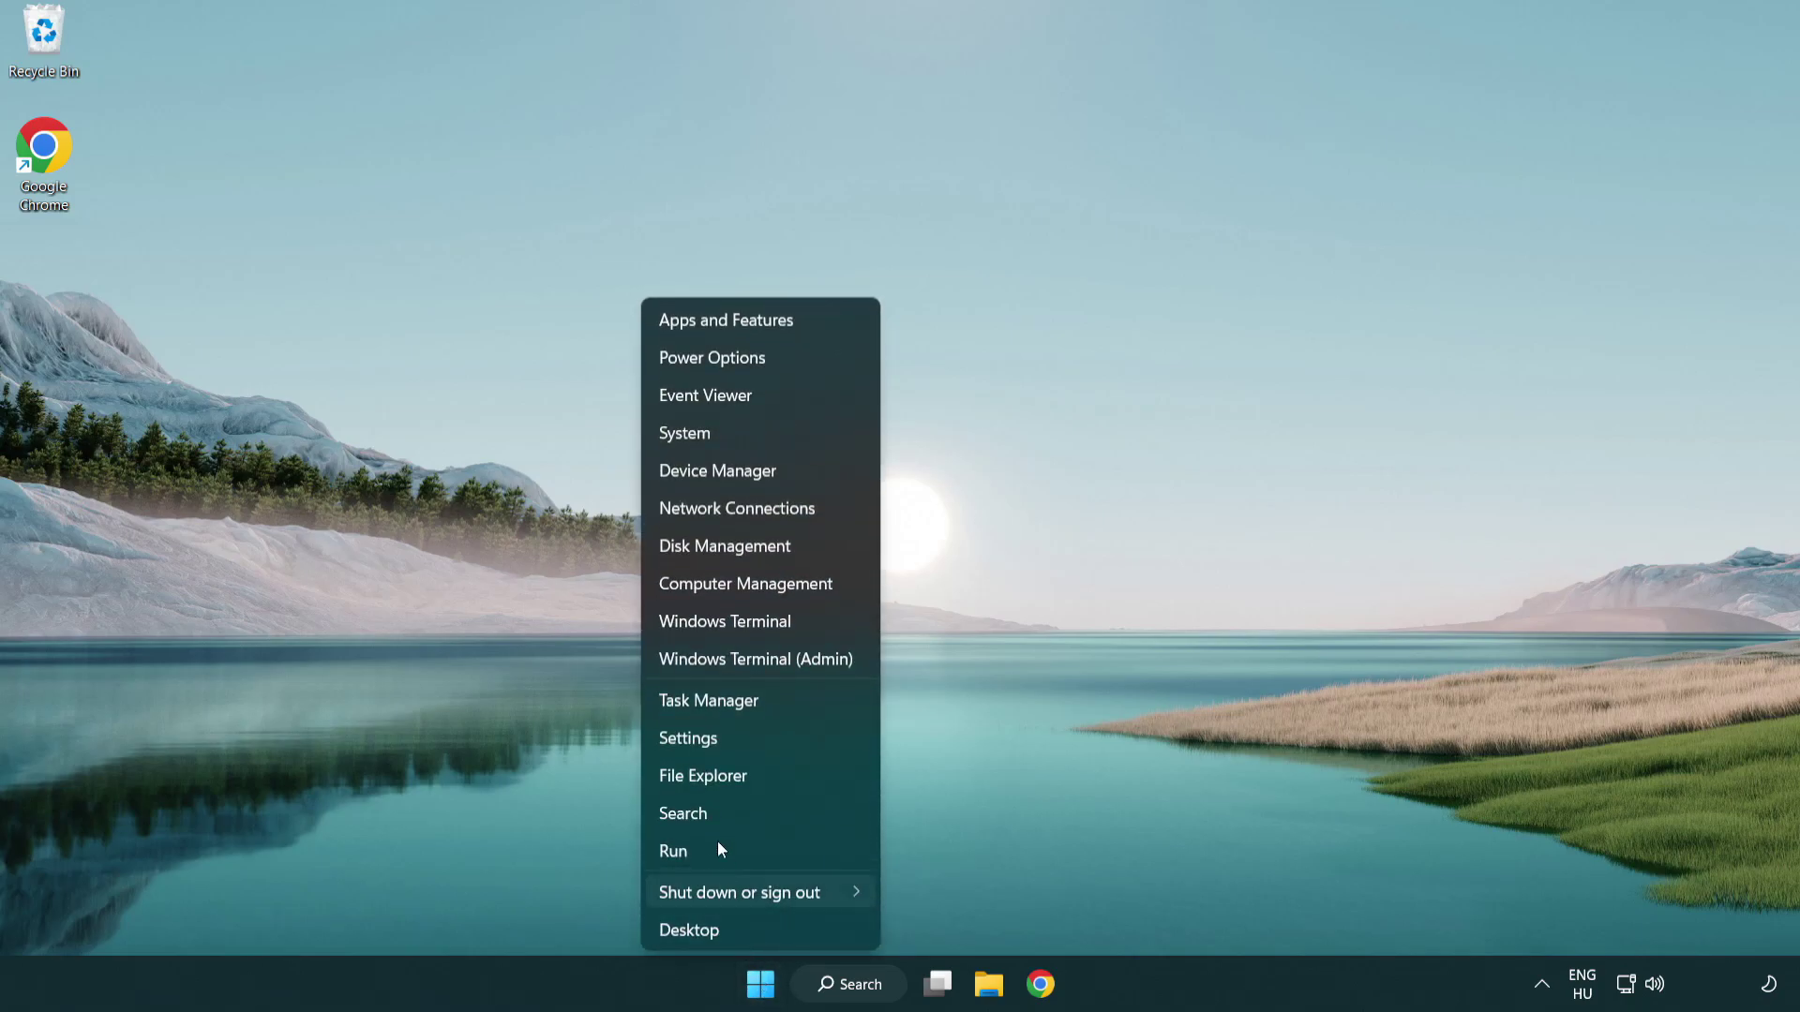
{"action": "left_click", "coordinate": [796, 709]}
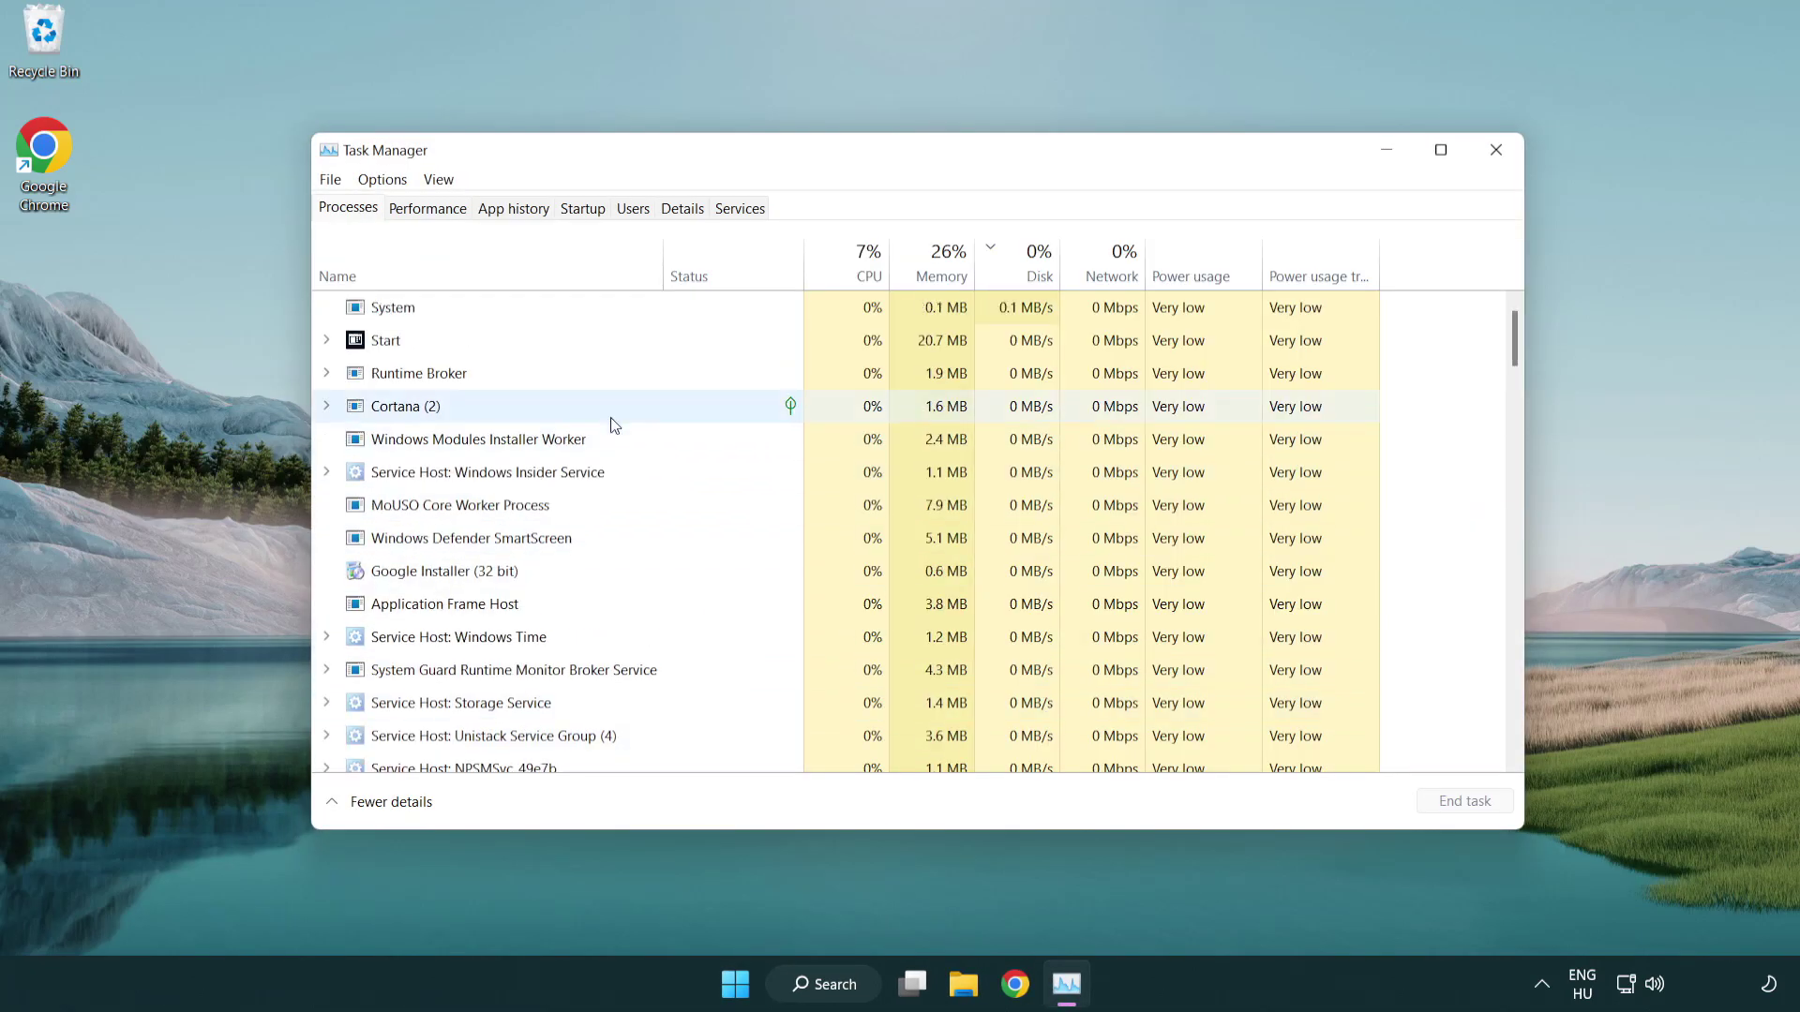
{"action": "left_click", "coordinate": [583, 209]}
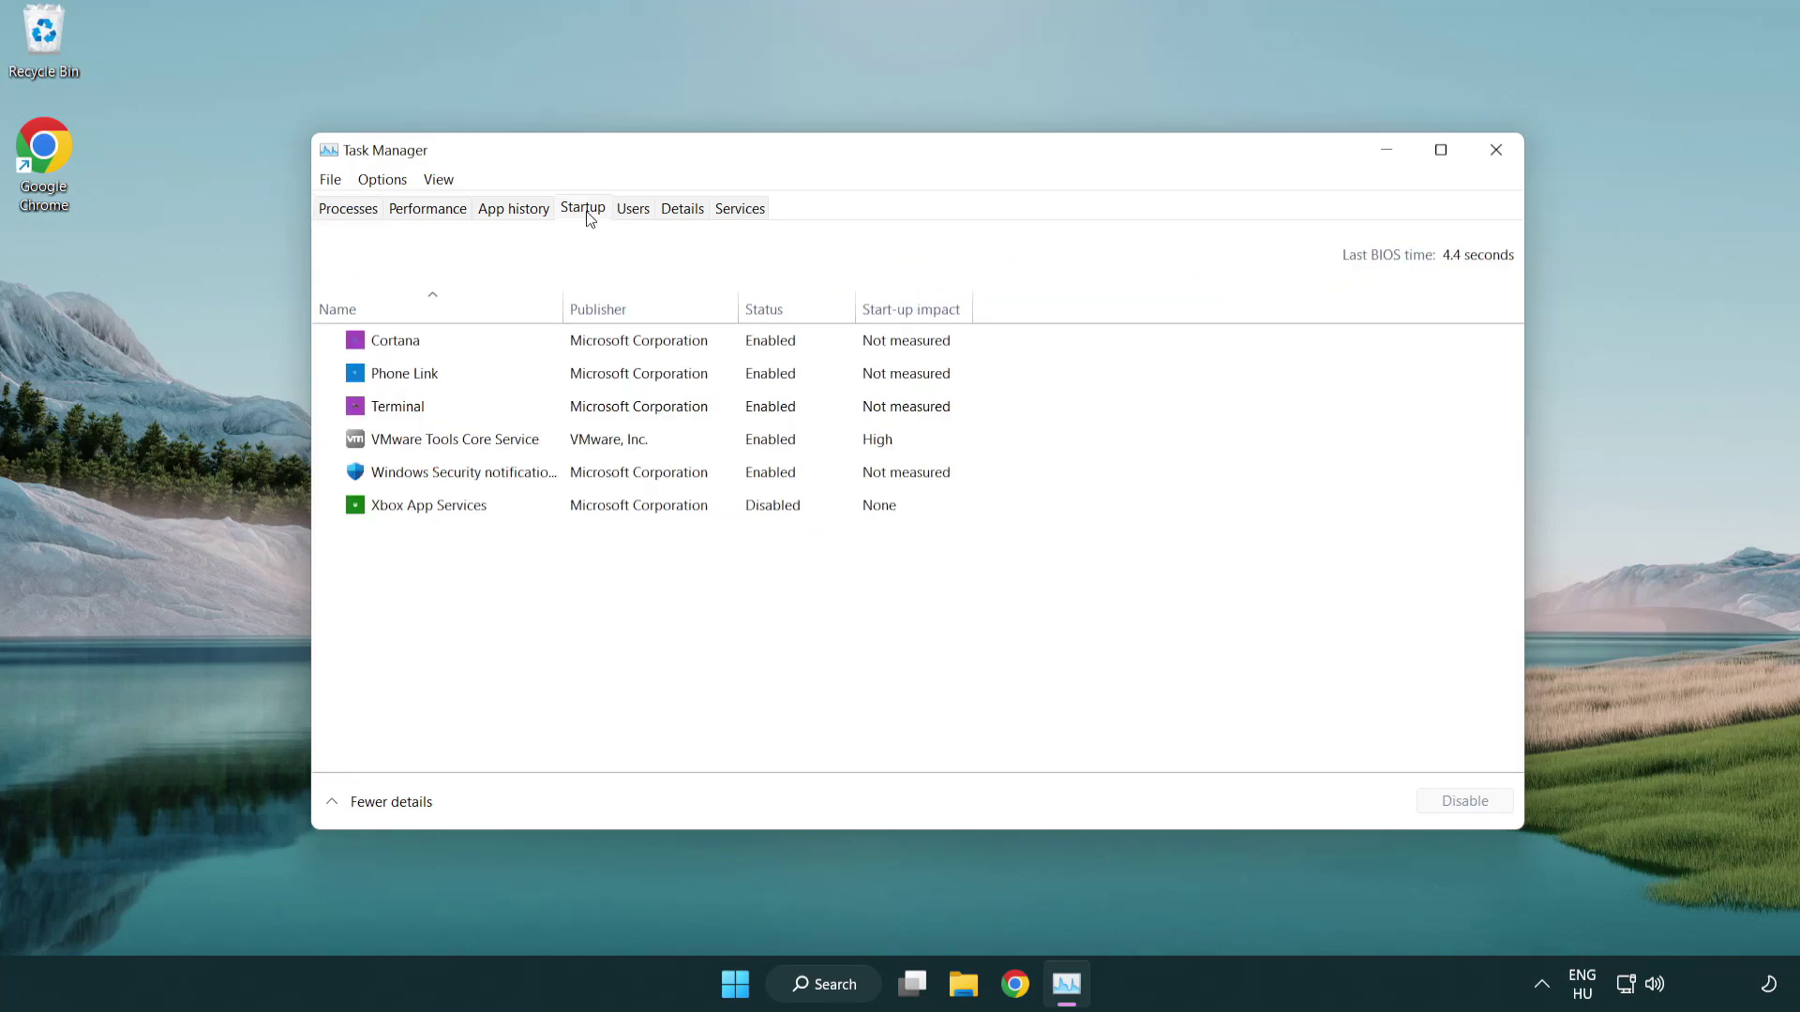
{"action": "left_click", "coordinate": [589, 407]}
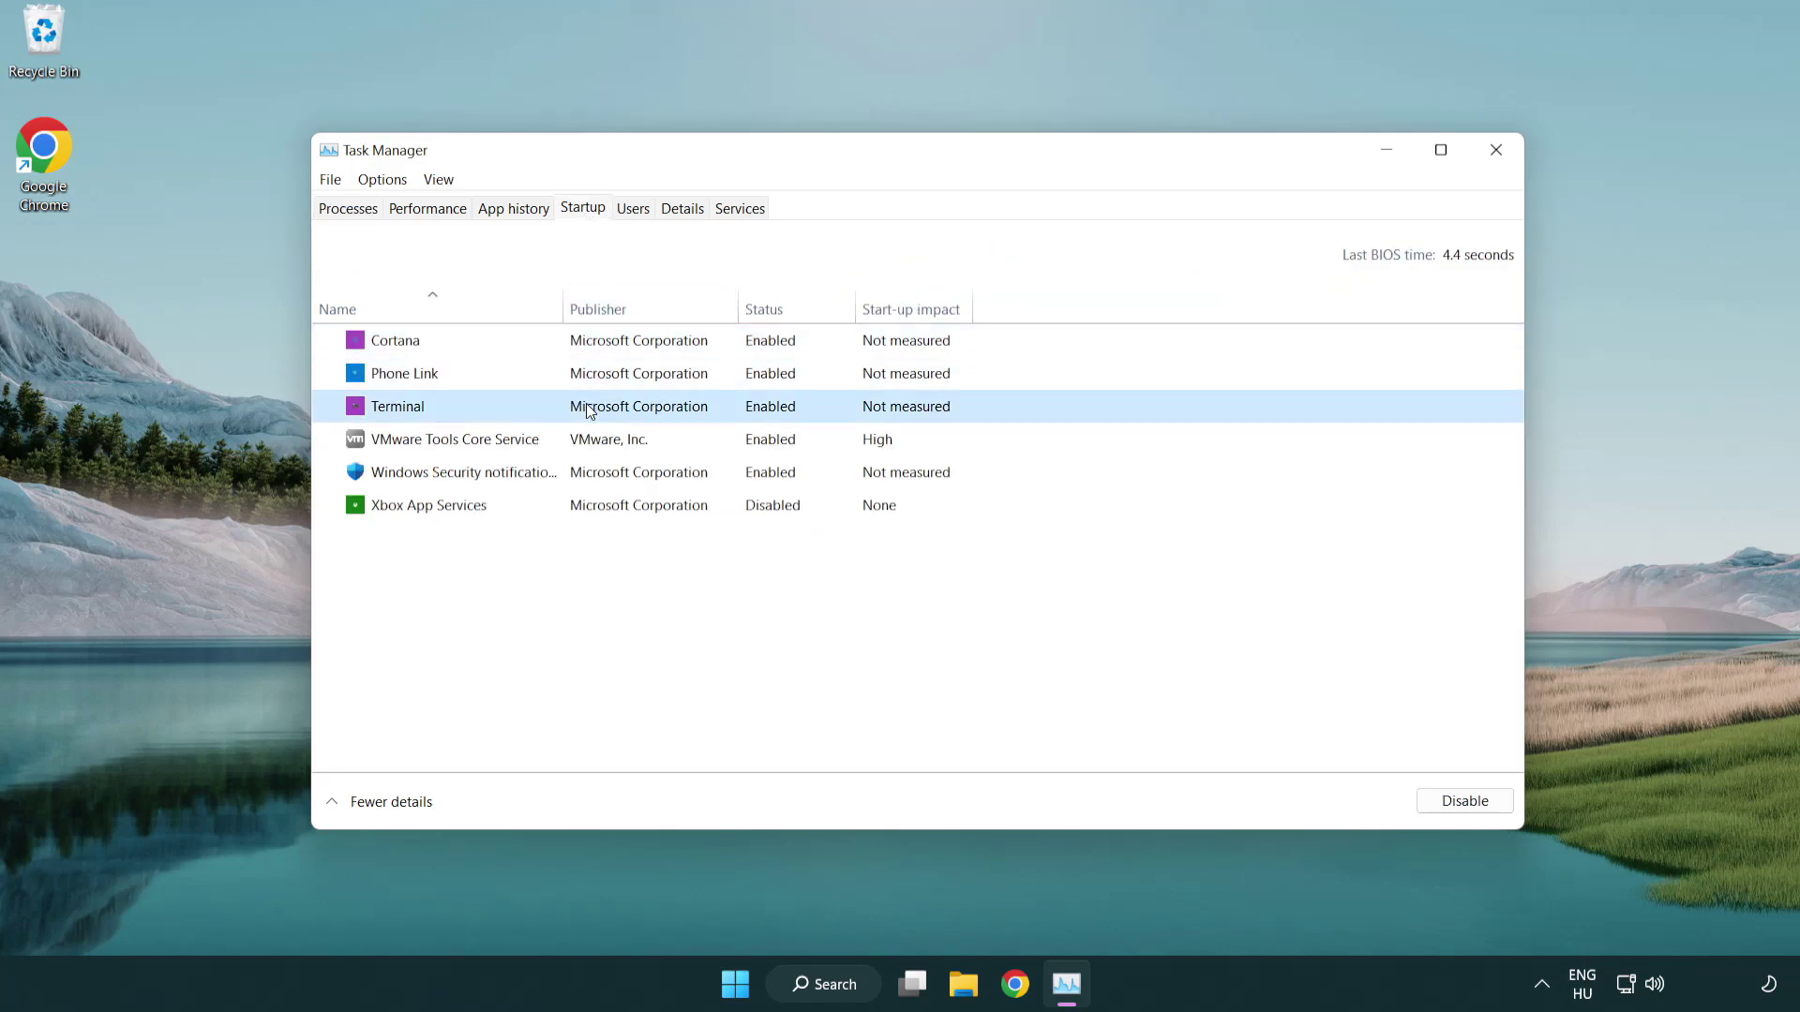
{"action": "left_click", "coordinate": [1451, 800]}
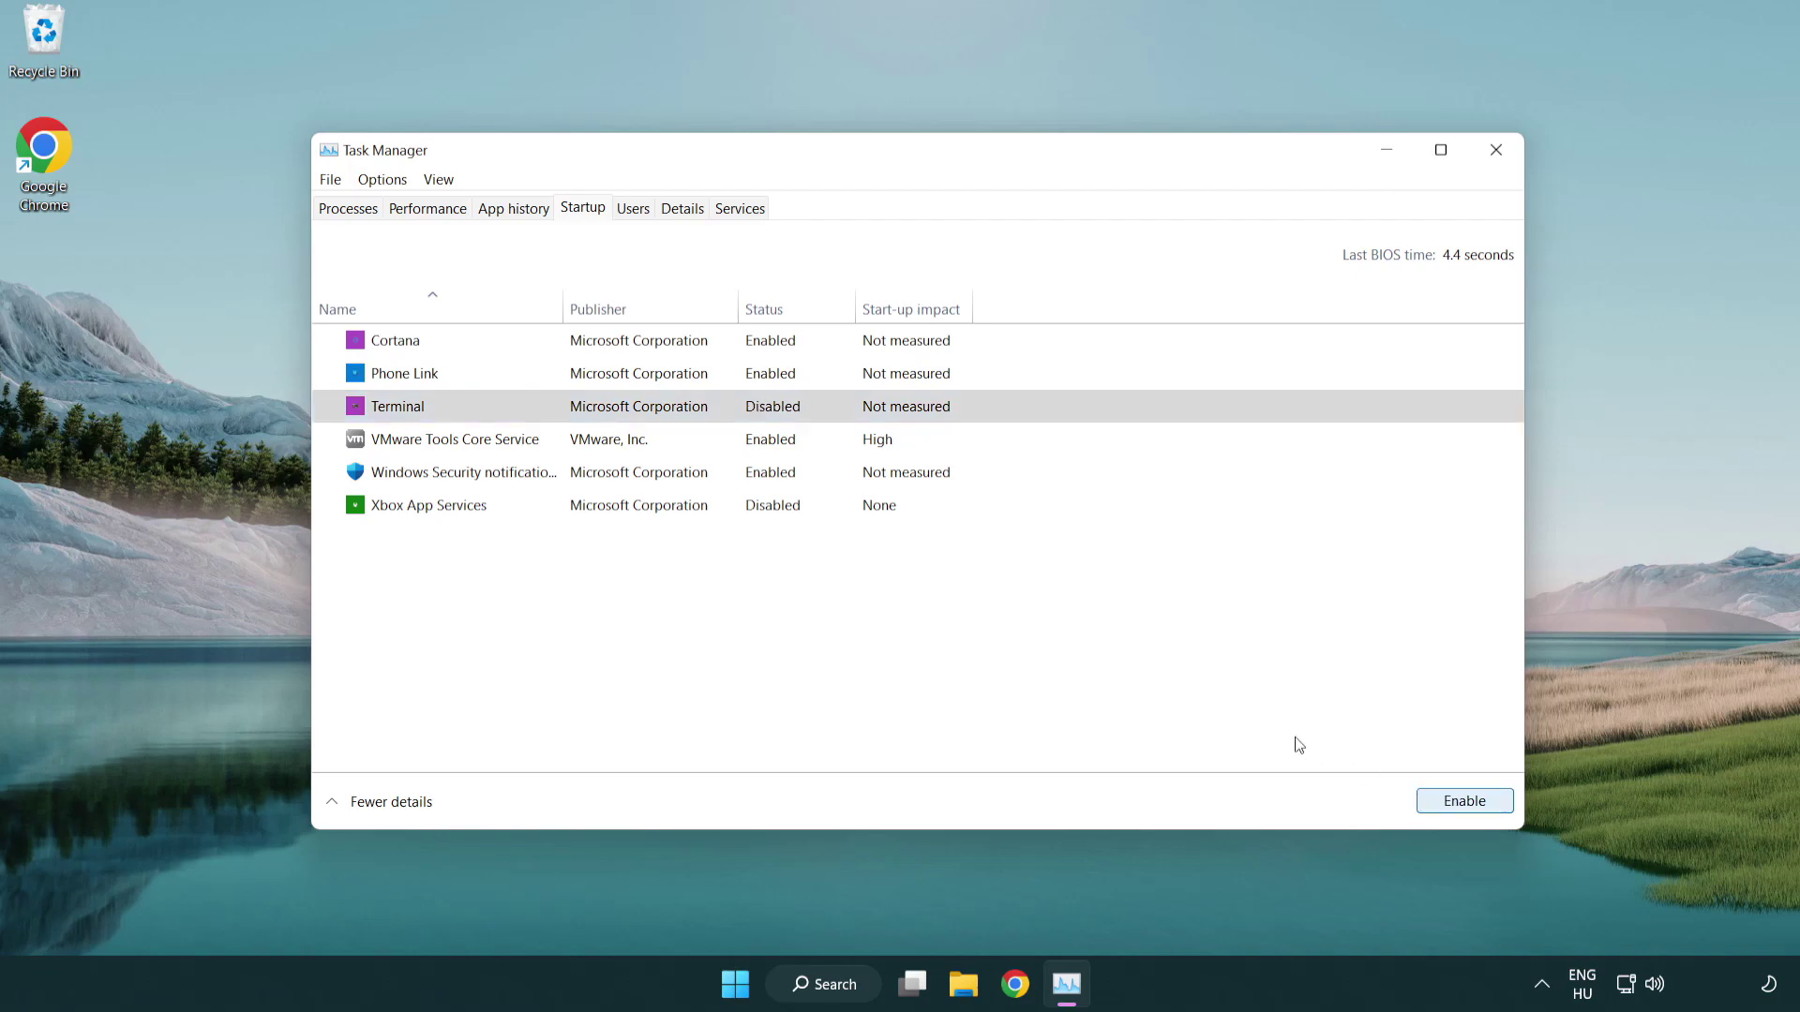
{"action": "left_click", "coordinate": [749, 379]}
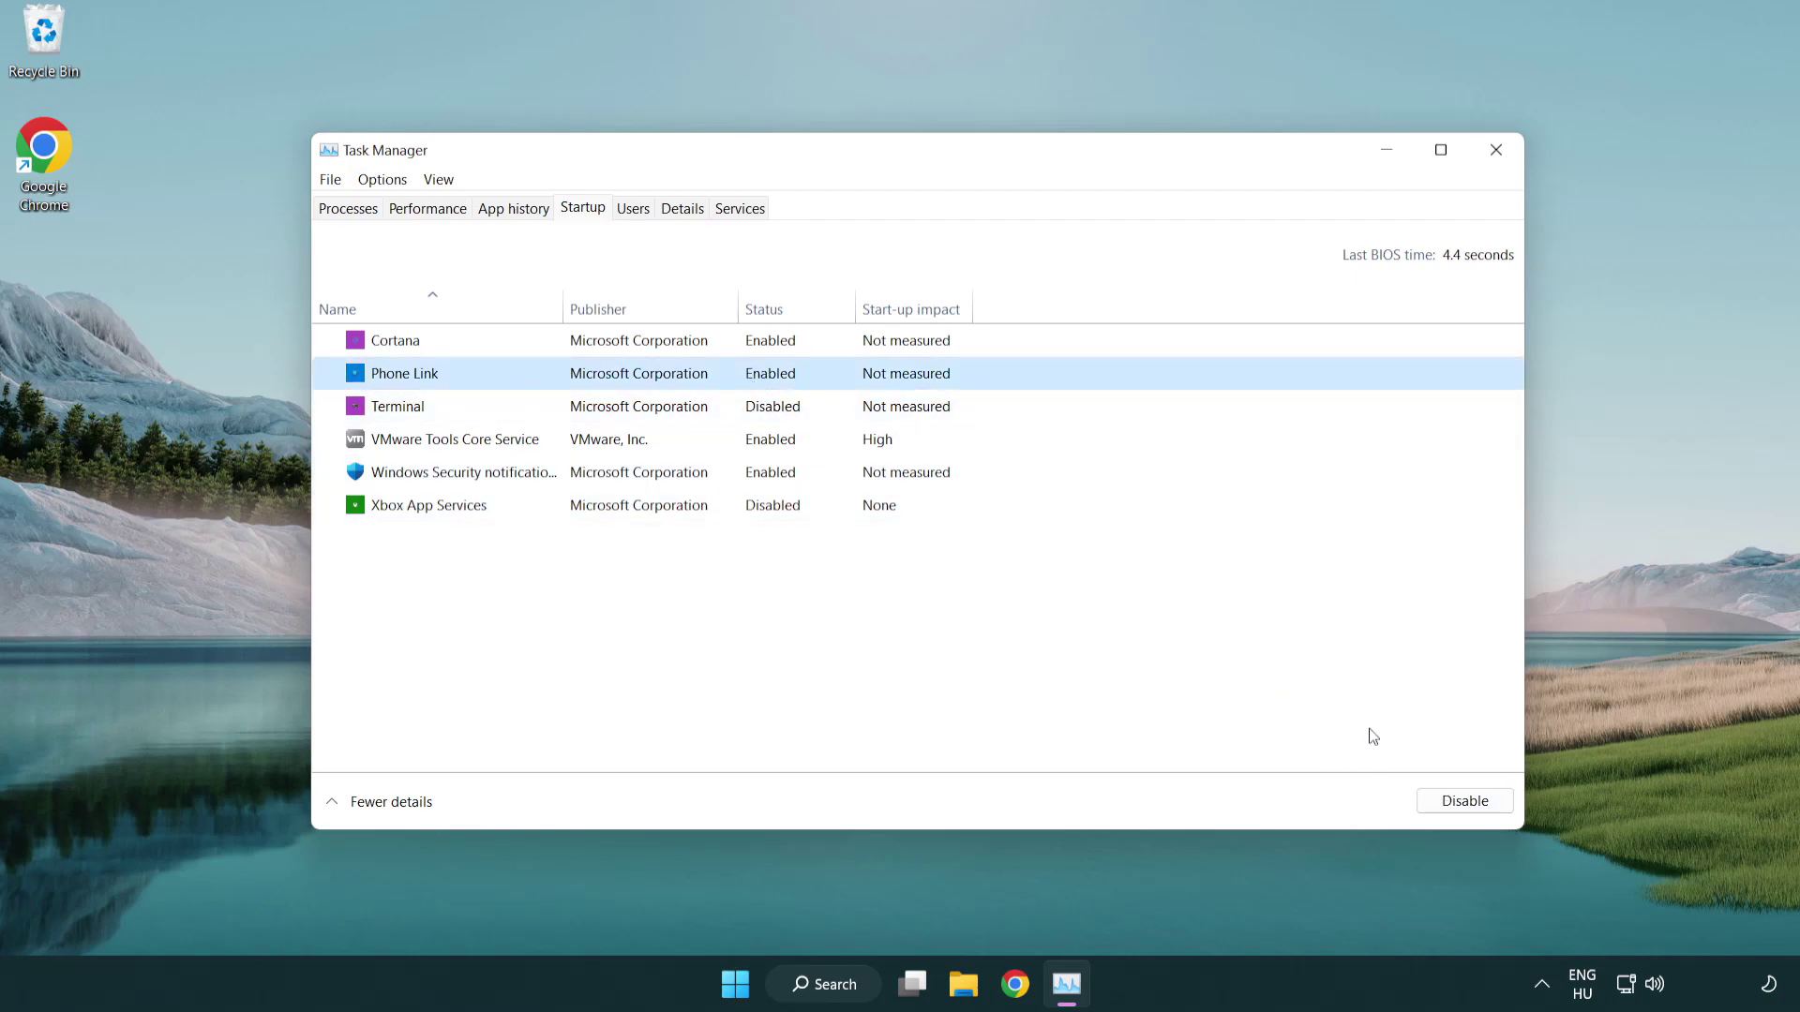
{"action": "left_click", "coordinate": [1462, 805]}
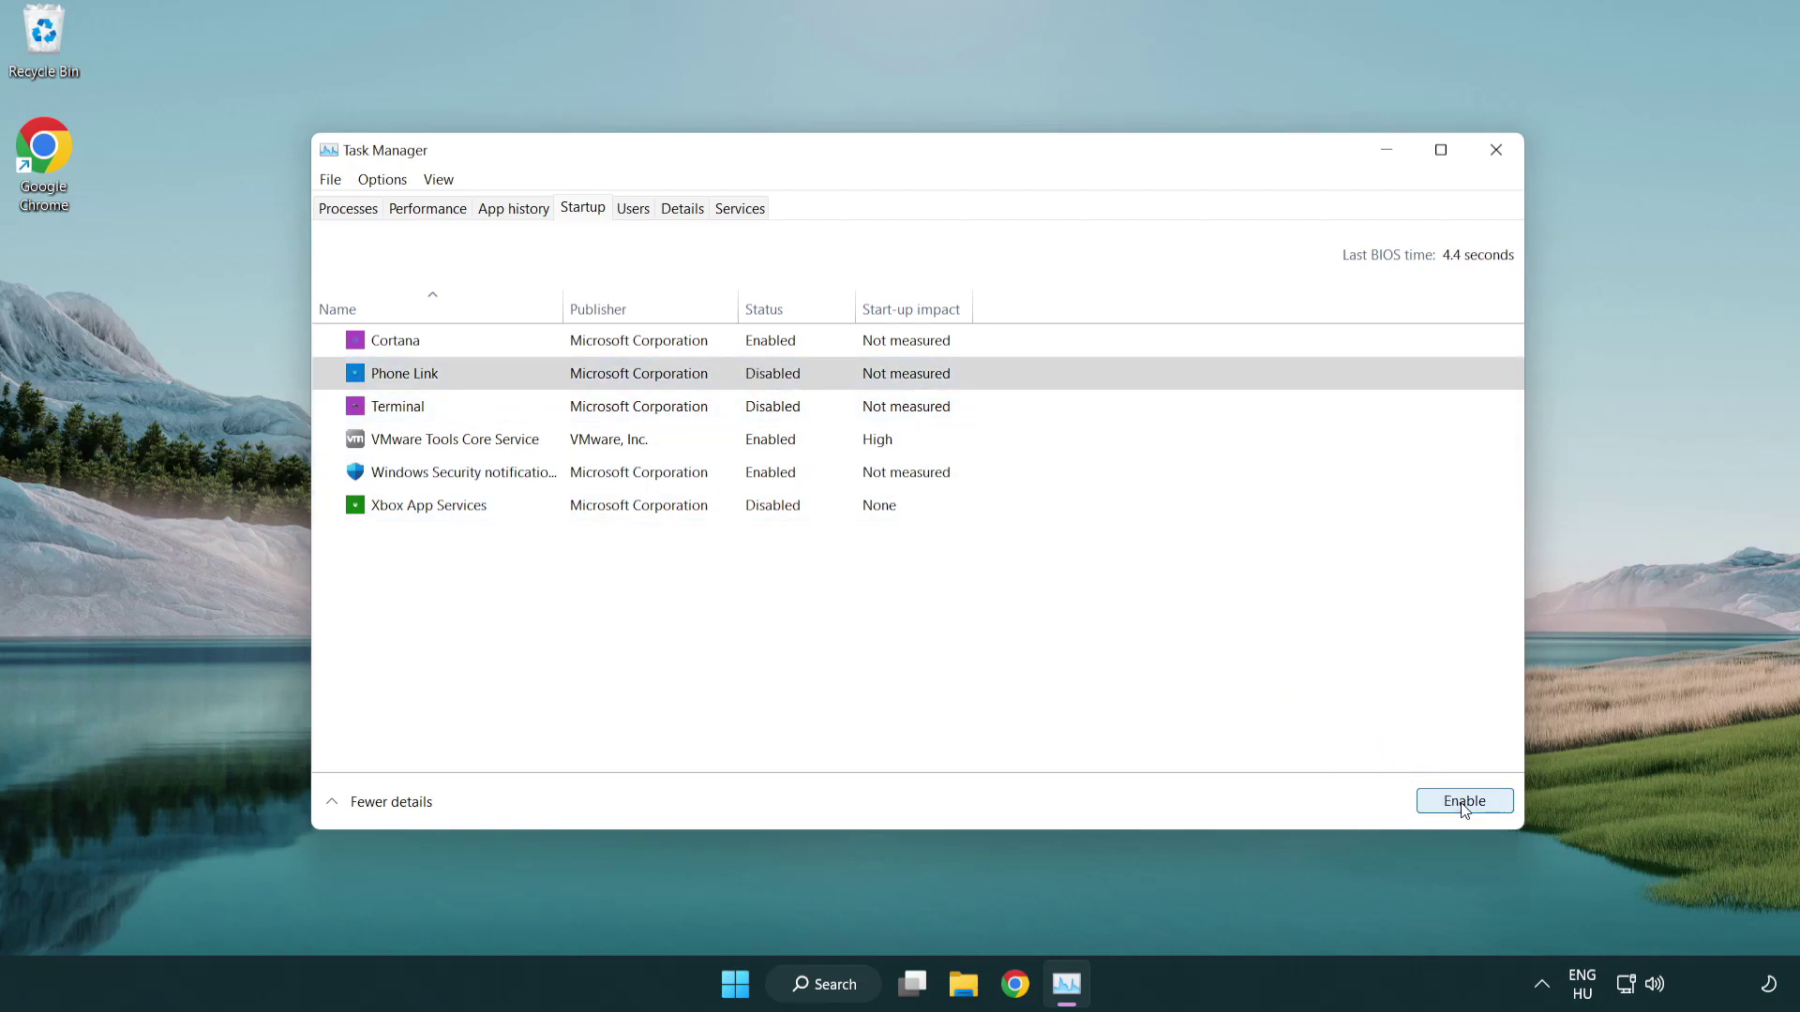
{"action": "left_click", "coordinate": [643, 351]}
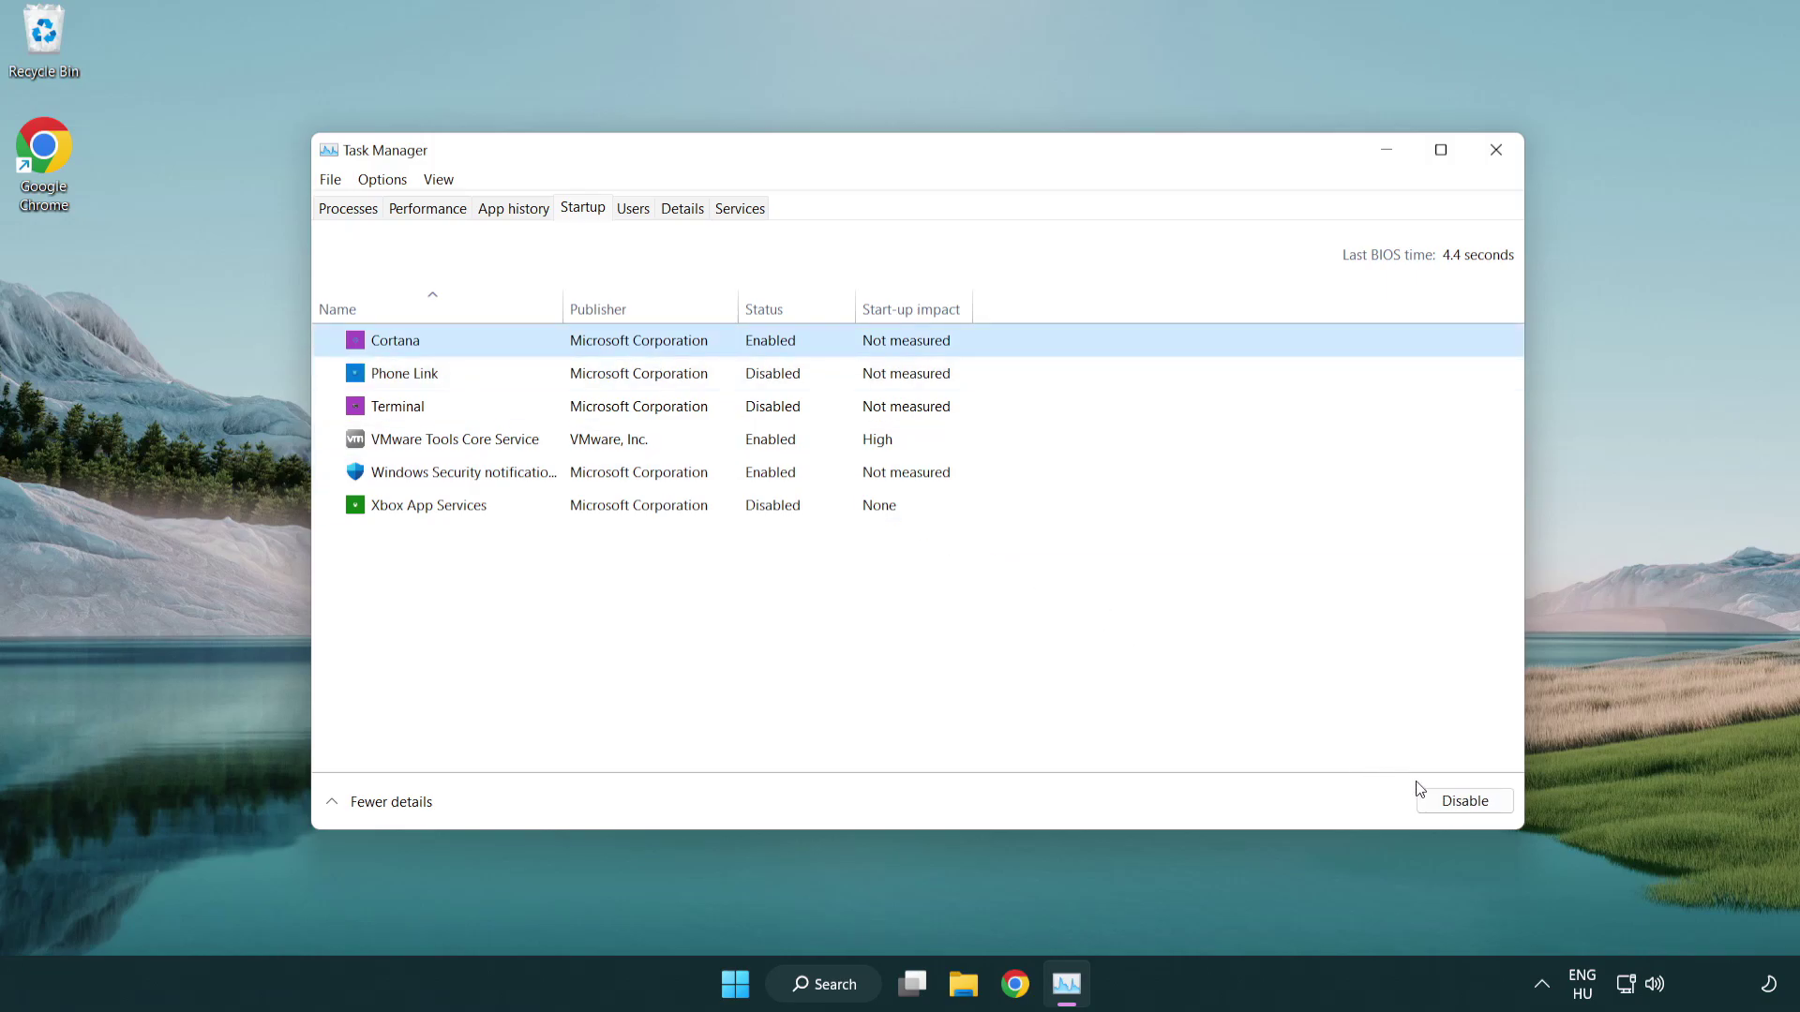
{"action": "left_click", "coordinate": [1461, 803]}
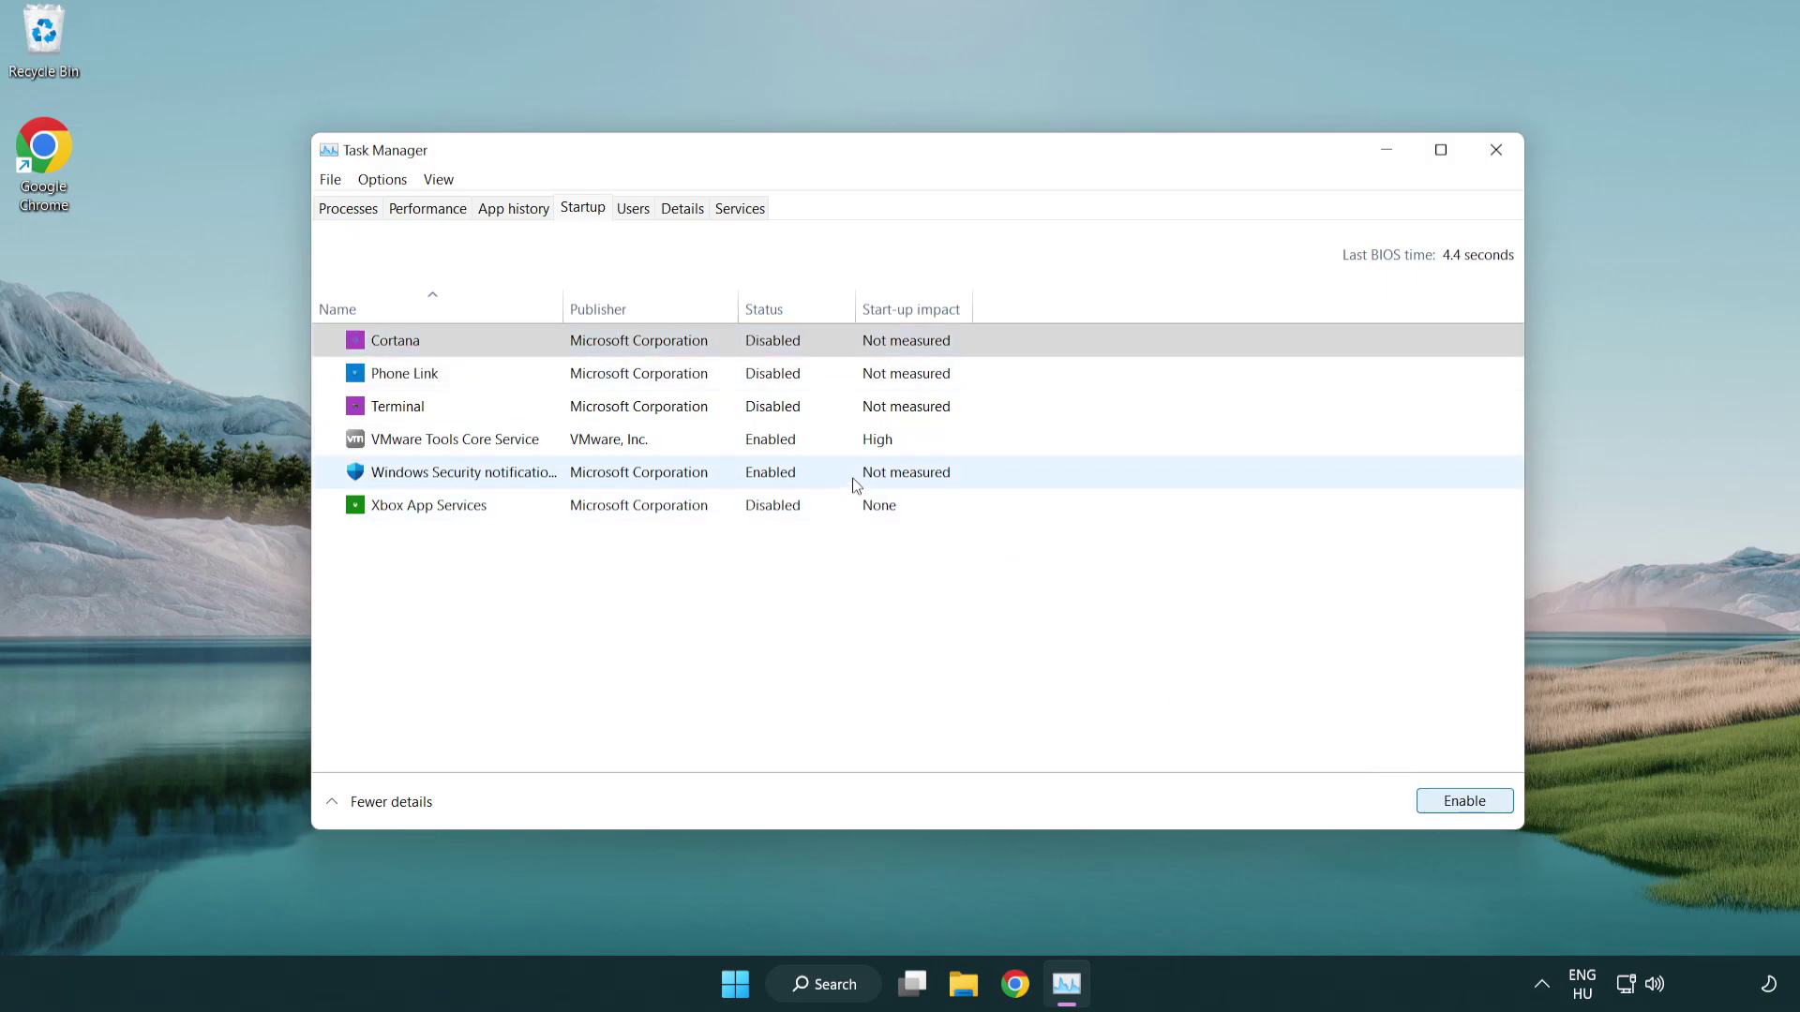
{"action": "left_click", "coordinate": [854, 484]}
{"action": "left_click", "coordinate": [1458, 802]}
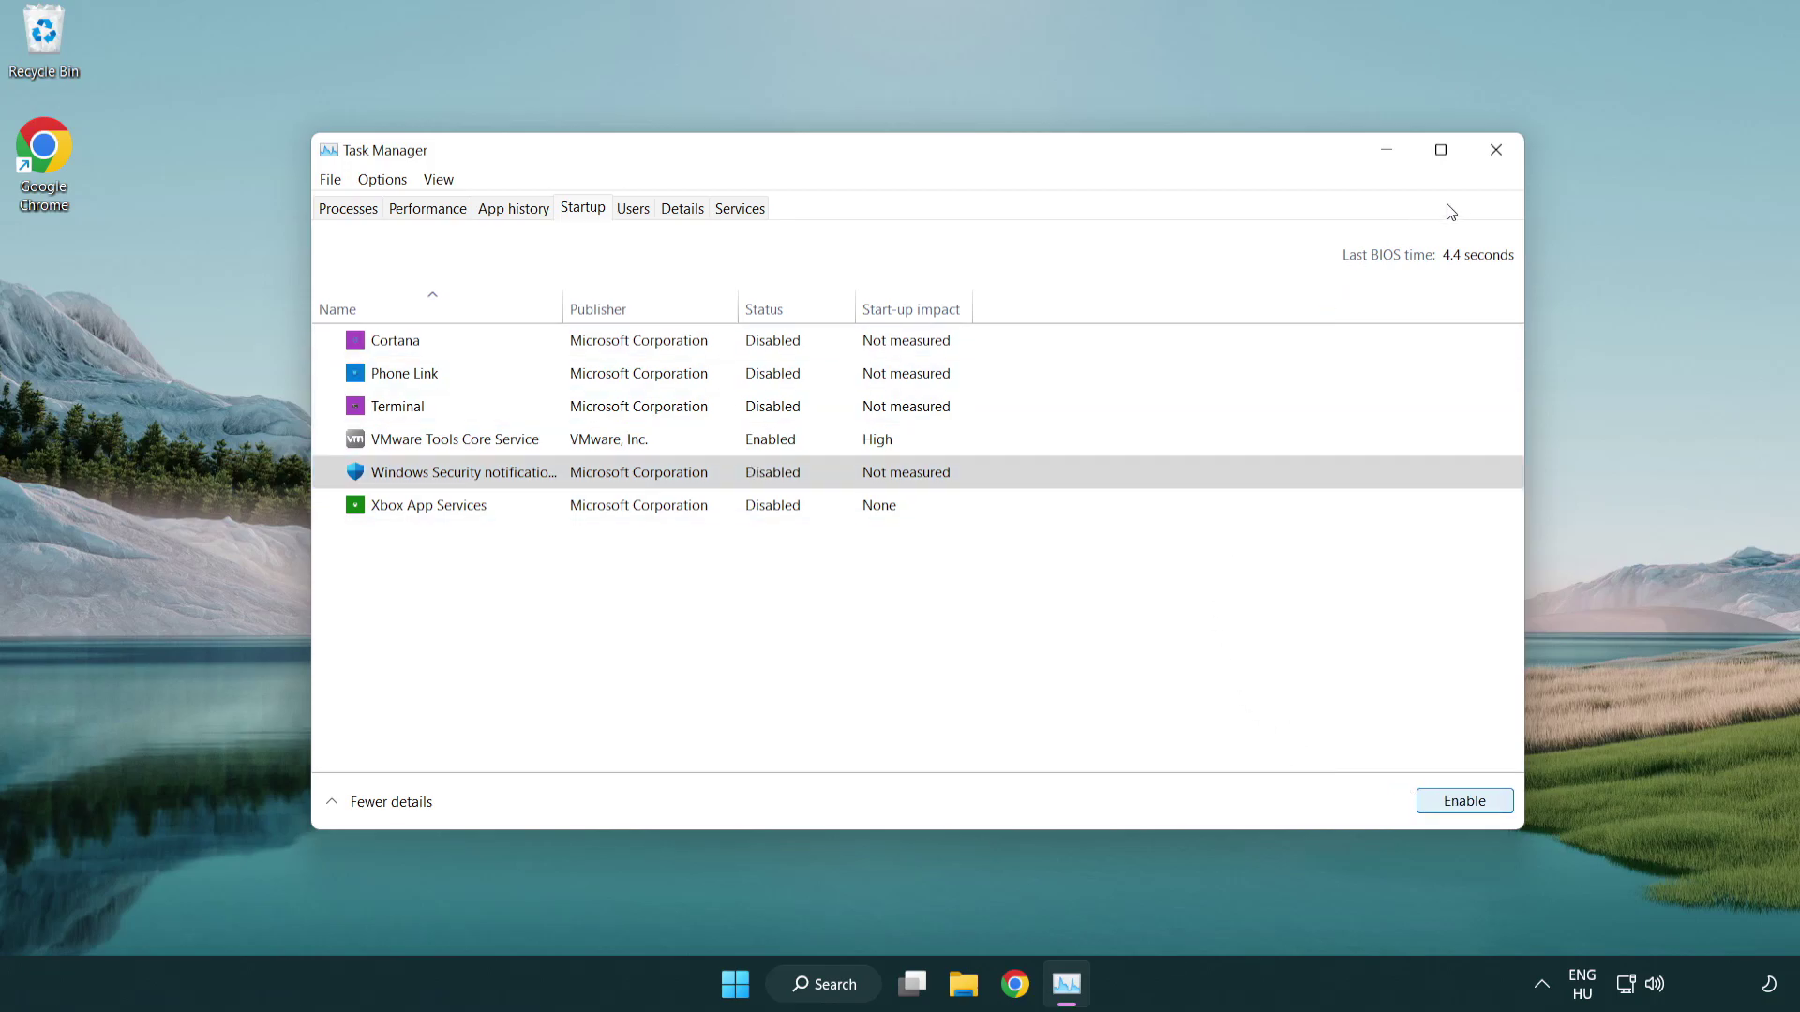
{"action": "left_click", "coordinate": [1498, 155]}
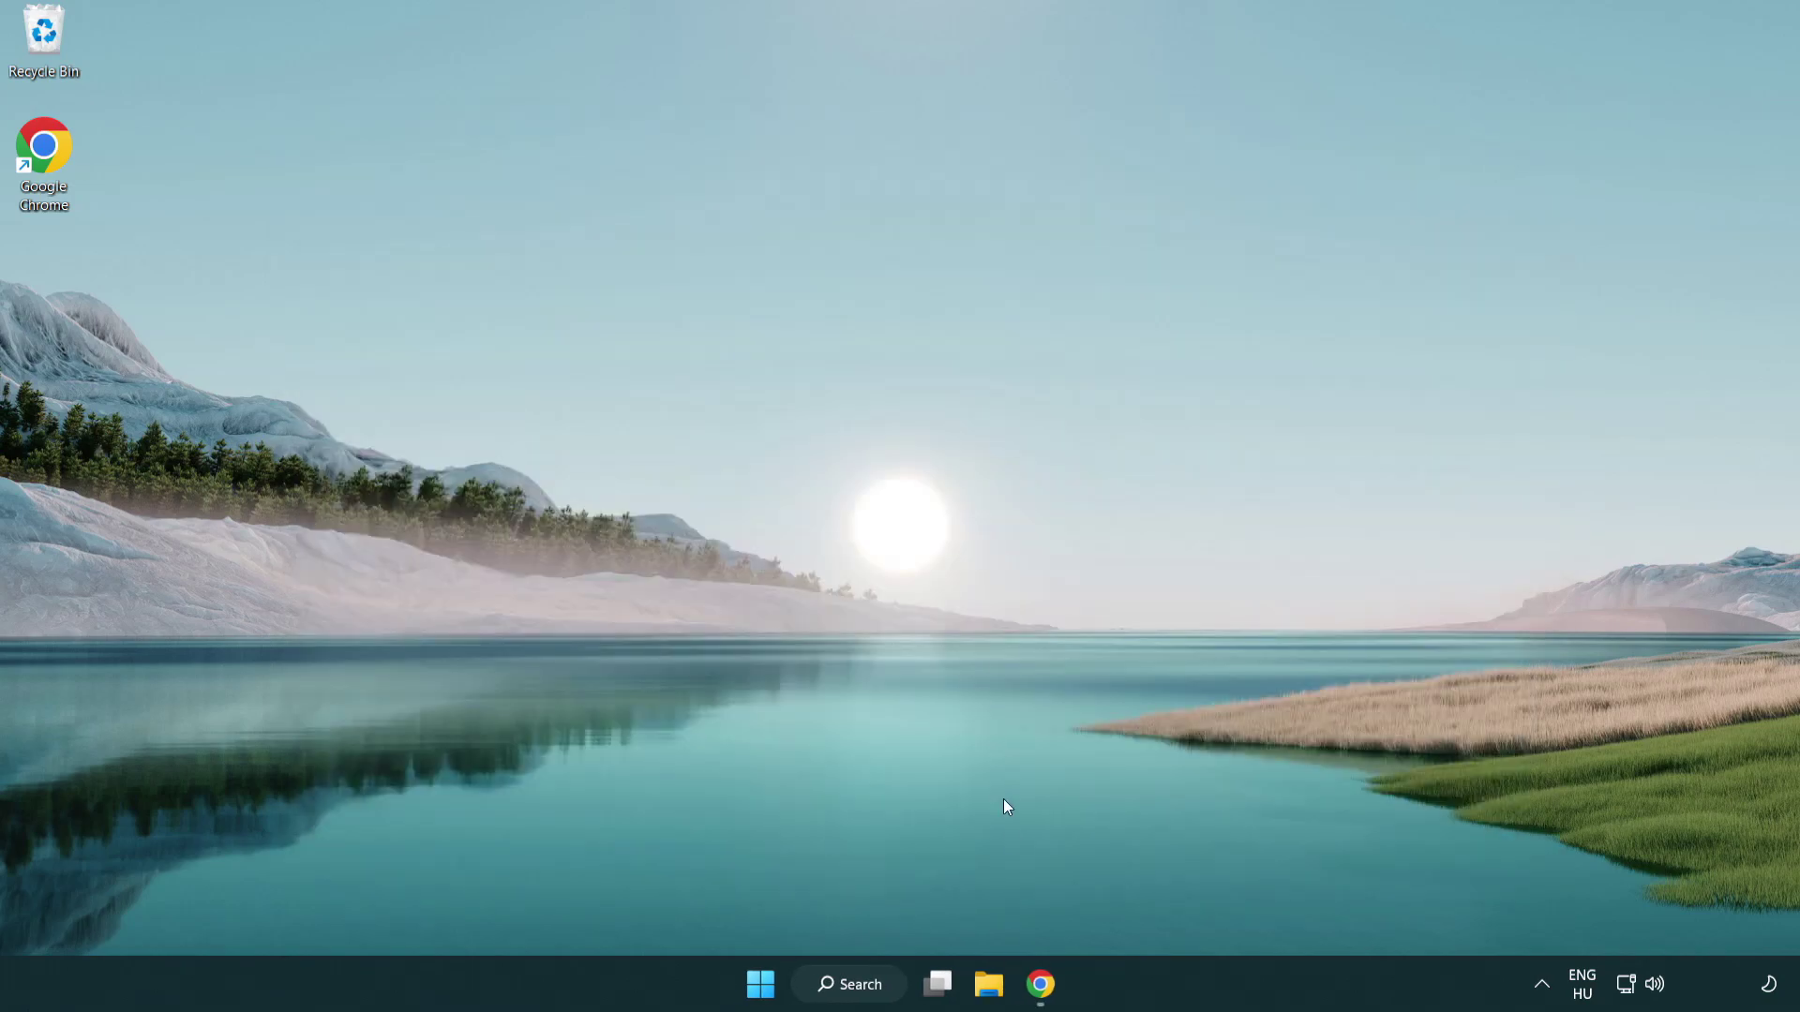
- Switch to Chrome, download the English DirectX End-User Runtime Web Installer and launch dxwebsetup.exe
{"action": "left_click", "coordinate": [1040, 984]}
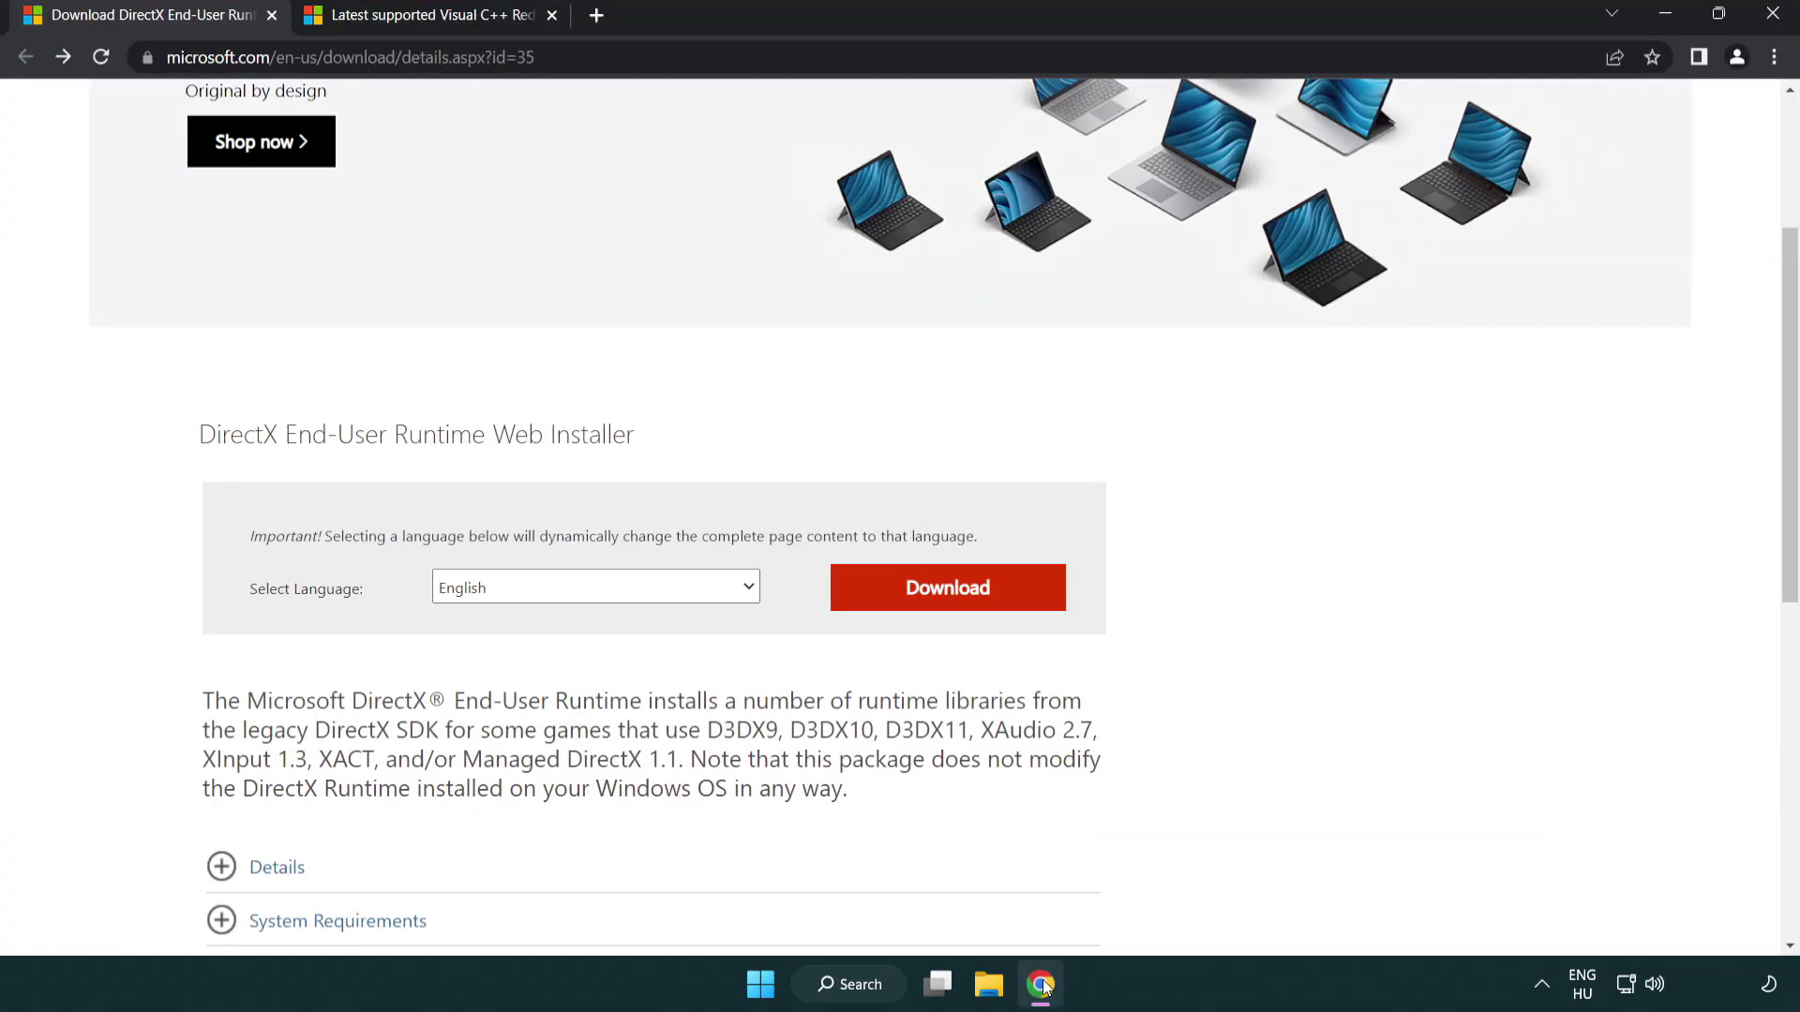
{"action": "scroll", "coordinate": [787, 850], "scroll_direction": "up", "scroll_amount": 3}
{"action": "left_click", "coordinate": [110, 38]}
{"action": "left_click", "coordinate": [1720, 403]}
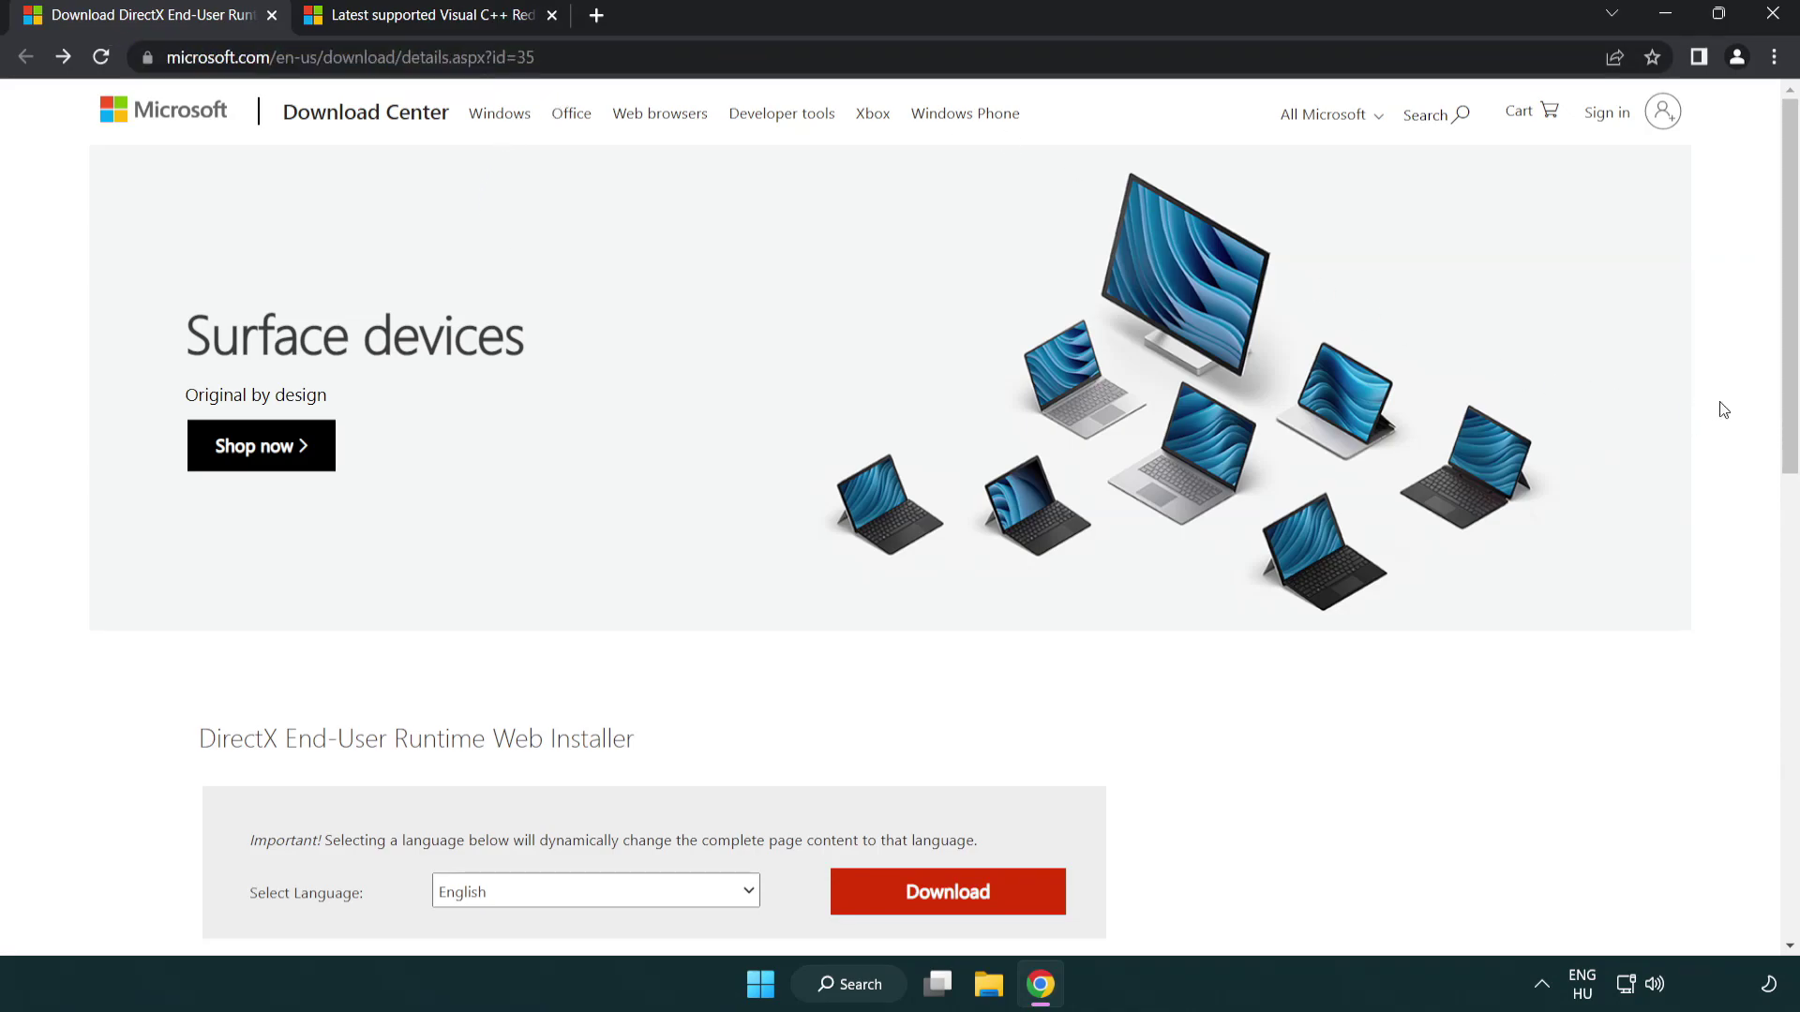
{"action": "scroll", "coordinate": [1464, 613], "scroll_direction": "down", "scroll_amount": 3}
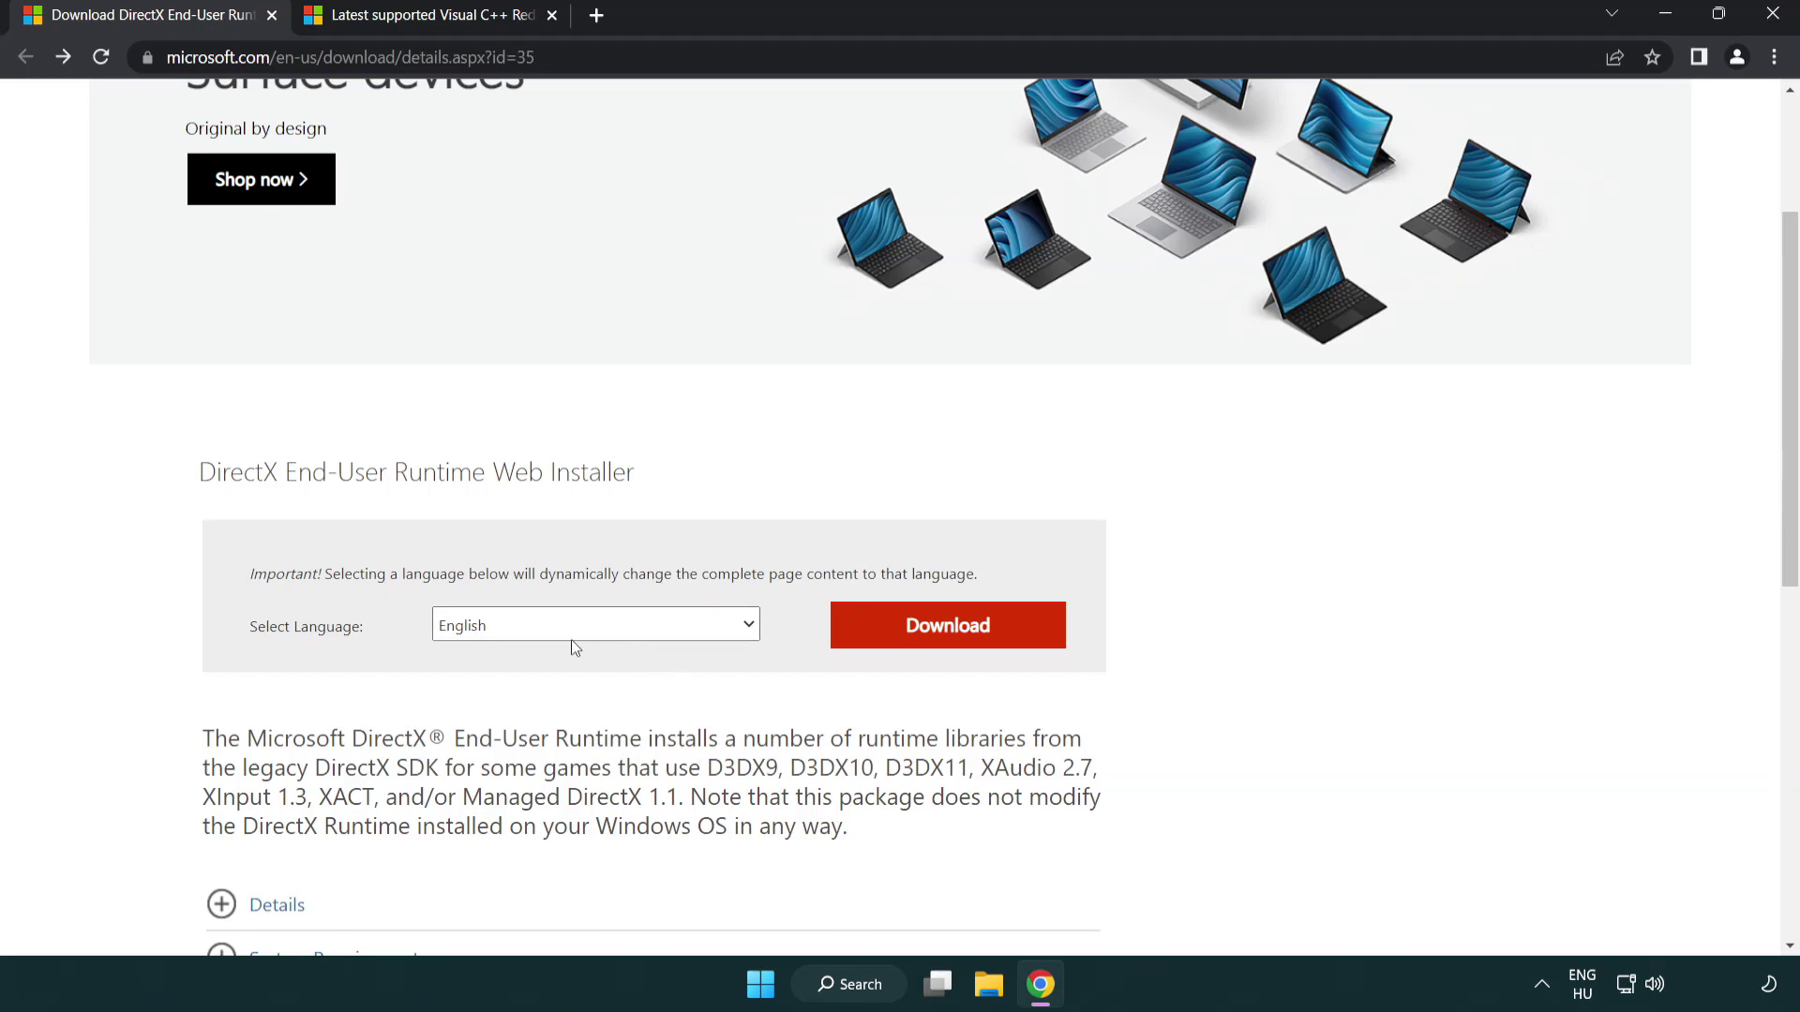
{"action": "left_click", "coordinate": [955, 645]}
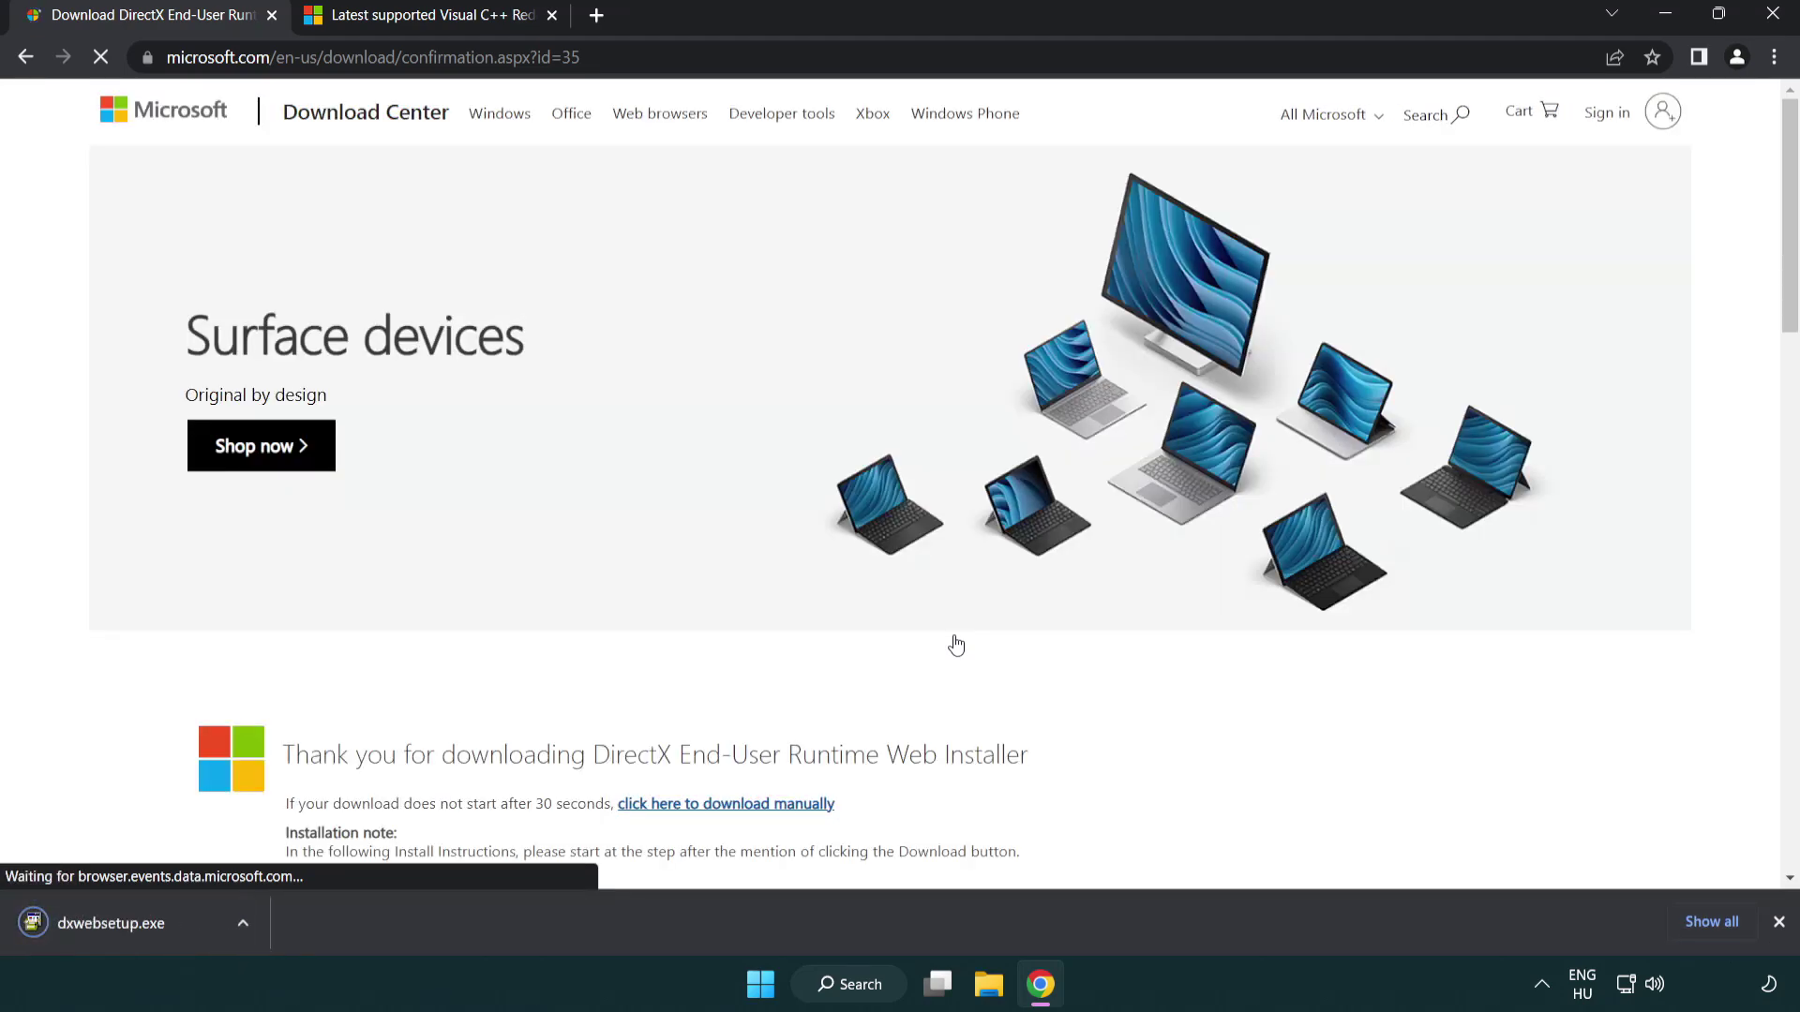
{"action": "left_click", "coordinate": [117, 927]}
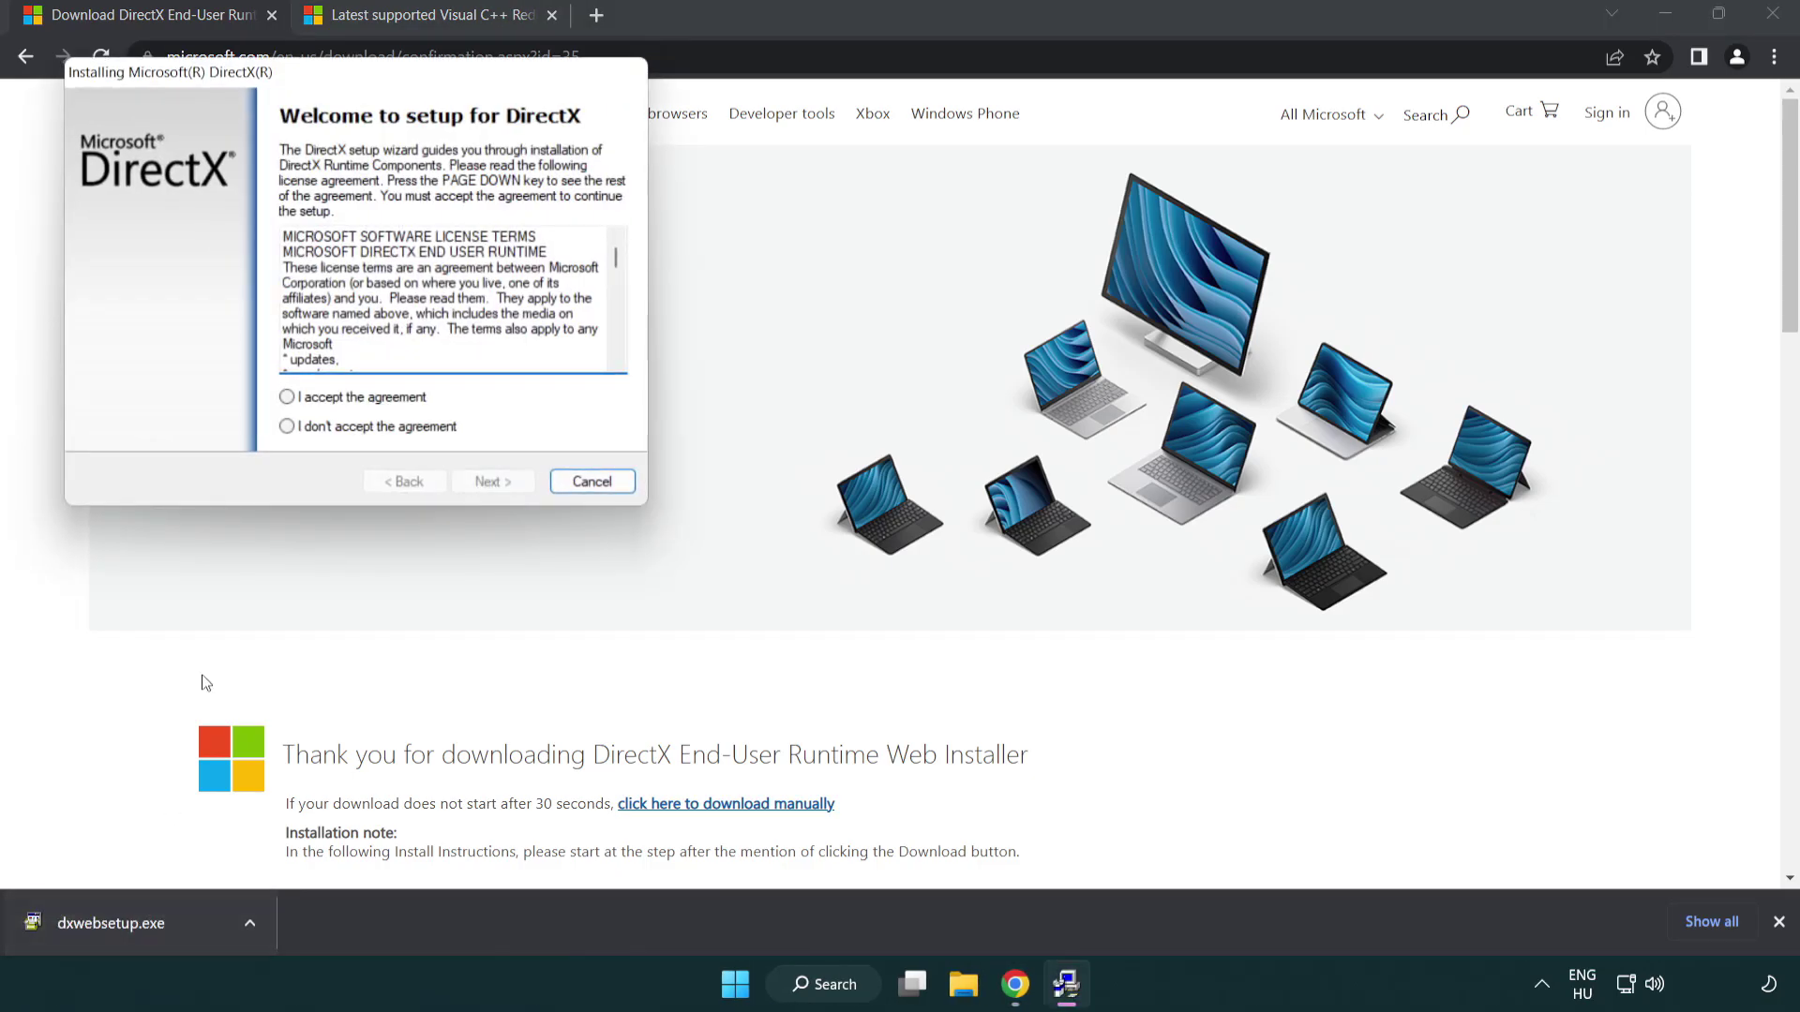
- Complete the DirectX setup, accepting the agreement and declining the Bing Bar, and close the DirectX download page
{"action": "left_click_drag", "start_coordinate": [269, 75], "coordinate": [791, 280]}
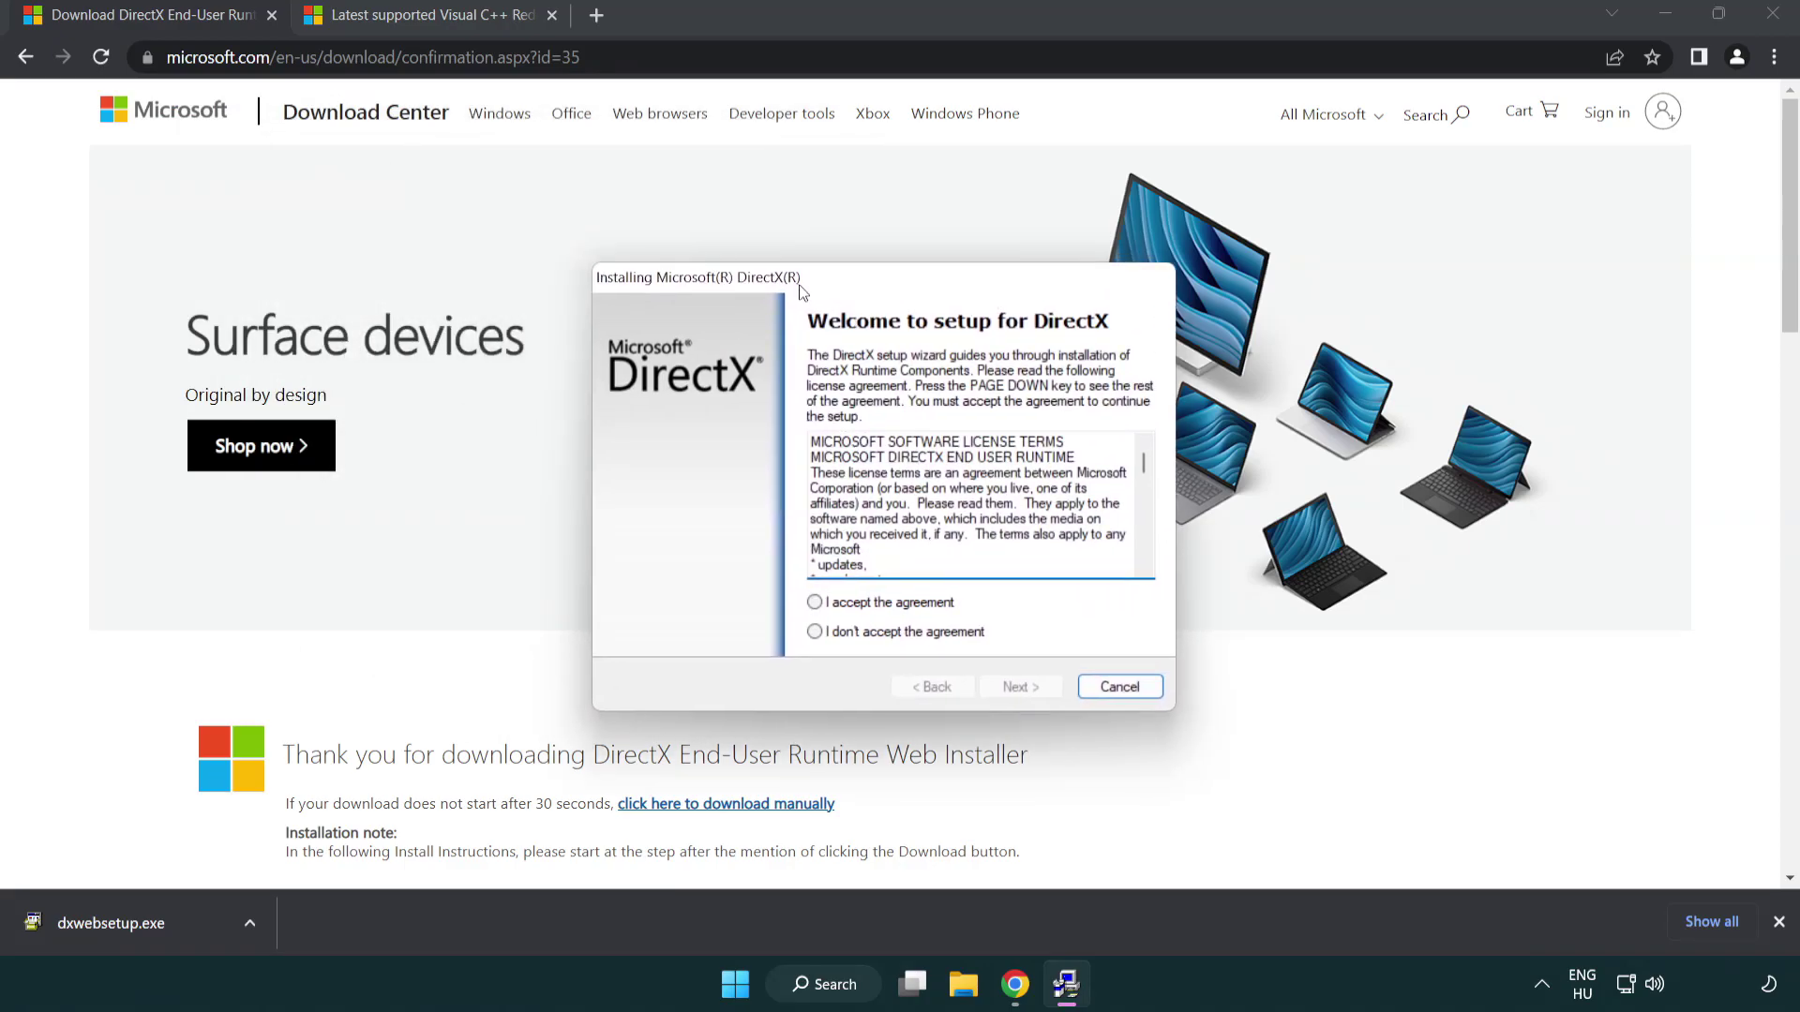
{"action": "left_click_drag", "start_coordinate": [1134, 458], "coordinate": [1129, 555]}
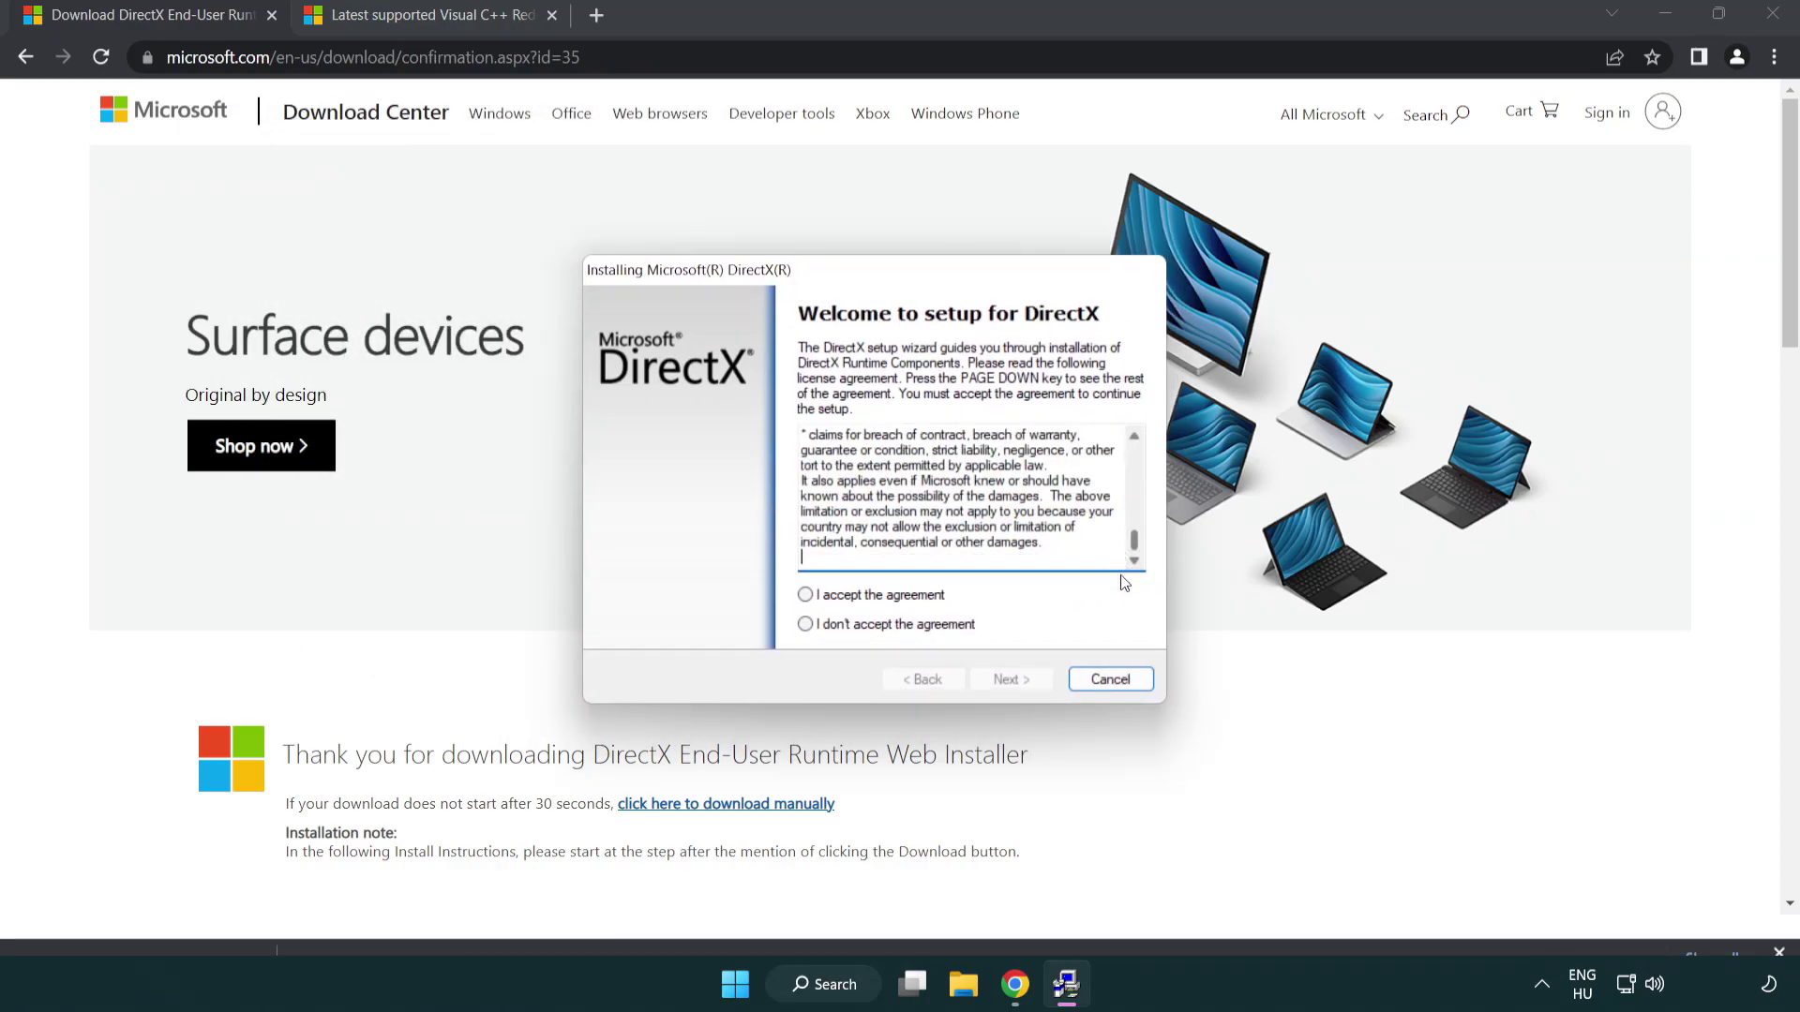
{"action": "left_click", "coordinate": [805, 598]}
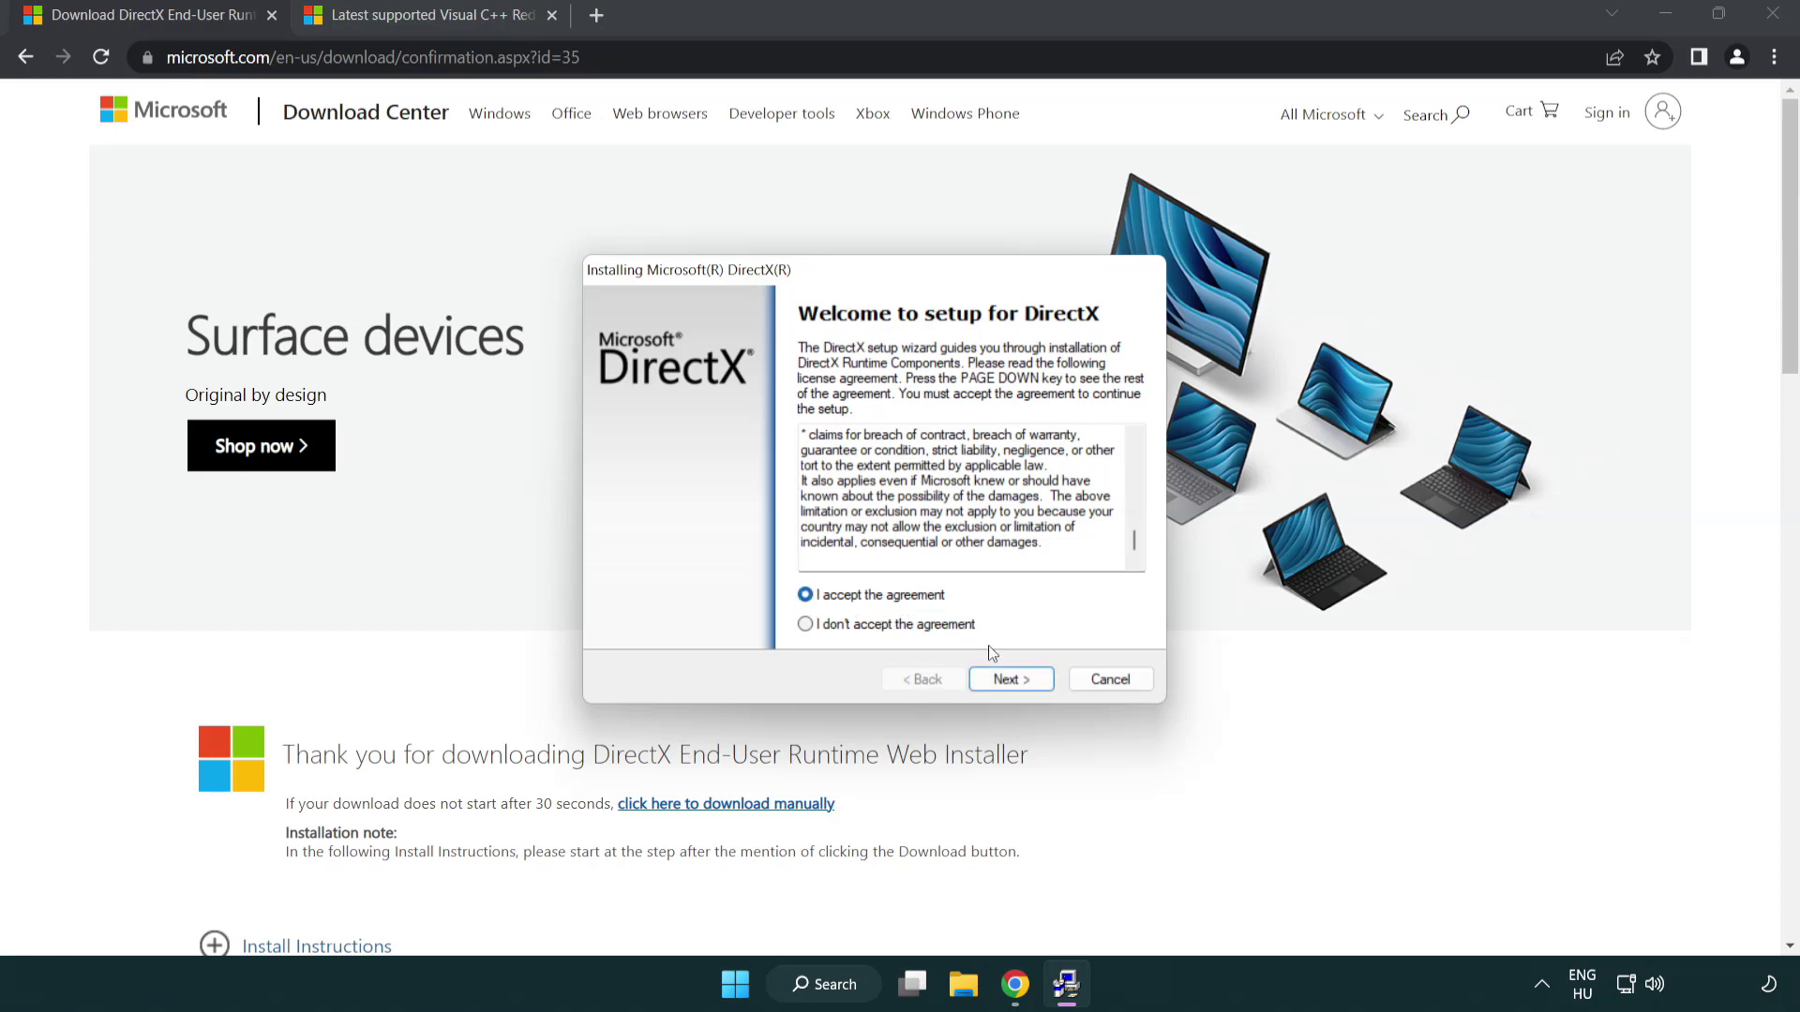
{"action": "left_click", "coordinate": [1012, 681]}
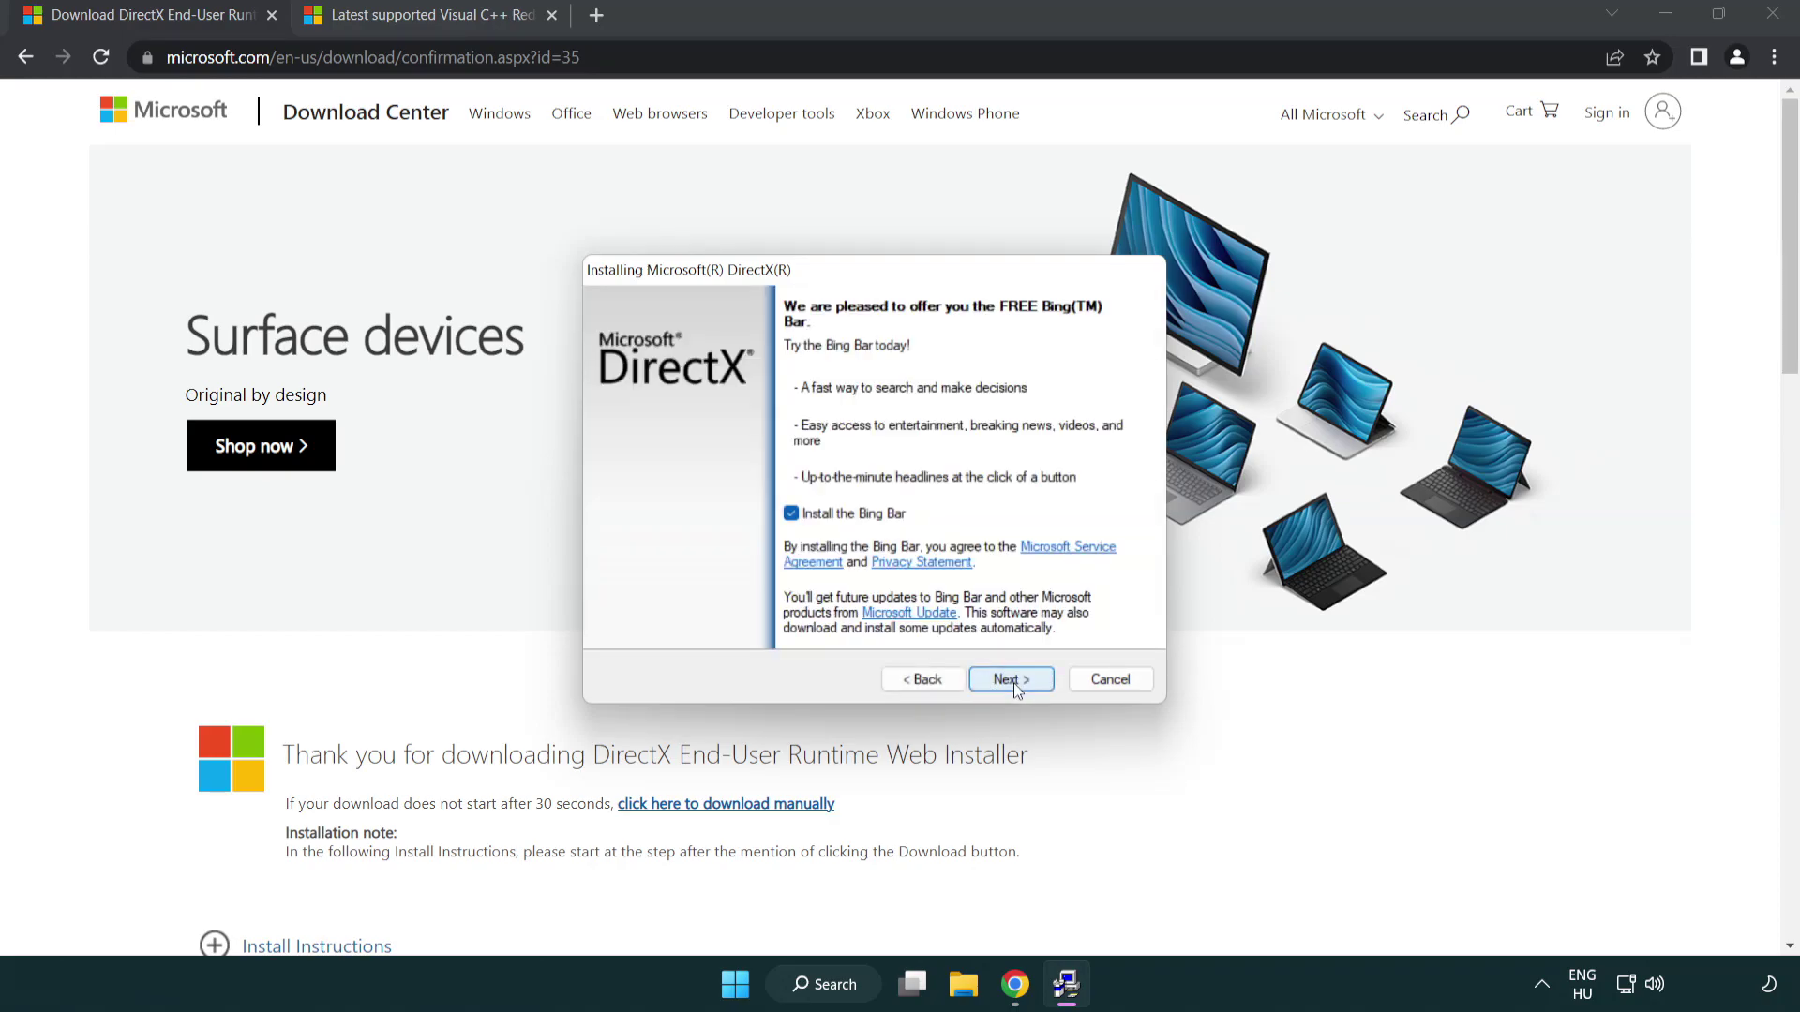
{"action": "left_click", "coordinate": [793, 517]}
{"action": "left_click", "coordinate": [1021, 685]}
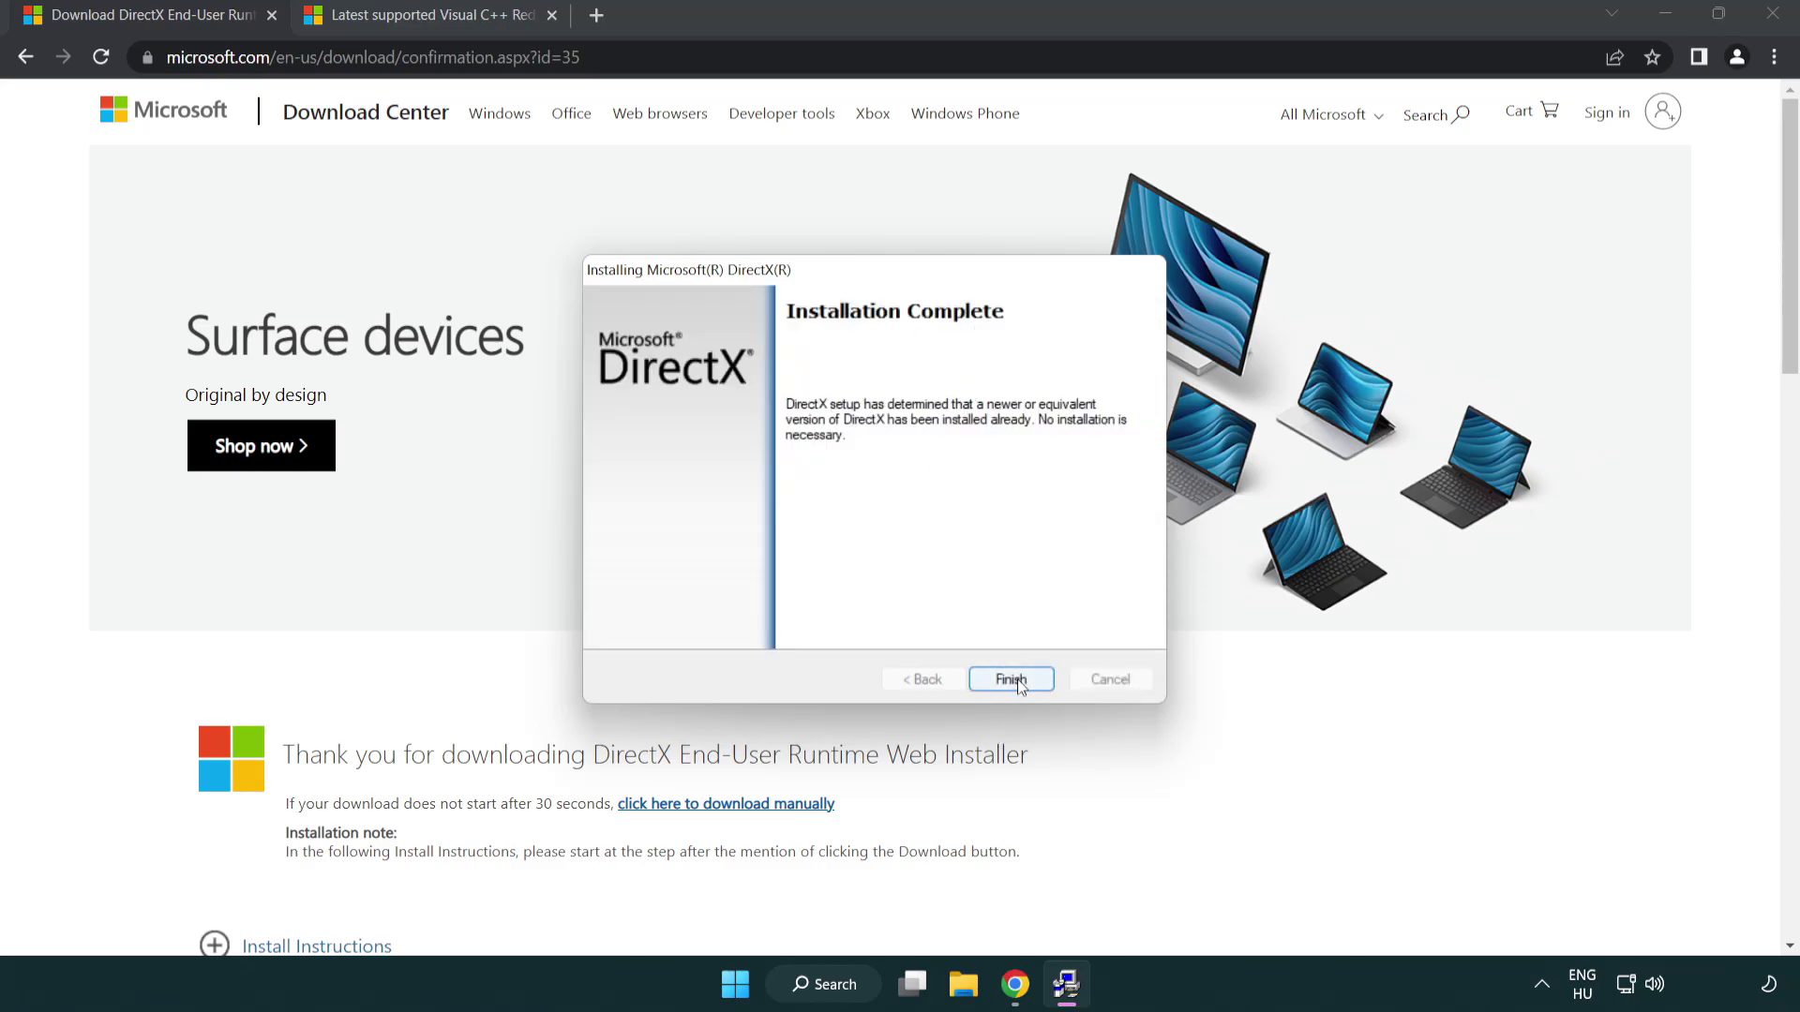
{"action": "left_click", "coordinate": [1013, 676]}
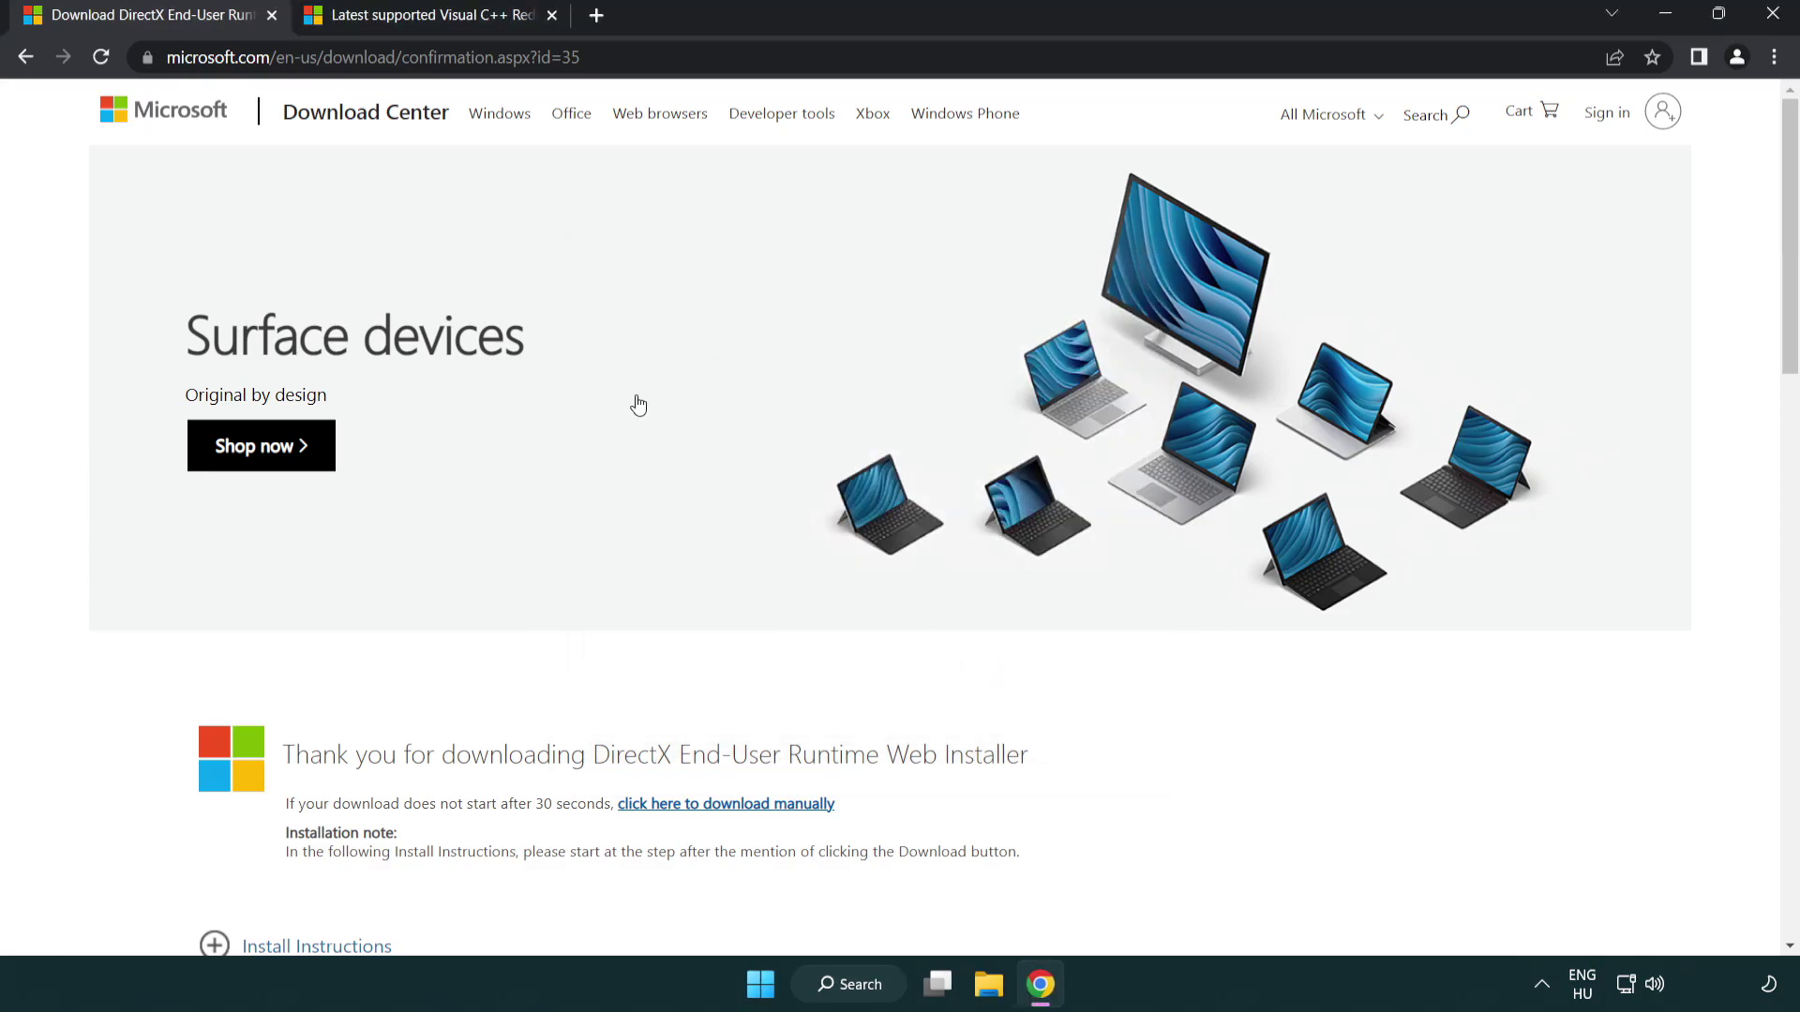
{"action": "left_click", "coordinate": [272, 16]}
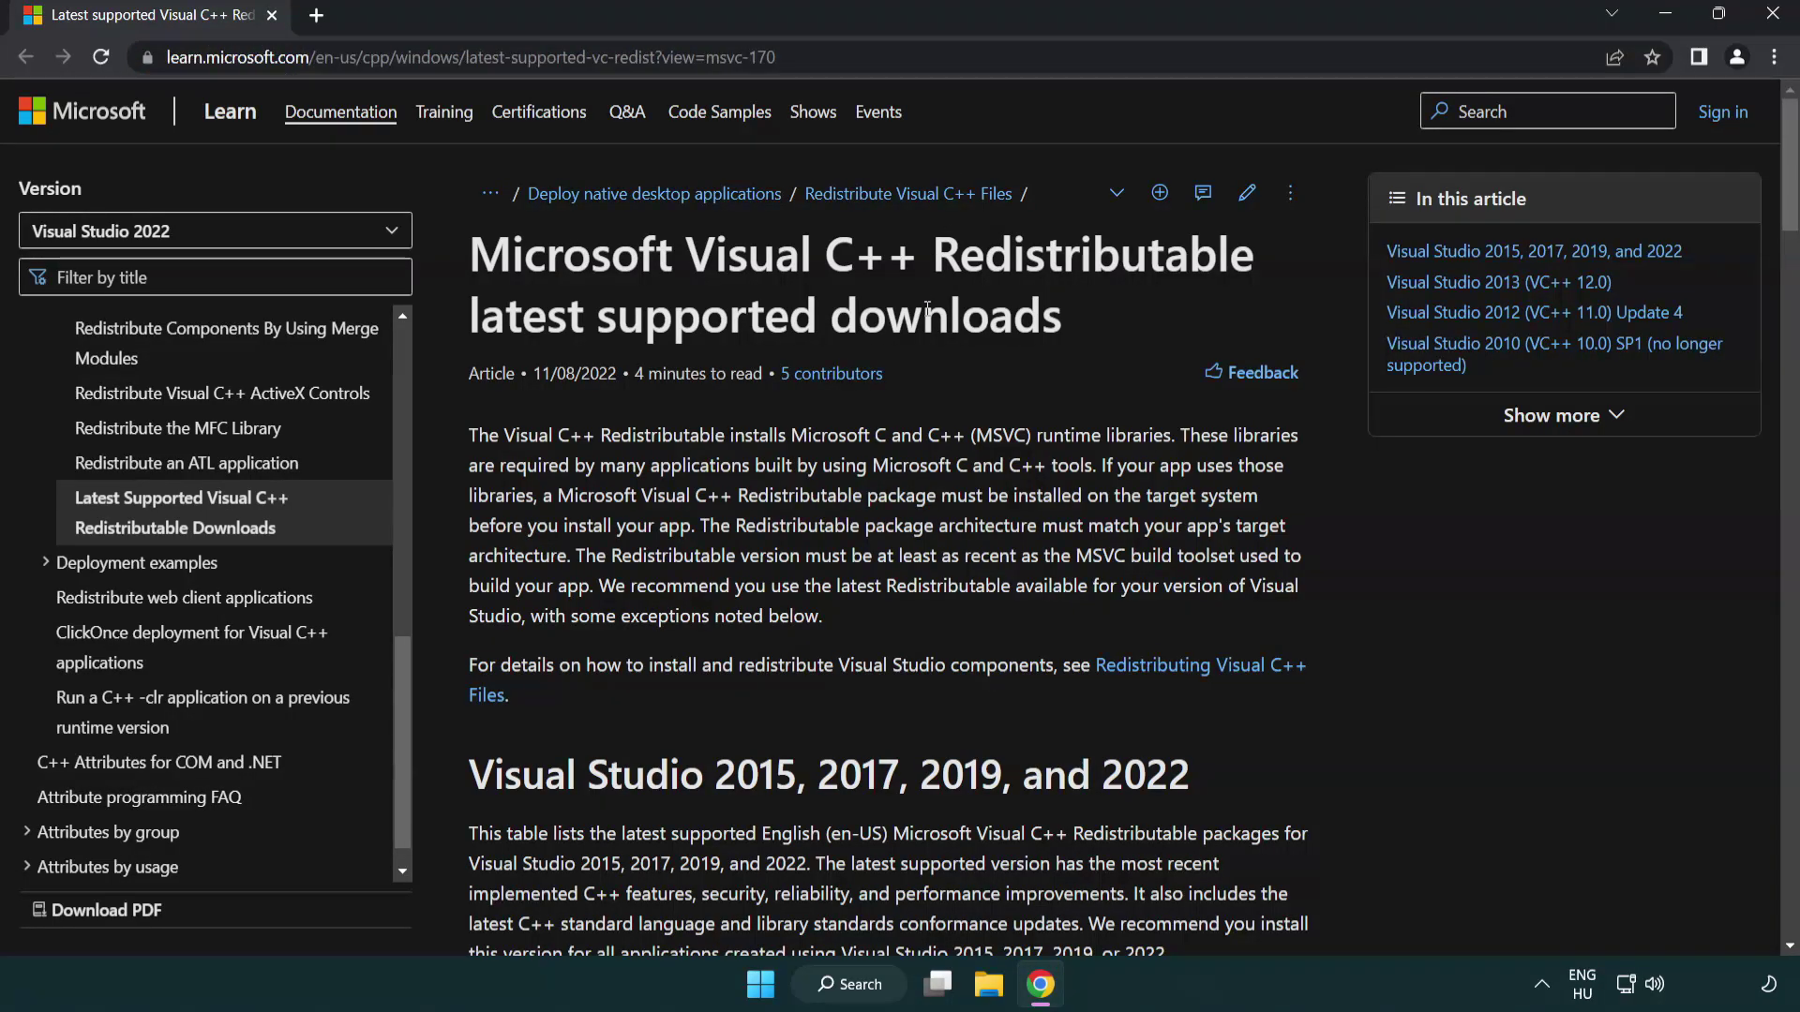
- Download the ARM64, X86 and X64 Visual C++ Redistributable packages for Visual Studio 2015, 2017, 2019 and 2022
{"action": "scroll", "coordinate": [926, 307], "scroll_direction": "down", "scroll_amount": 6}
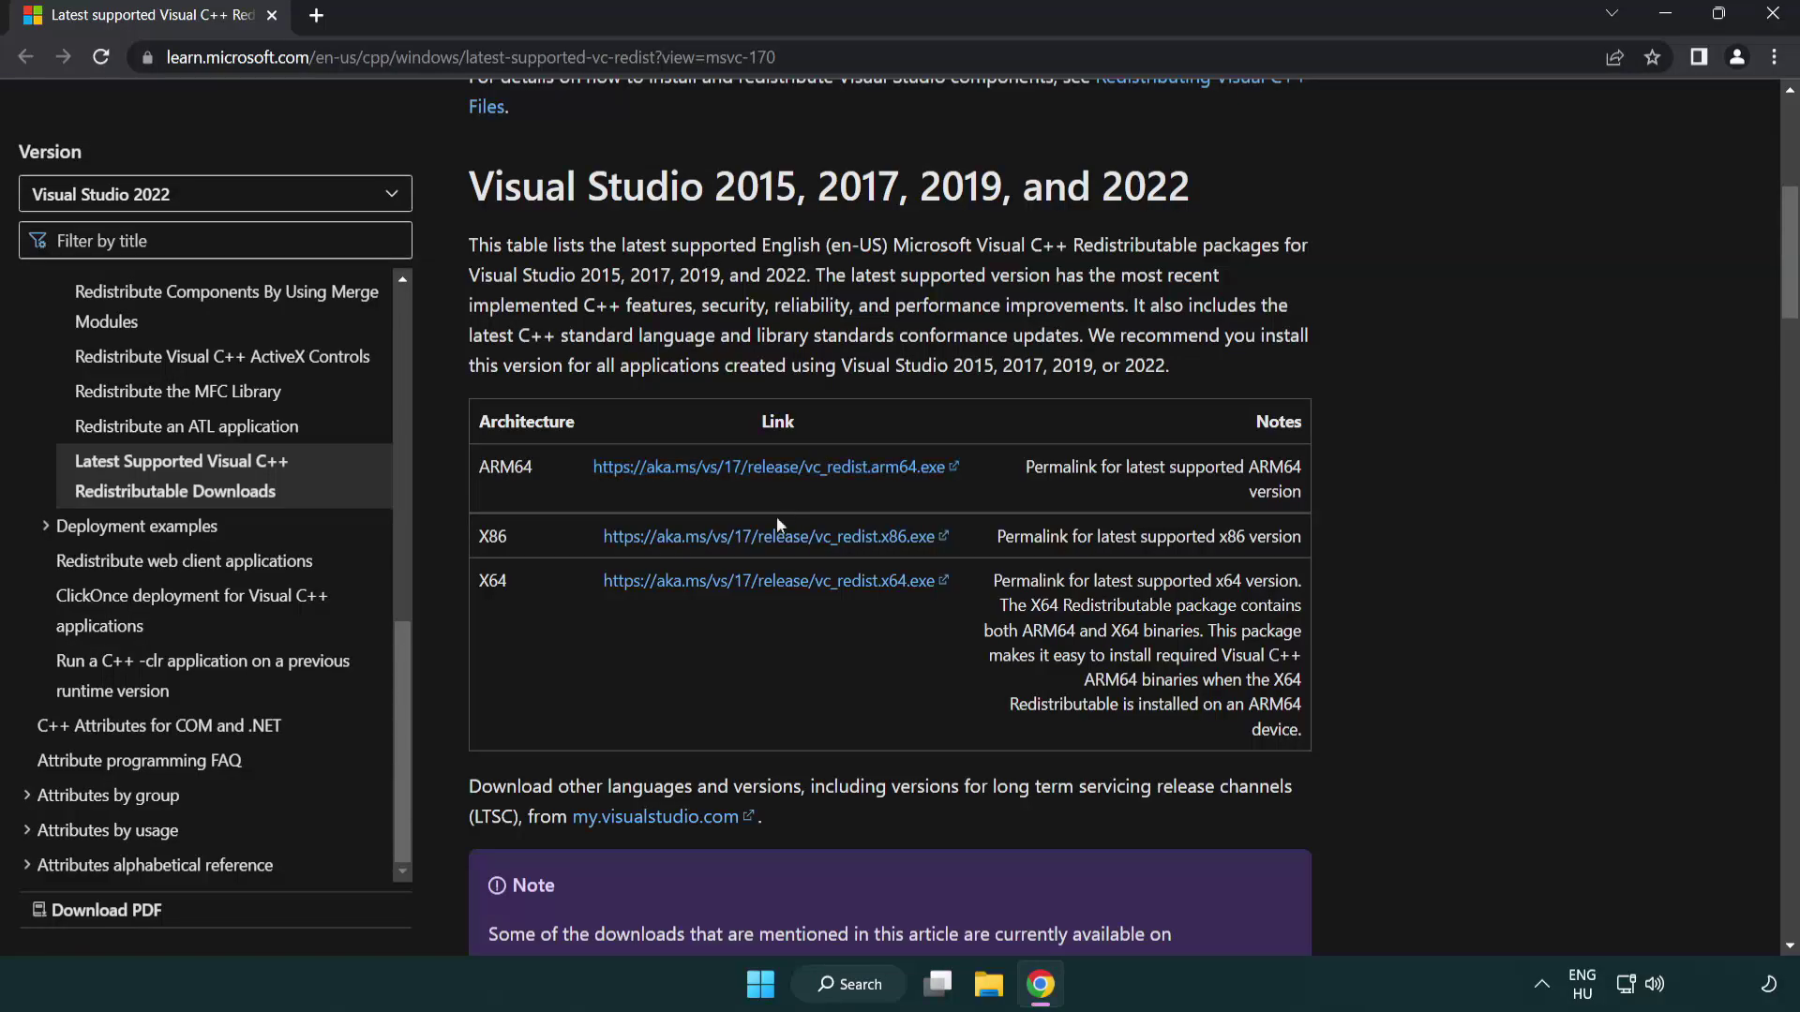
{"action": "left_click", "coordinate": [844, 467]}
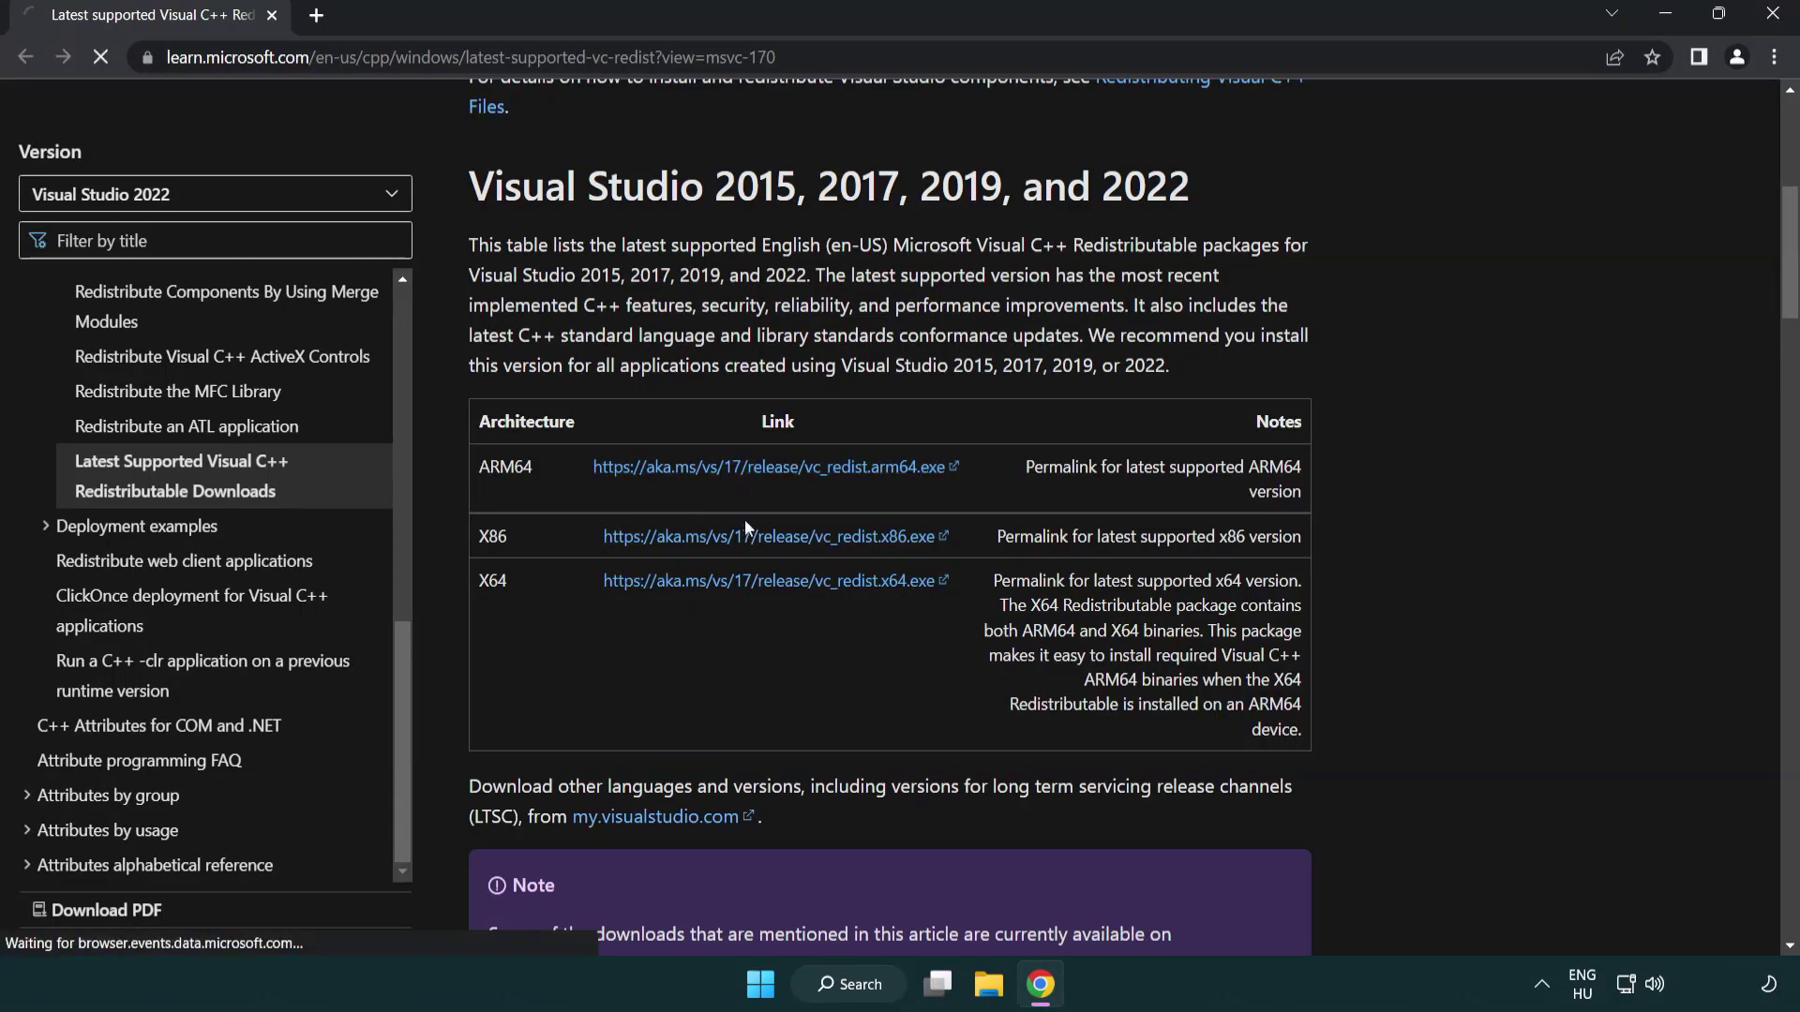
{"action": "left_click", "coordinate": [744, 539]}
{"action": "left_click", "coordinate": [754, 581]}
- Try to install VC_redist.arm64.exe, agreeing to its license terms, and close the installer
{"action": "left_click", "coordinate": [688, 936]}
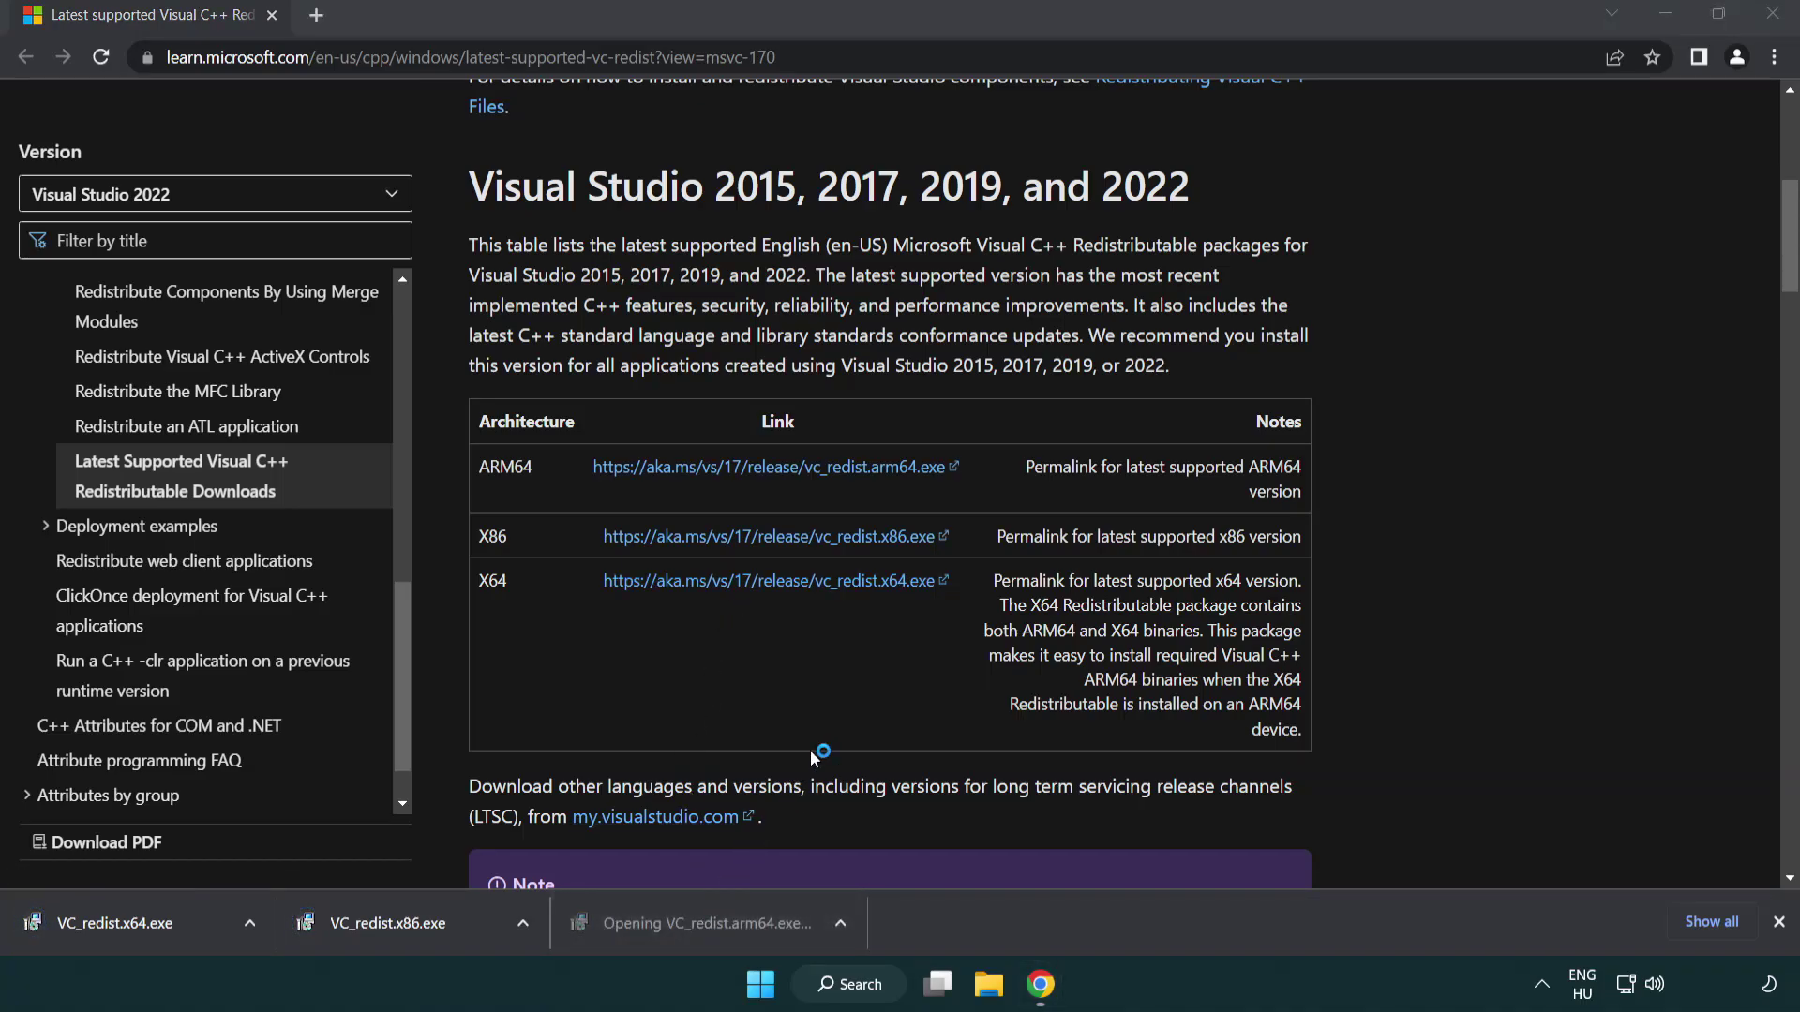
{"action": "left_click_drag", "start_coordinate": [1157, 465], "coordinate": [1169, 543]}
{"action": "left_click", "coordinate": [643, 586]}
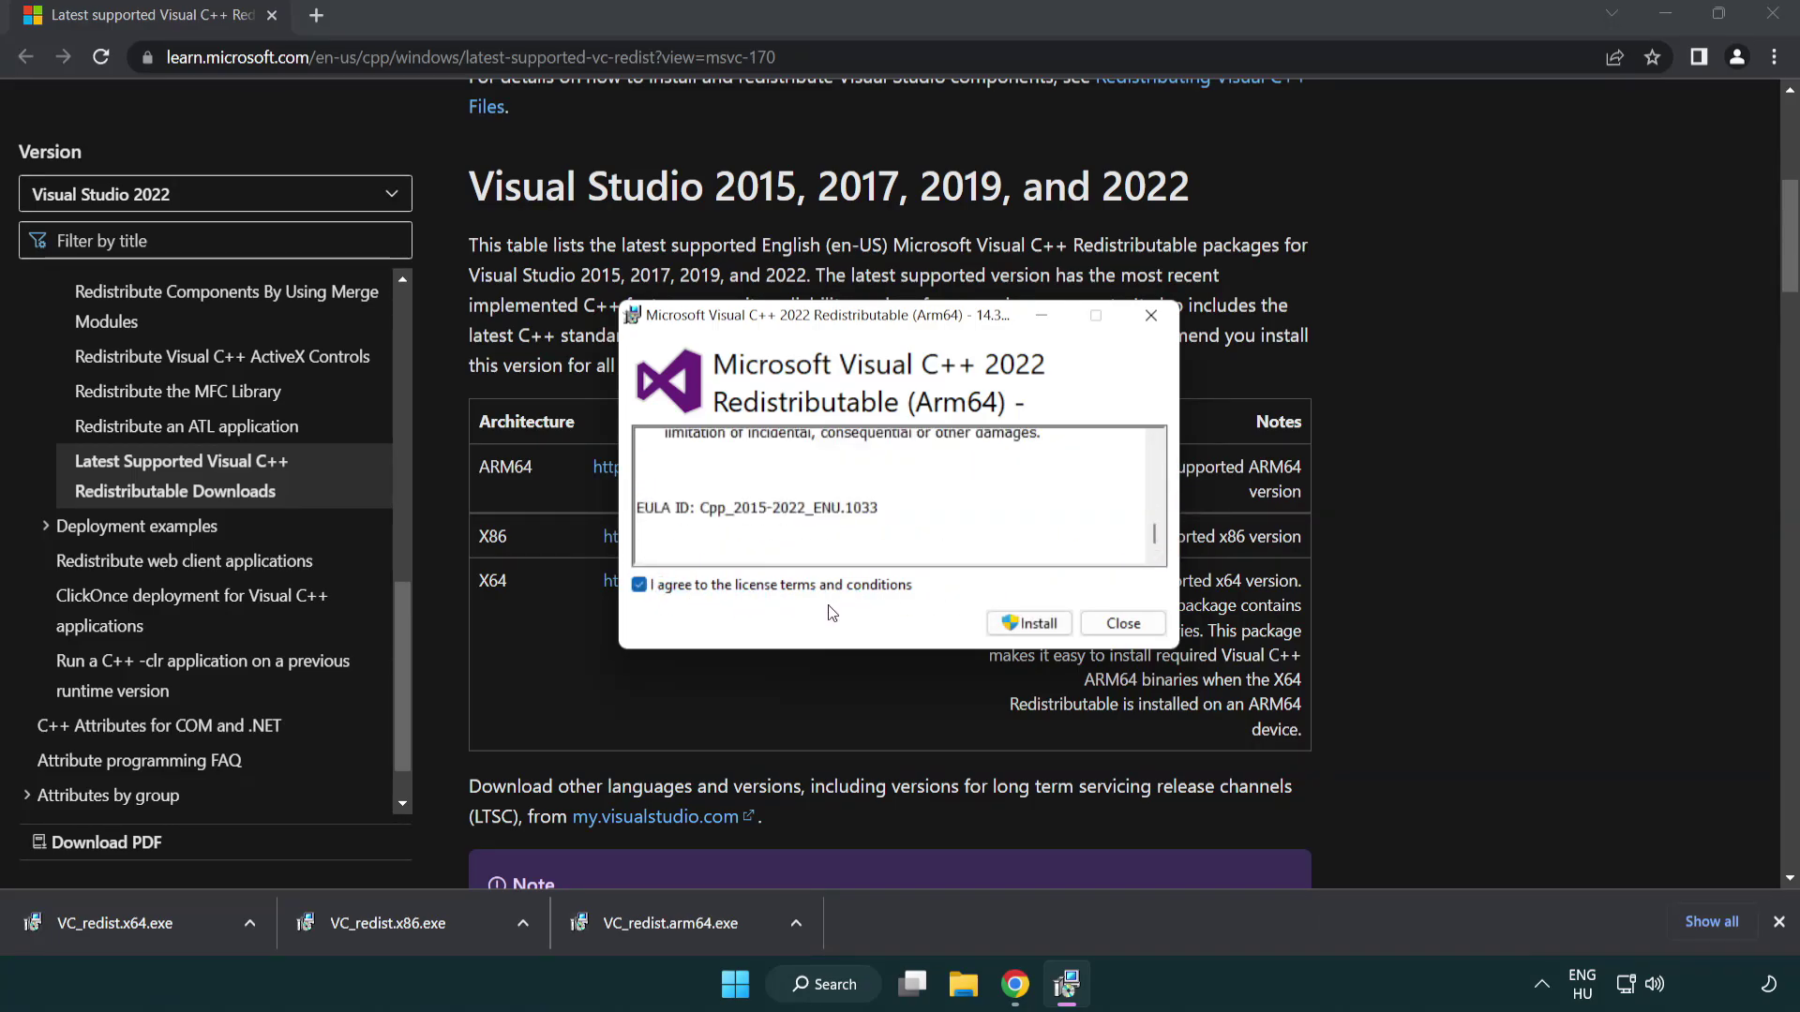
{"action": "left_click", "coordinate": [1003, 622]}
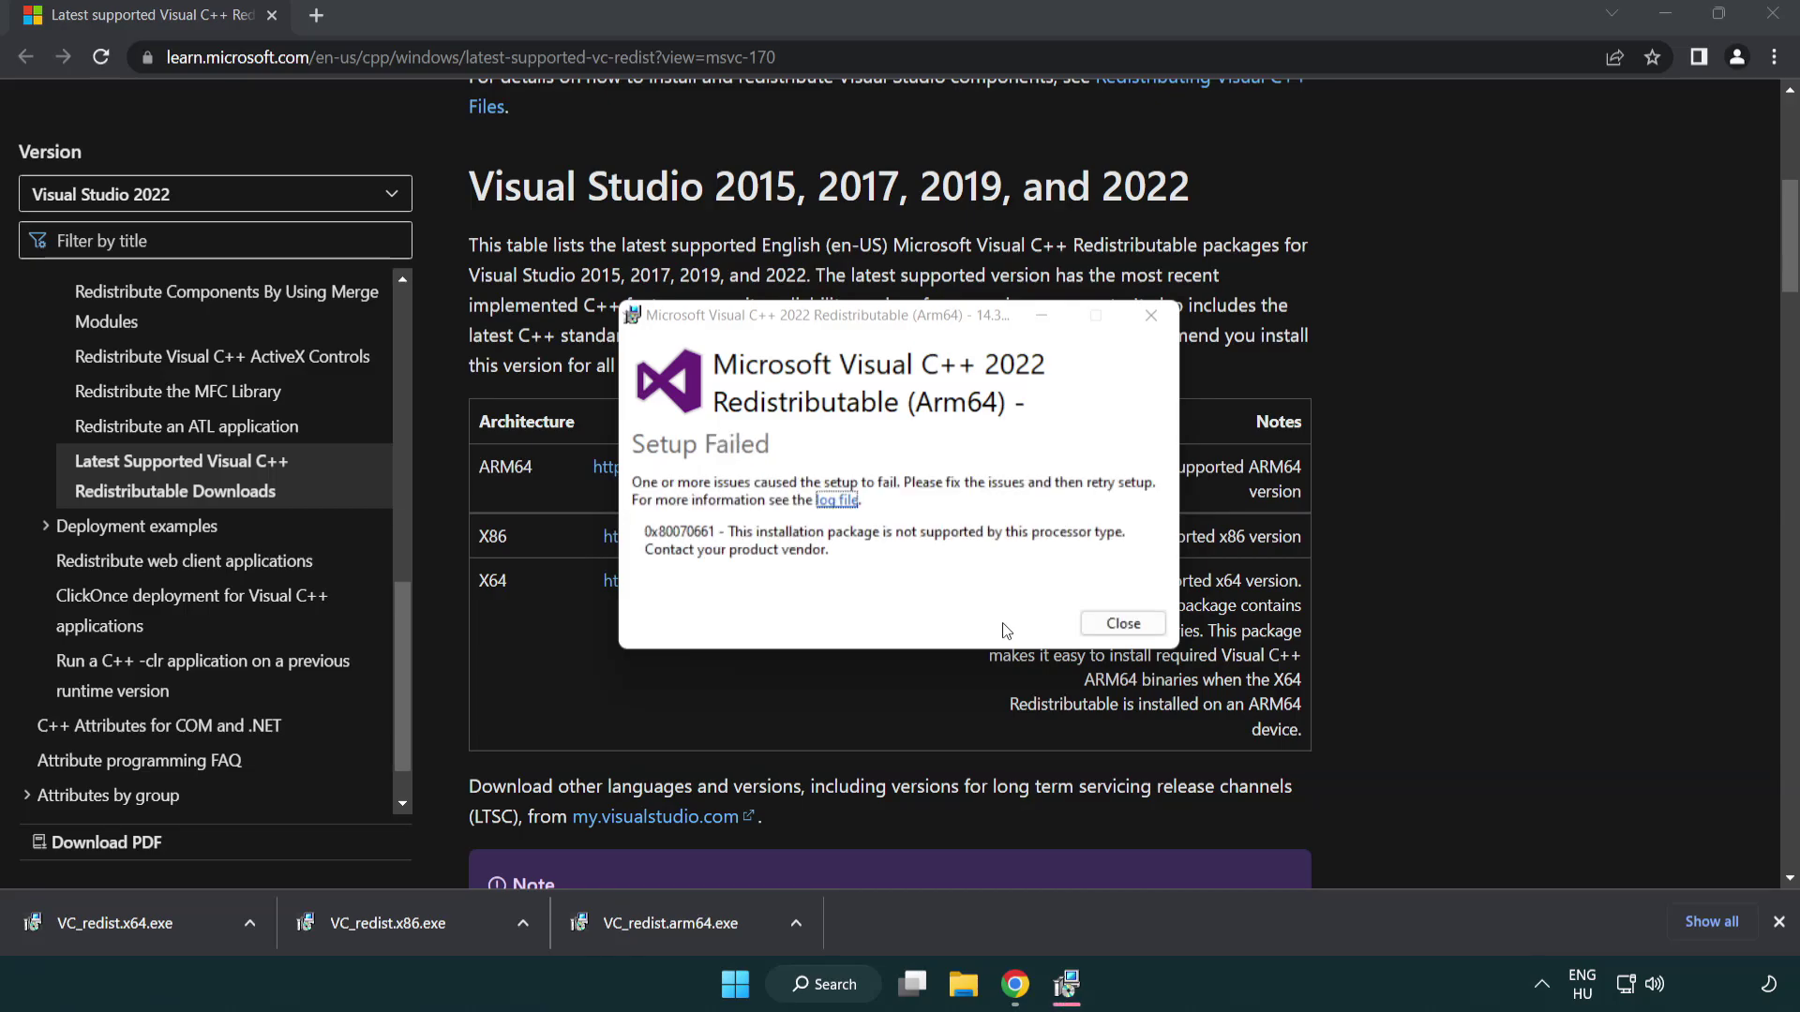
{"action": "left_click", "coordinate": [1123, 624]}
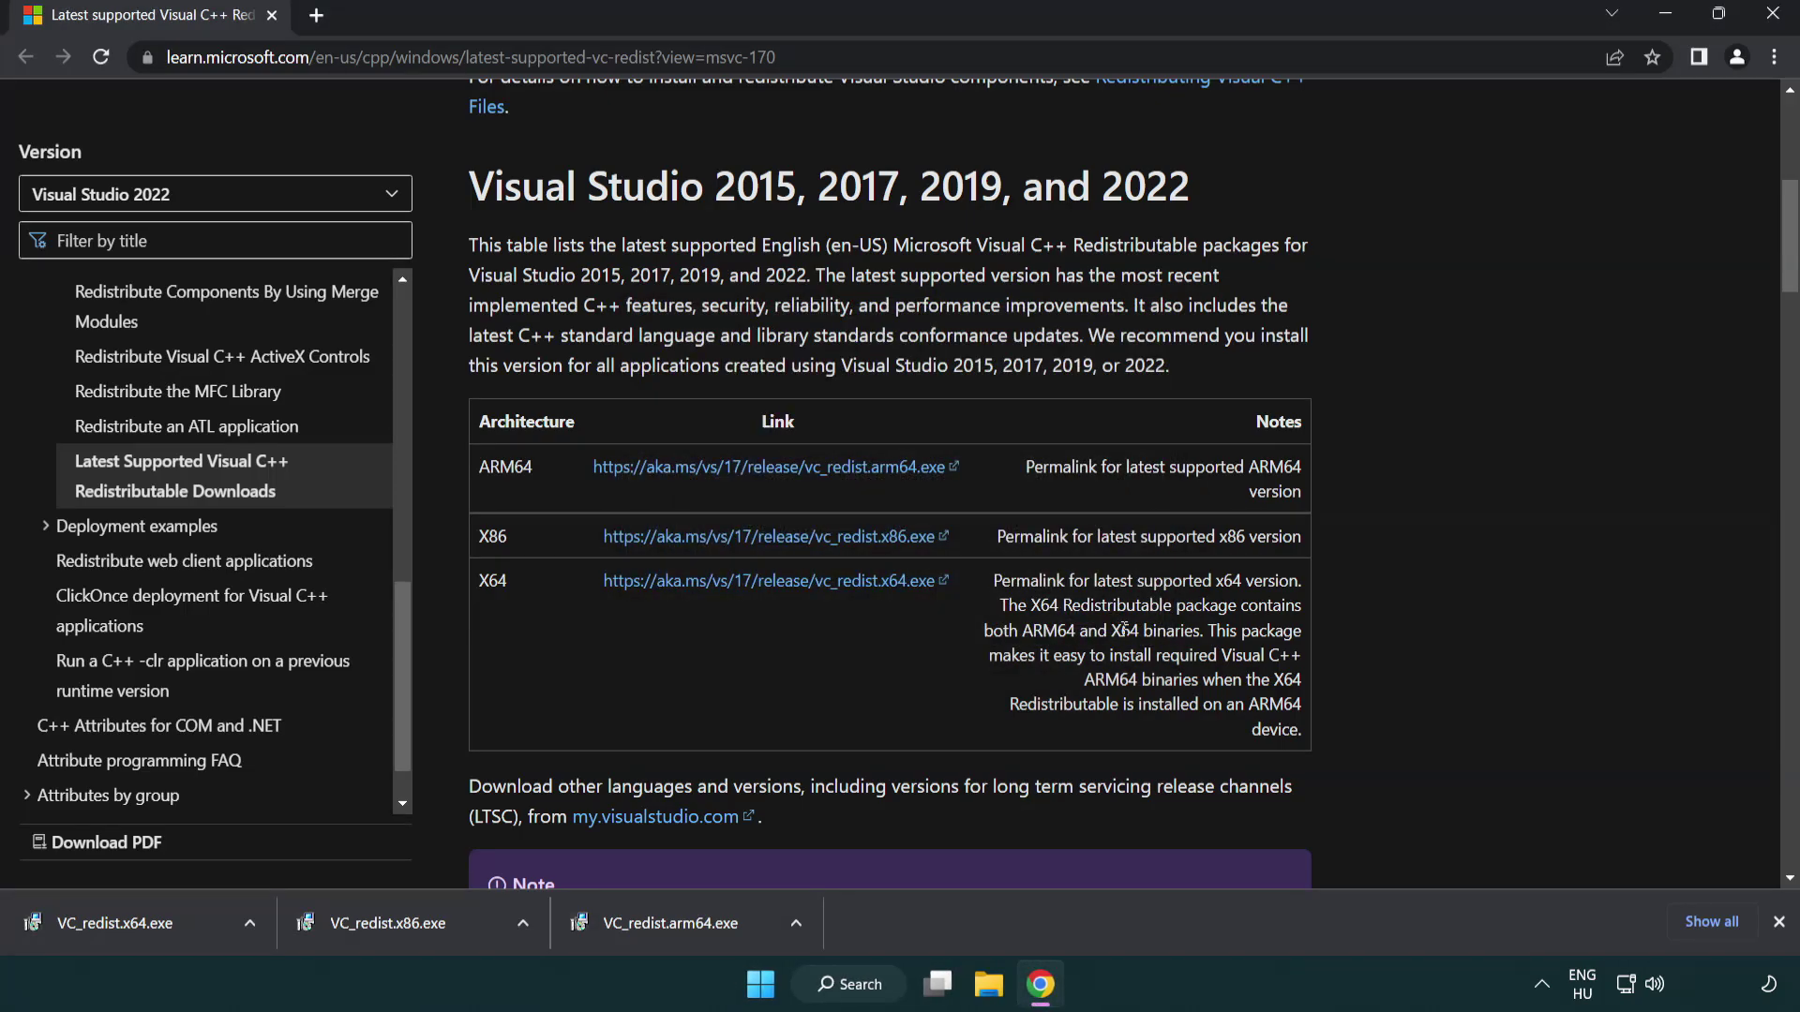
- Install VC_redist.x86.exe and VC_redist.x64.exe without restarting the computer, and close the browser
{"action": "left_click", "coordinate": [402, 933]}
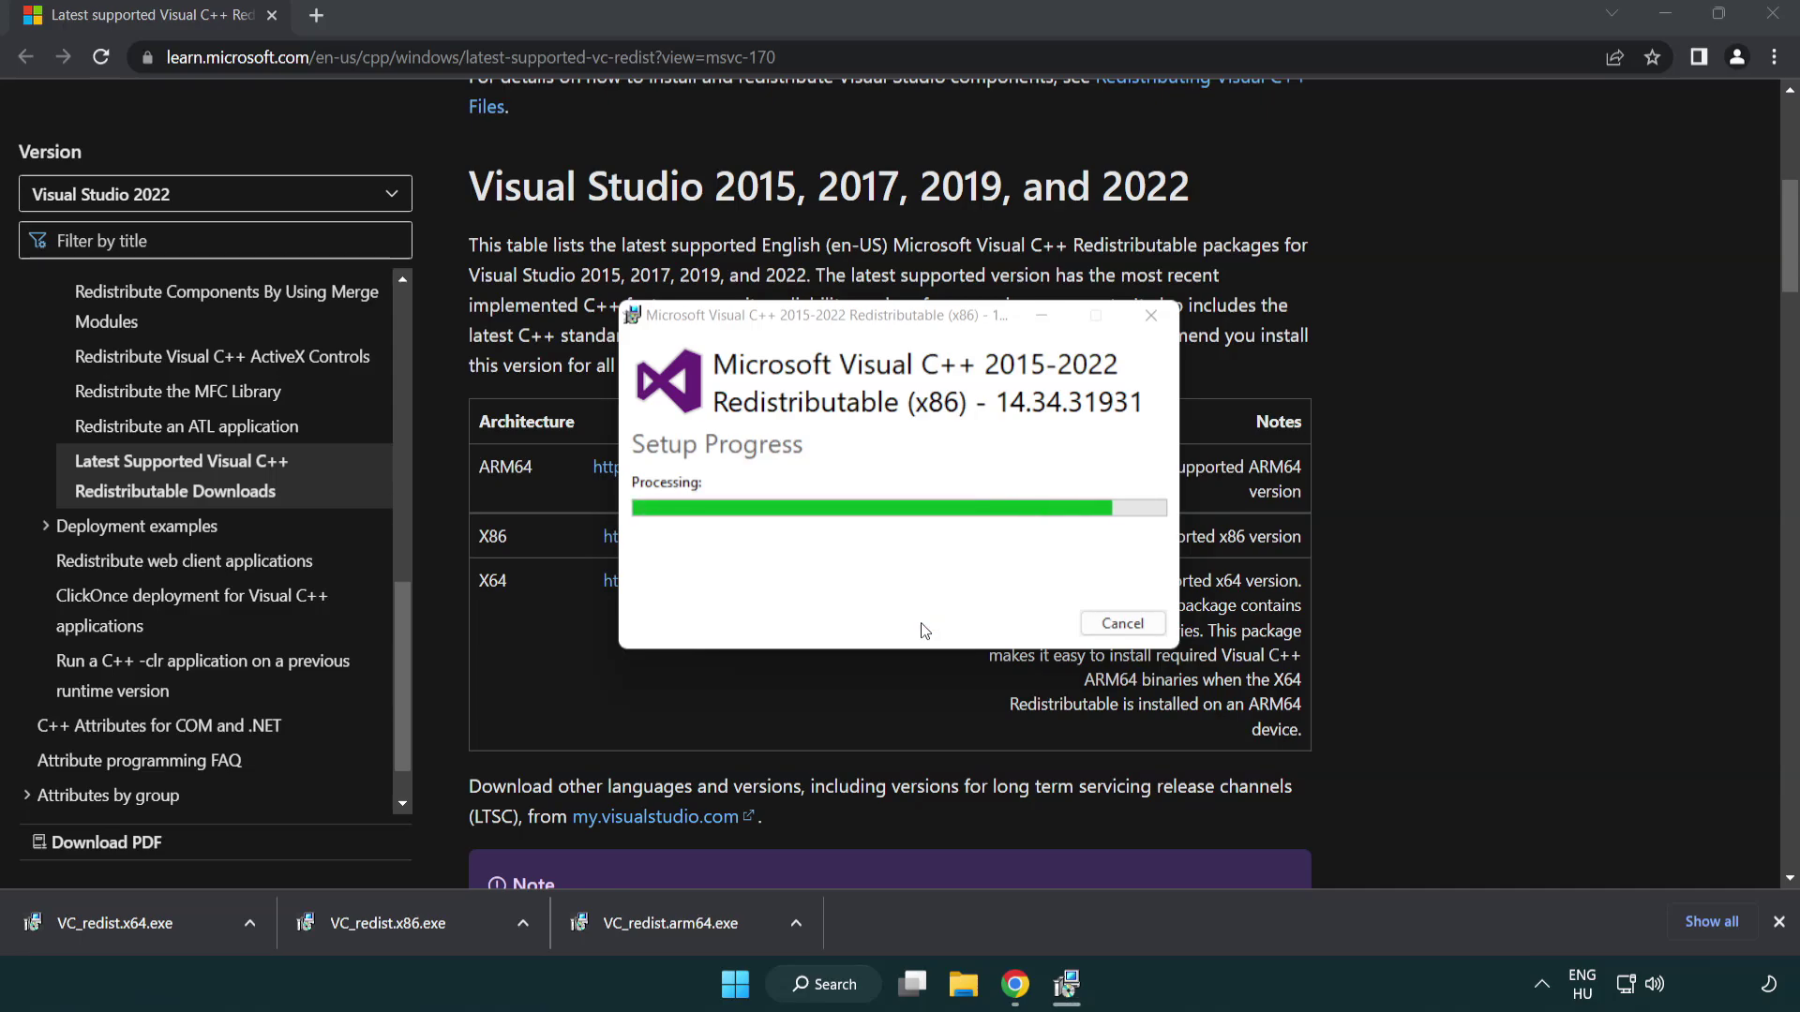
{"action": "left_click", "coordinate": [1125, 623]}
{"action": "left_click", "coordinate": [135, 920]}
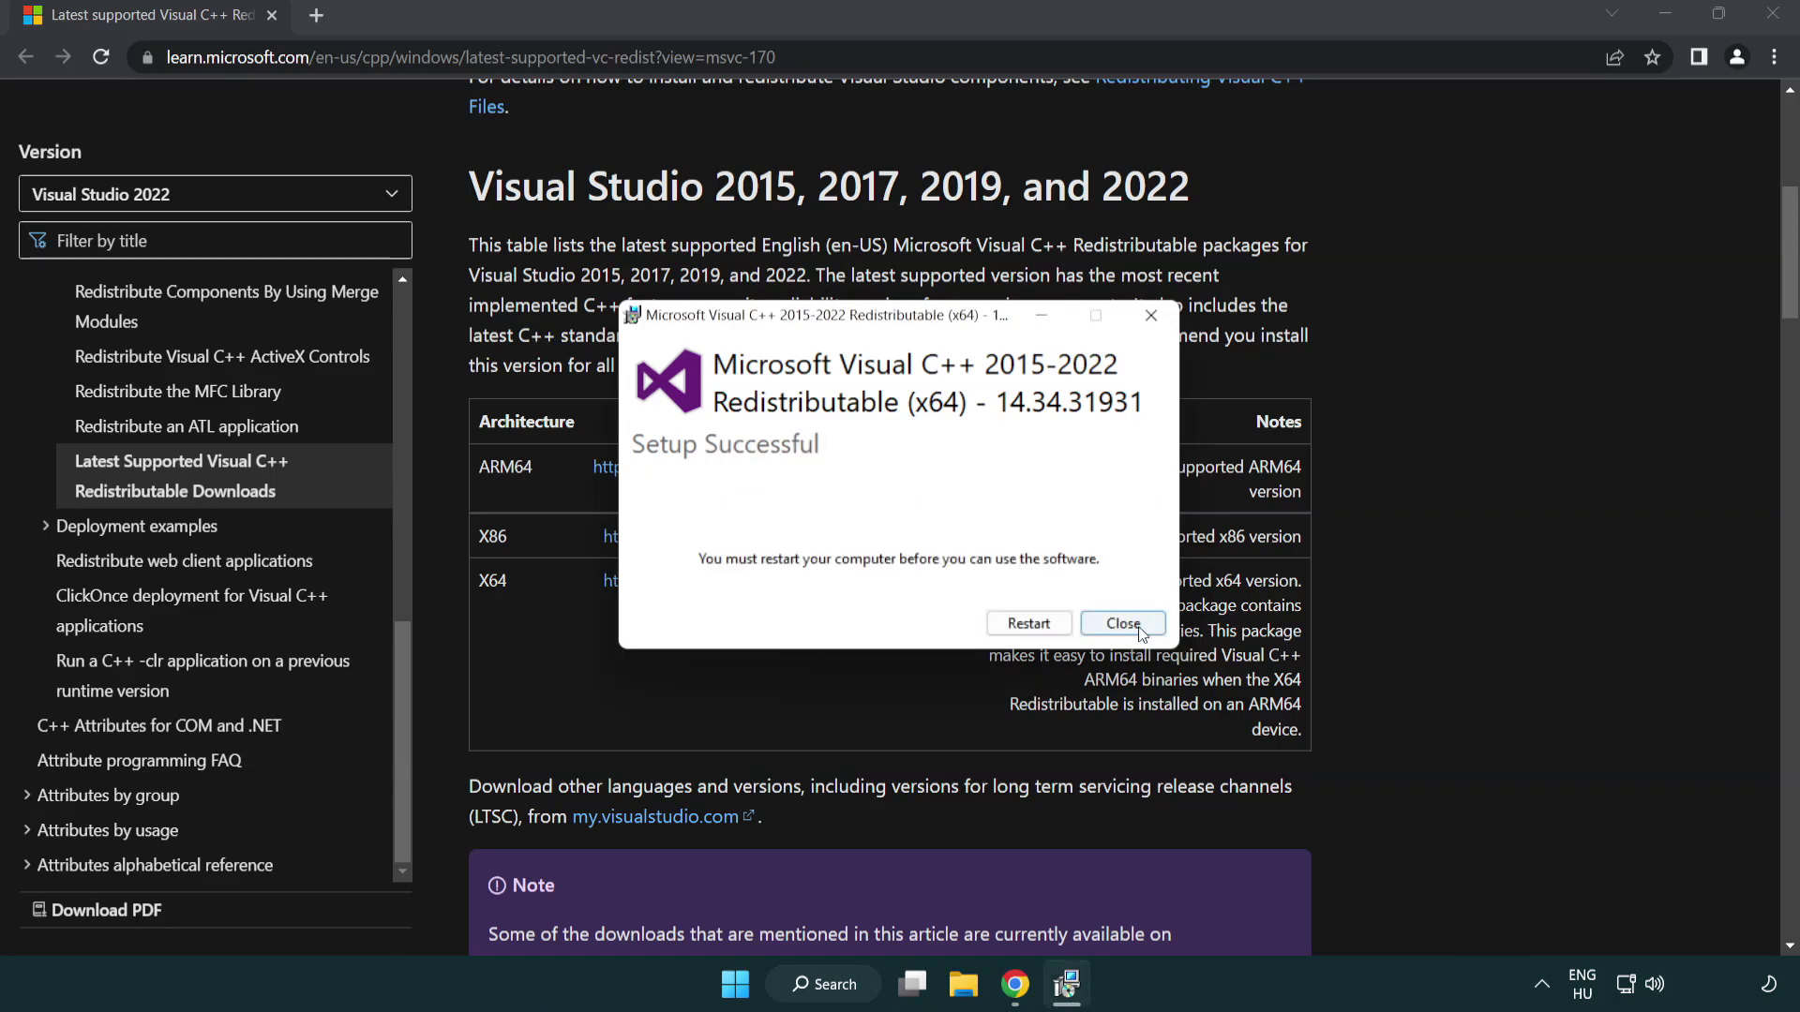
{"action": "left_click", "coordinate": [1123, 624]}
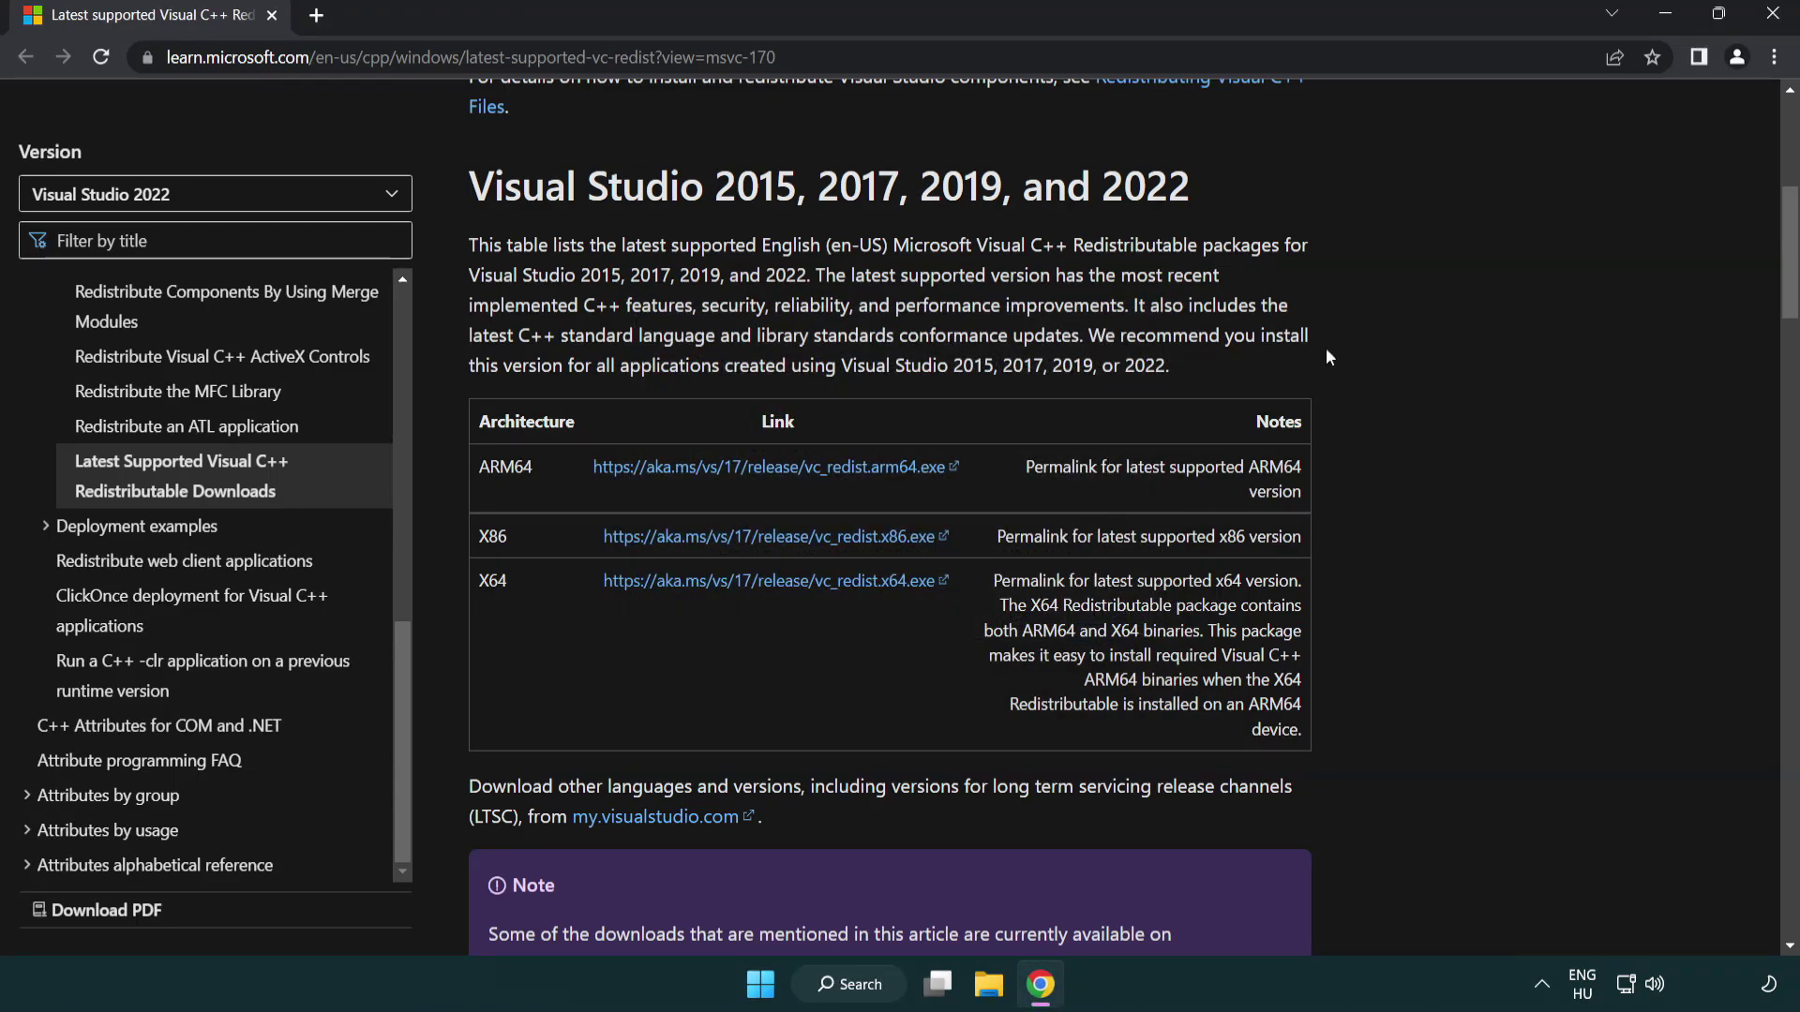
{"action": "left_click", "coordinate": [1773, 15]}
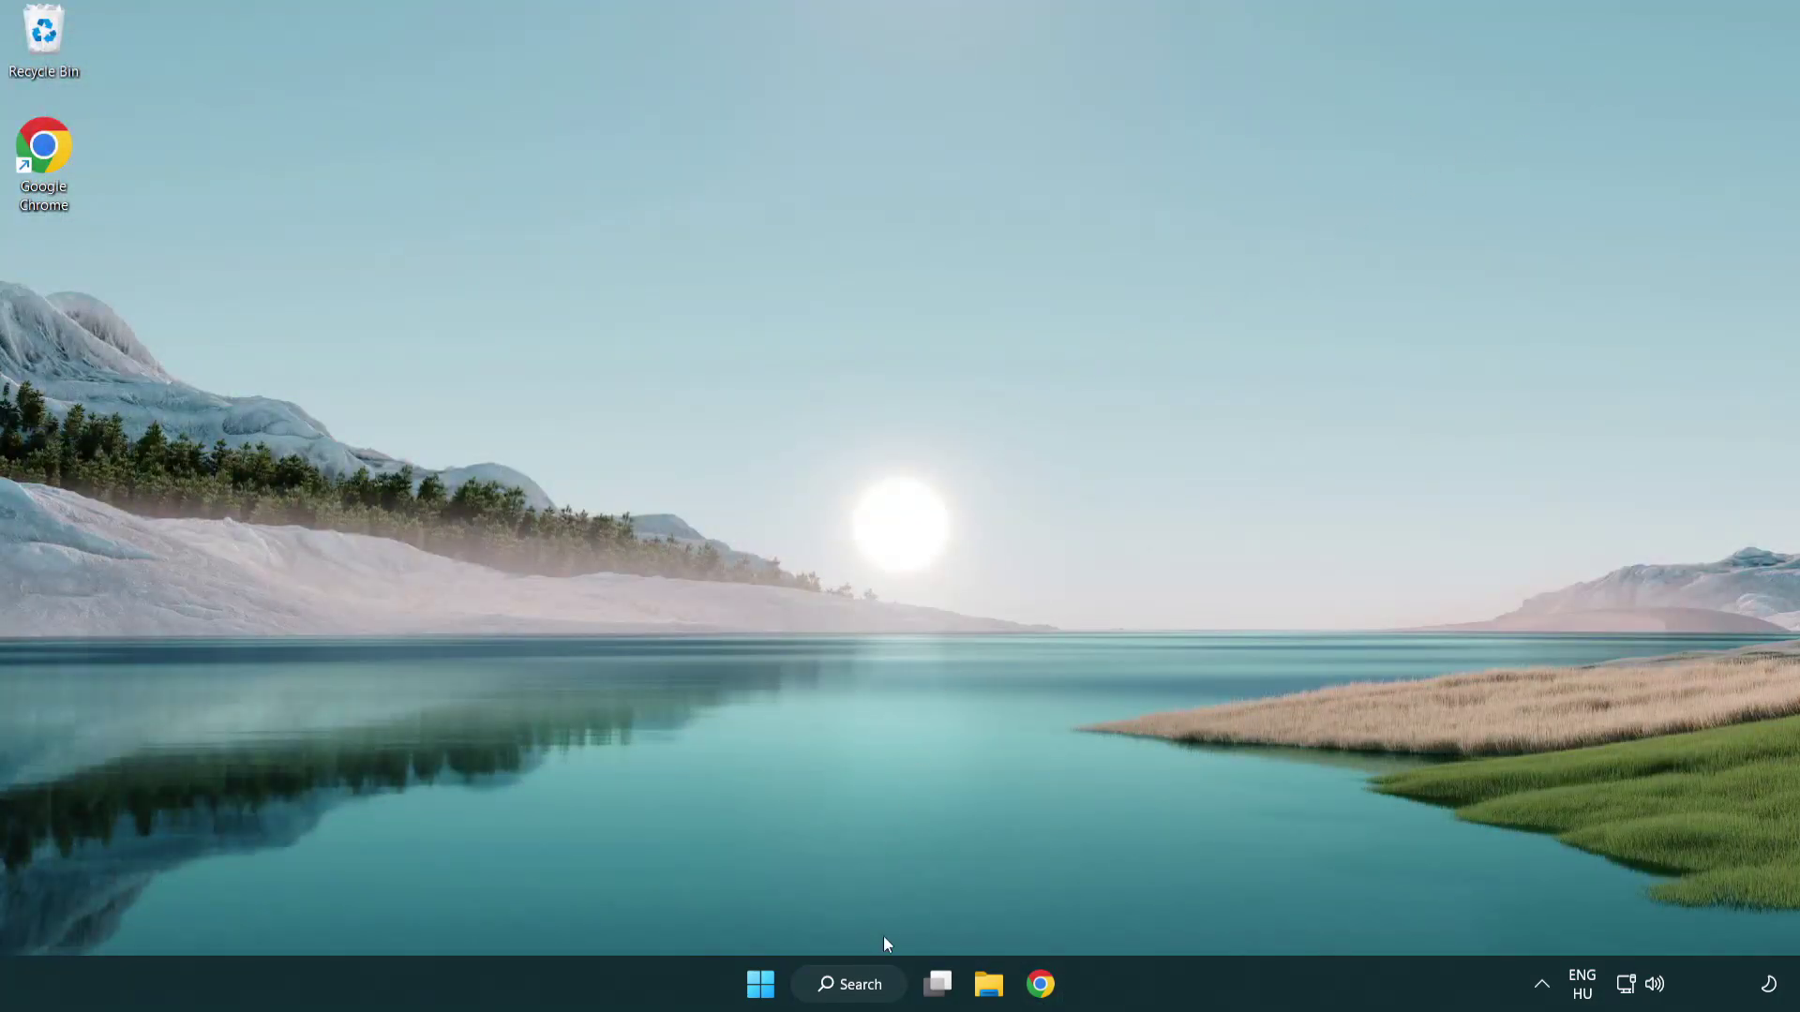
- Find Command Prompt by searching for "cmd", run it as administrator, and move its window toward the middle of the desktop
{"action": "left_click", "coordinate": [838, 989]}
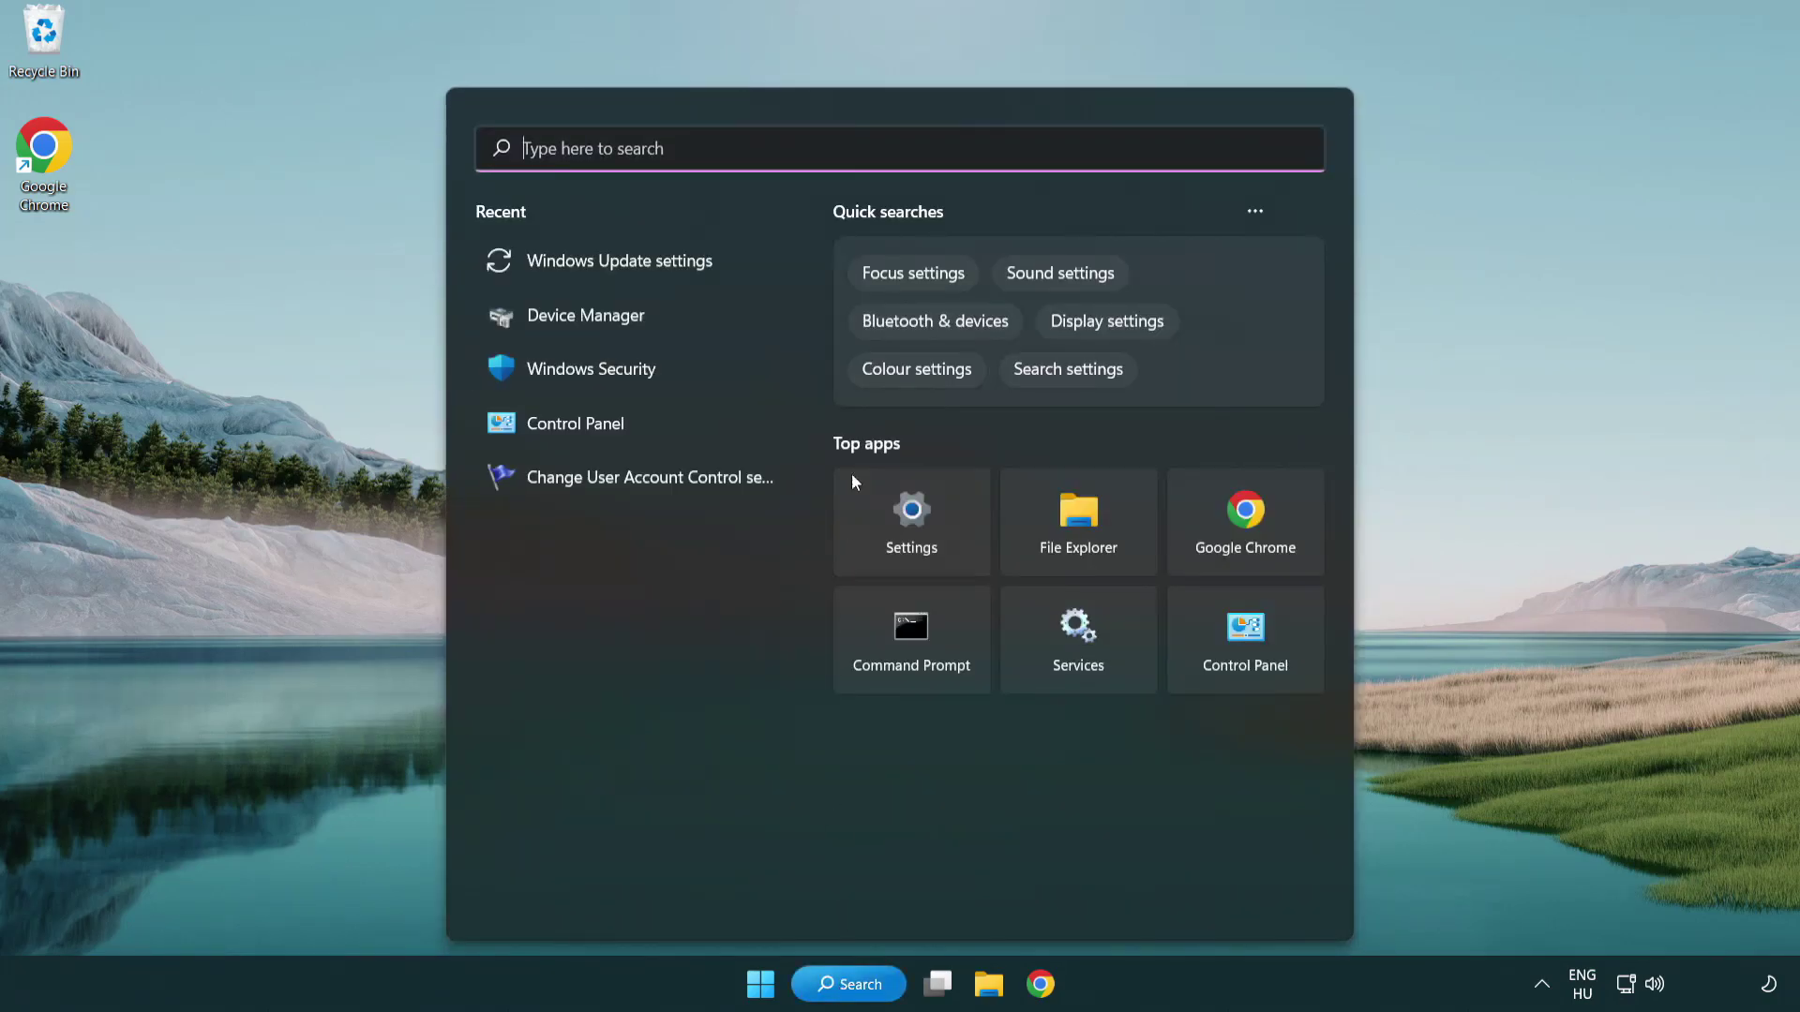
{"action": "type", "text": "cmd"}
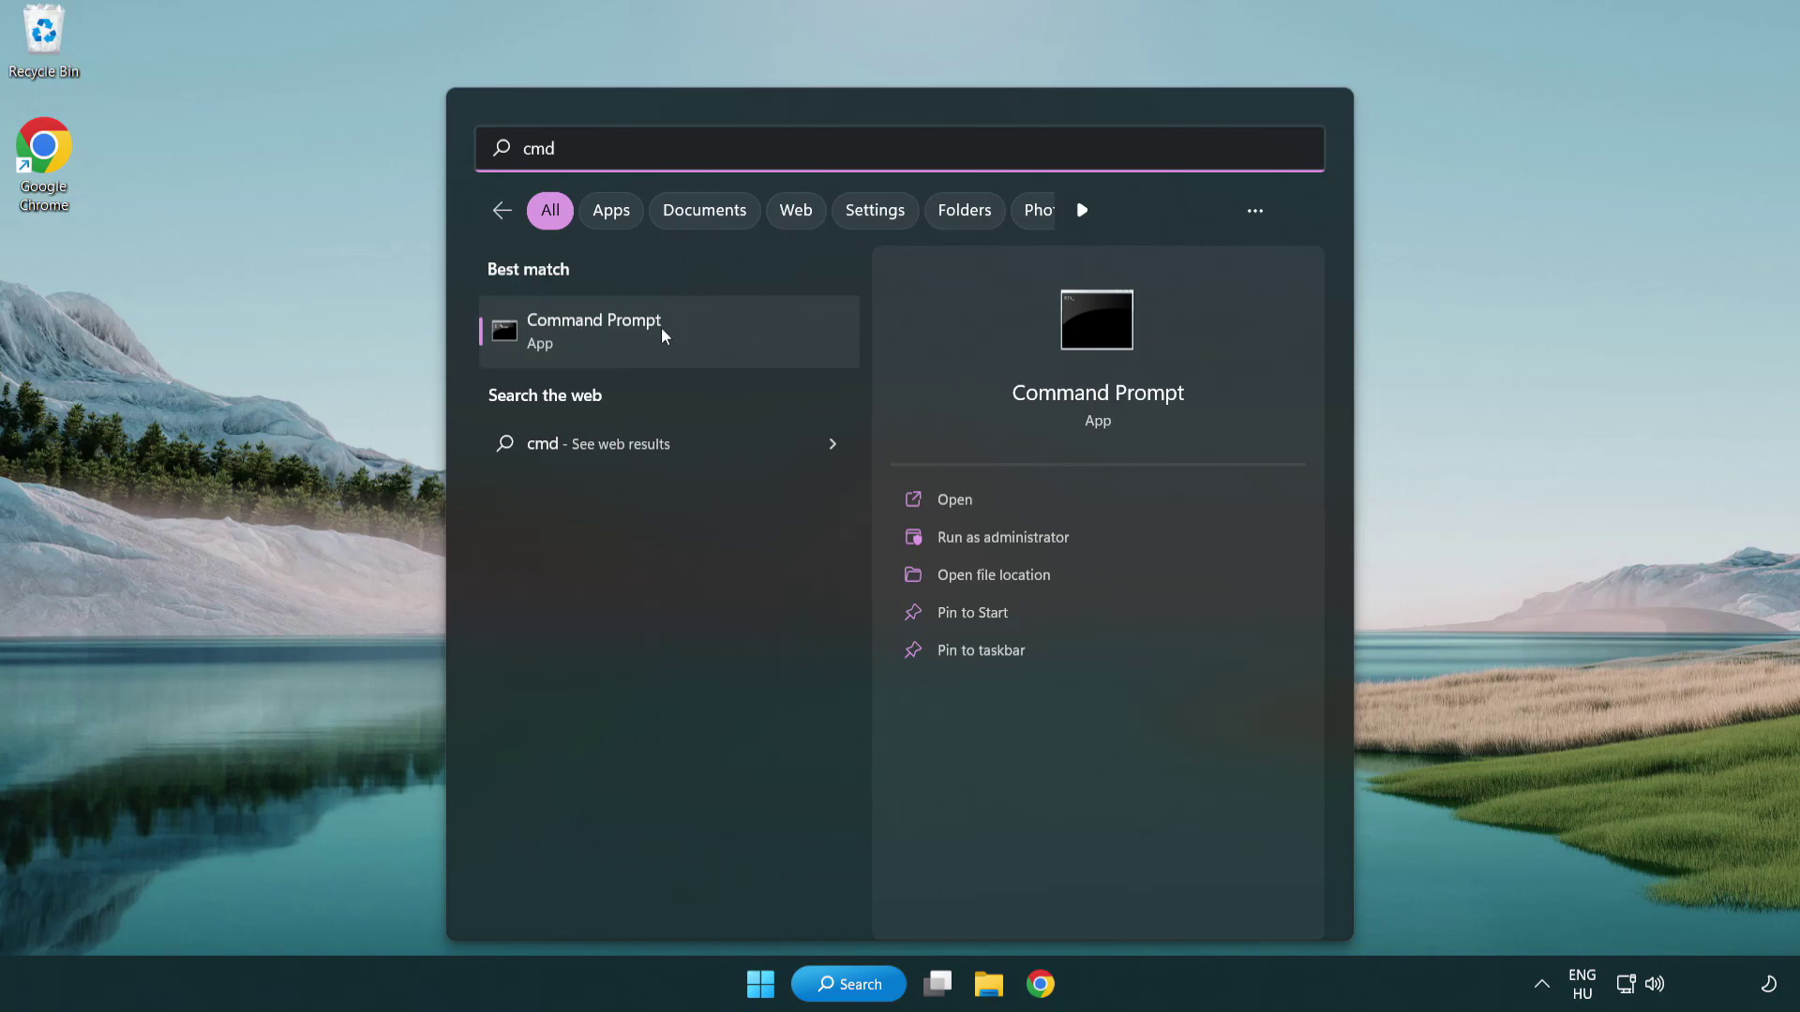
{"action": "right_click", "coordinate": [686, 341]}
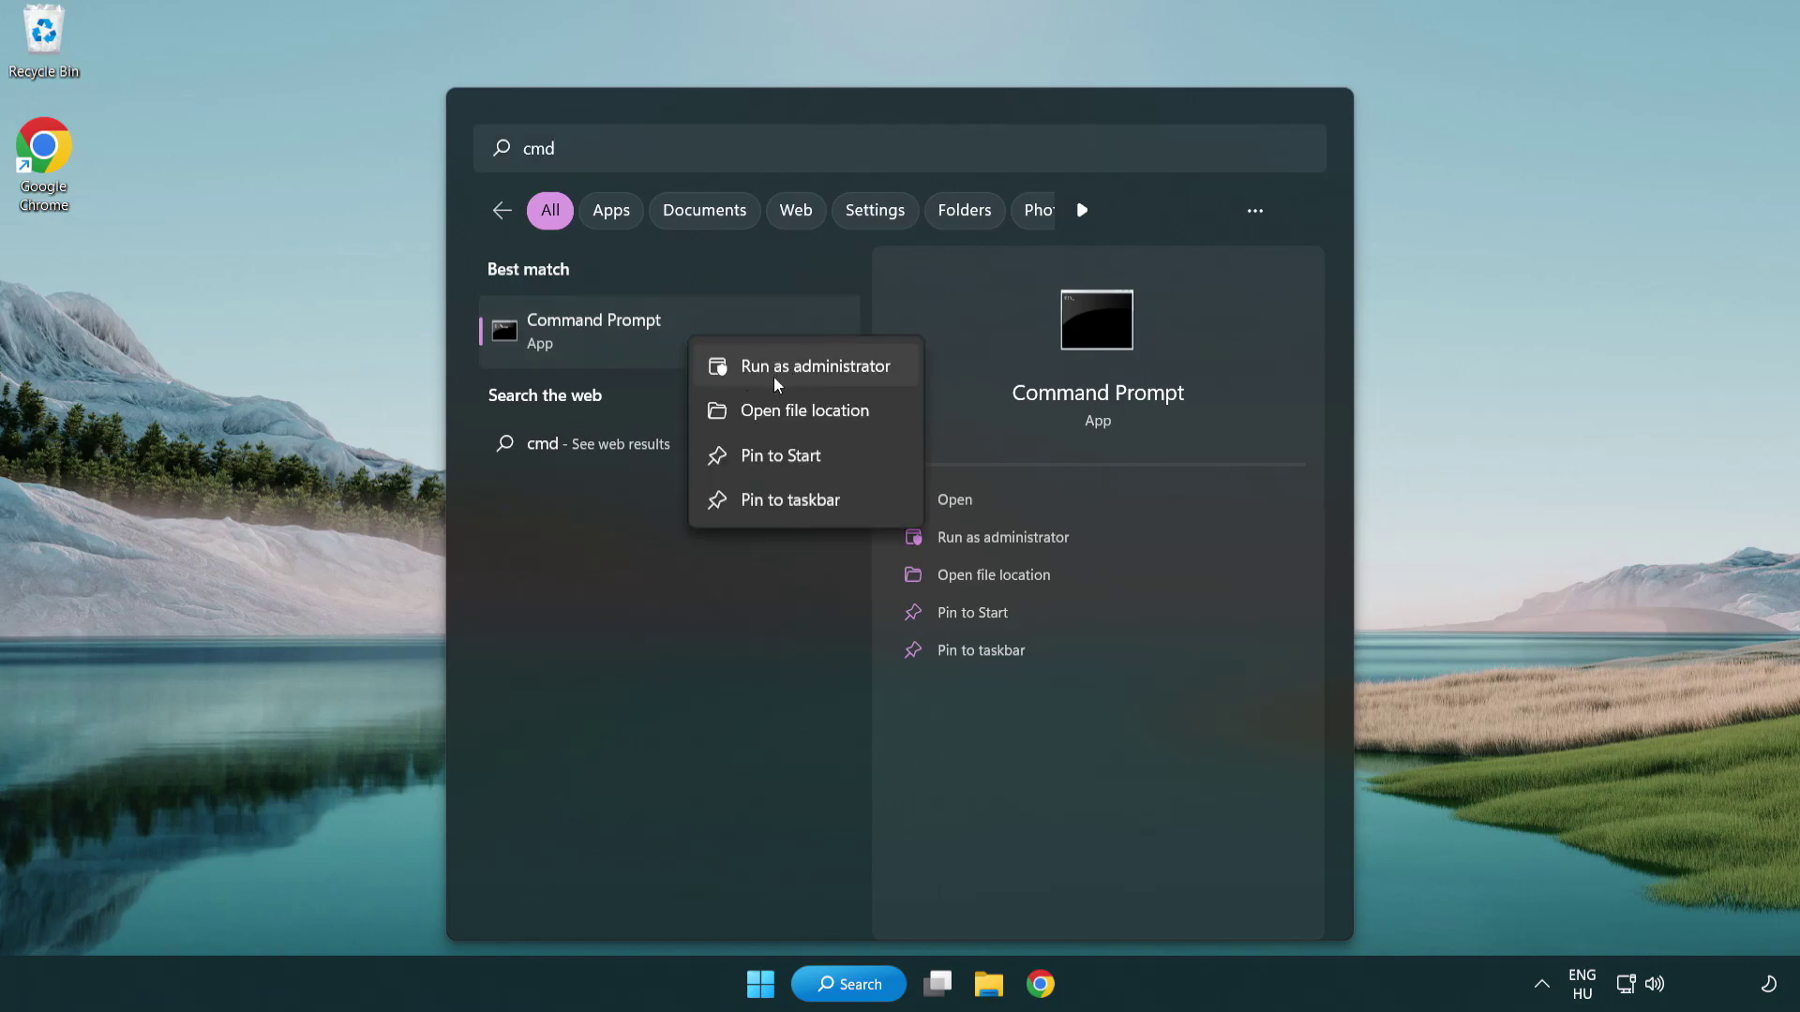
{"action": "left_click", "coordinate": [812, 374]}
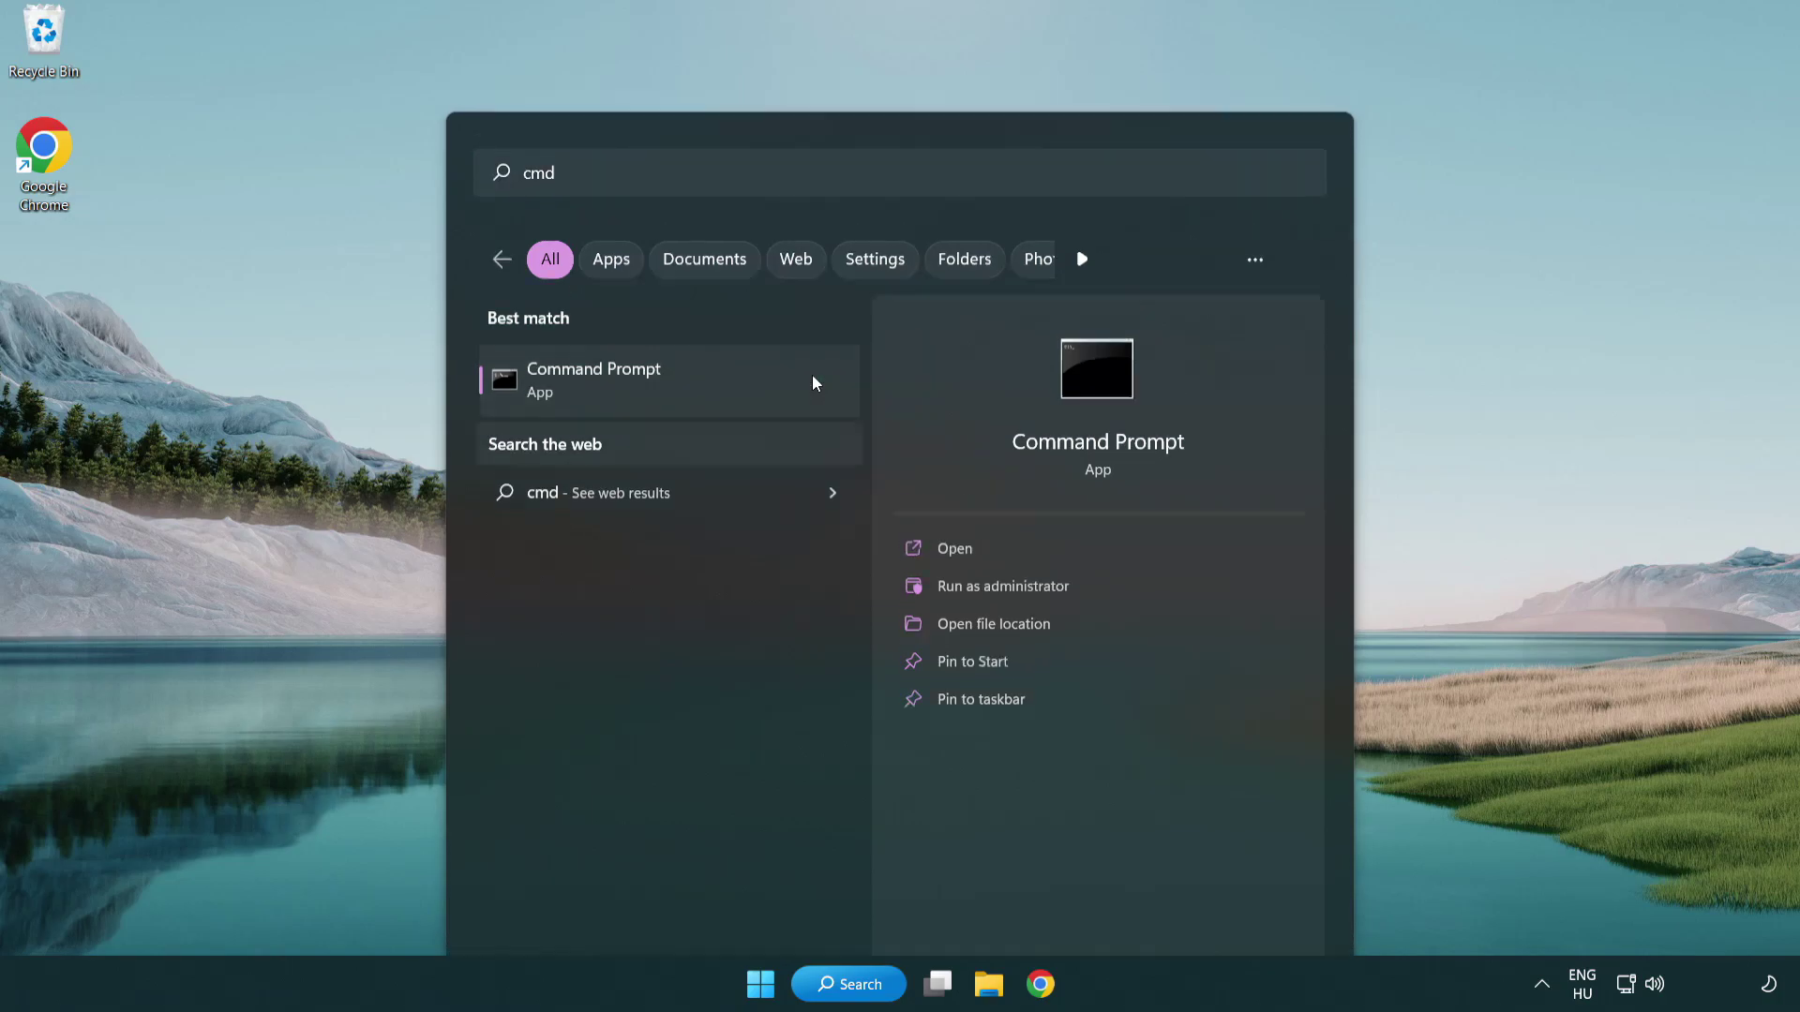
{"action": "left_click_drag", "start_coordinate": [644, 104], "coordinate": [906, 186]}
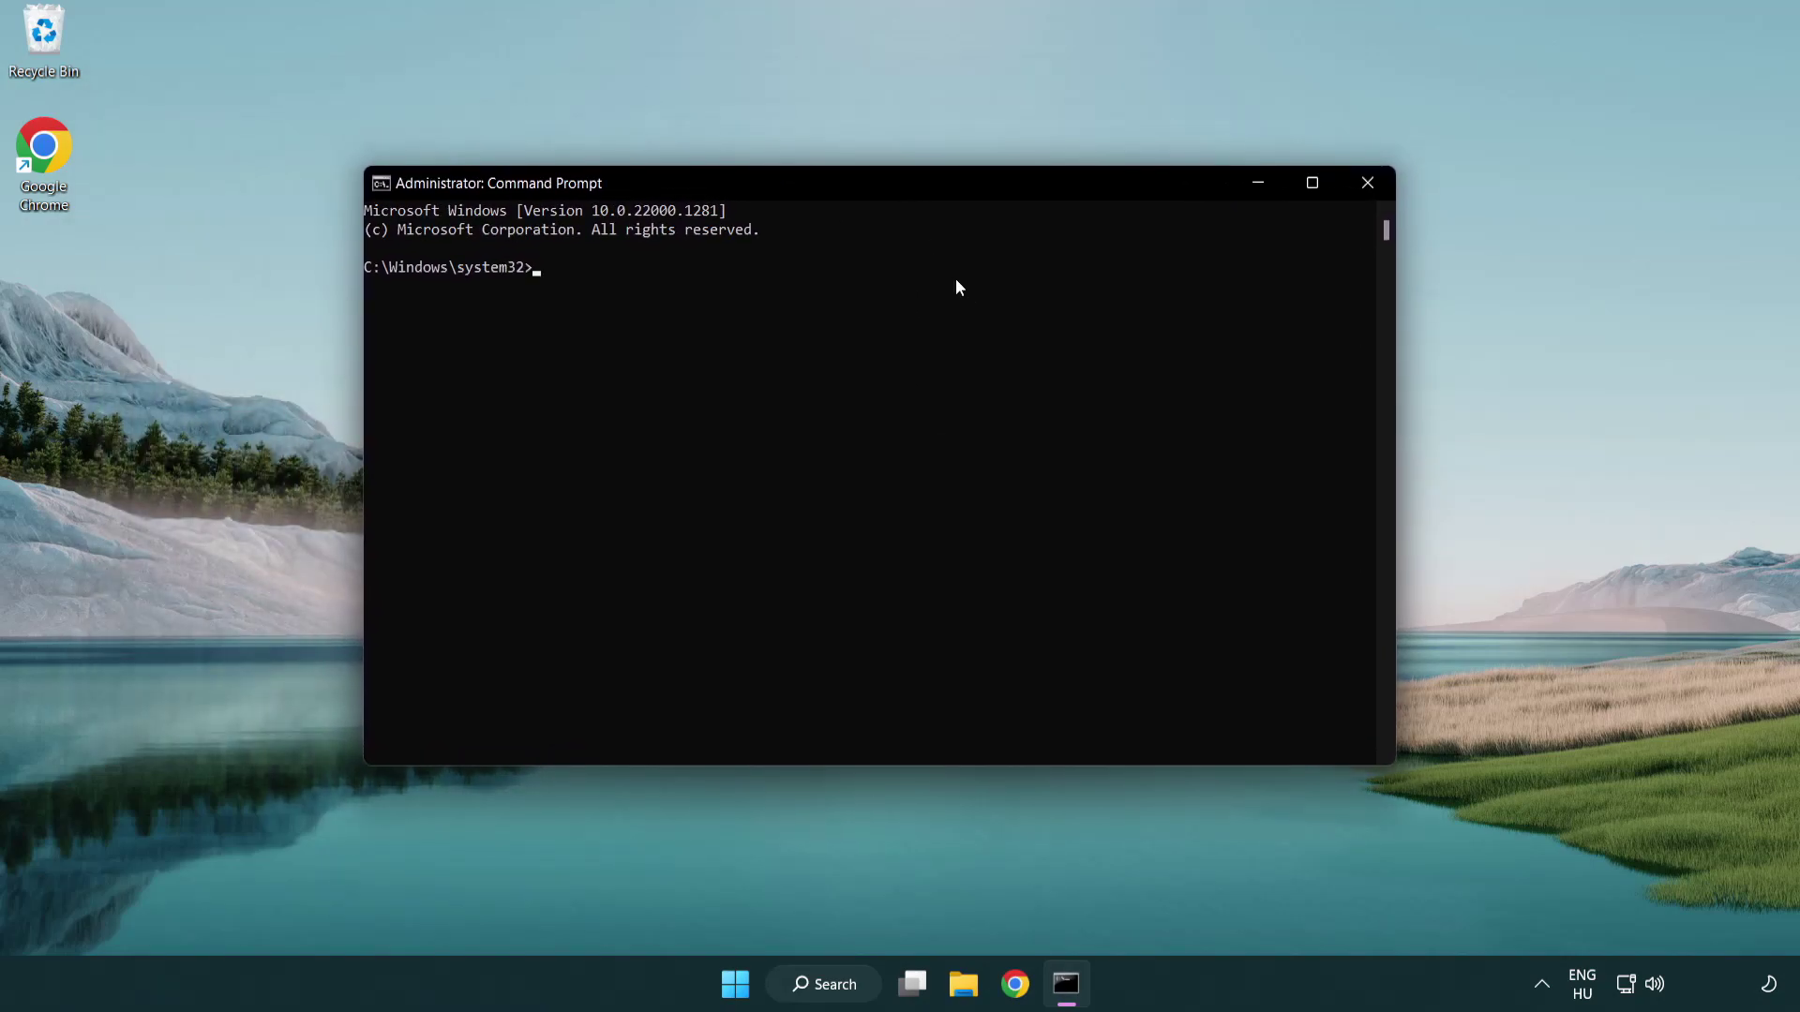
- Scan the system files with sfc /scannow, close Command Prompt once the scan completes, and open the computer's power options
{"action": "type", "text": "sfc /scannow"}
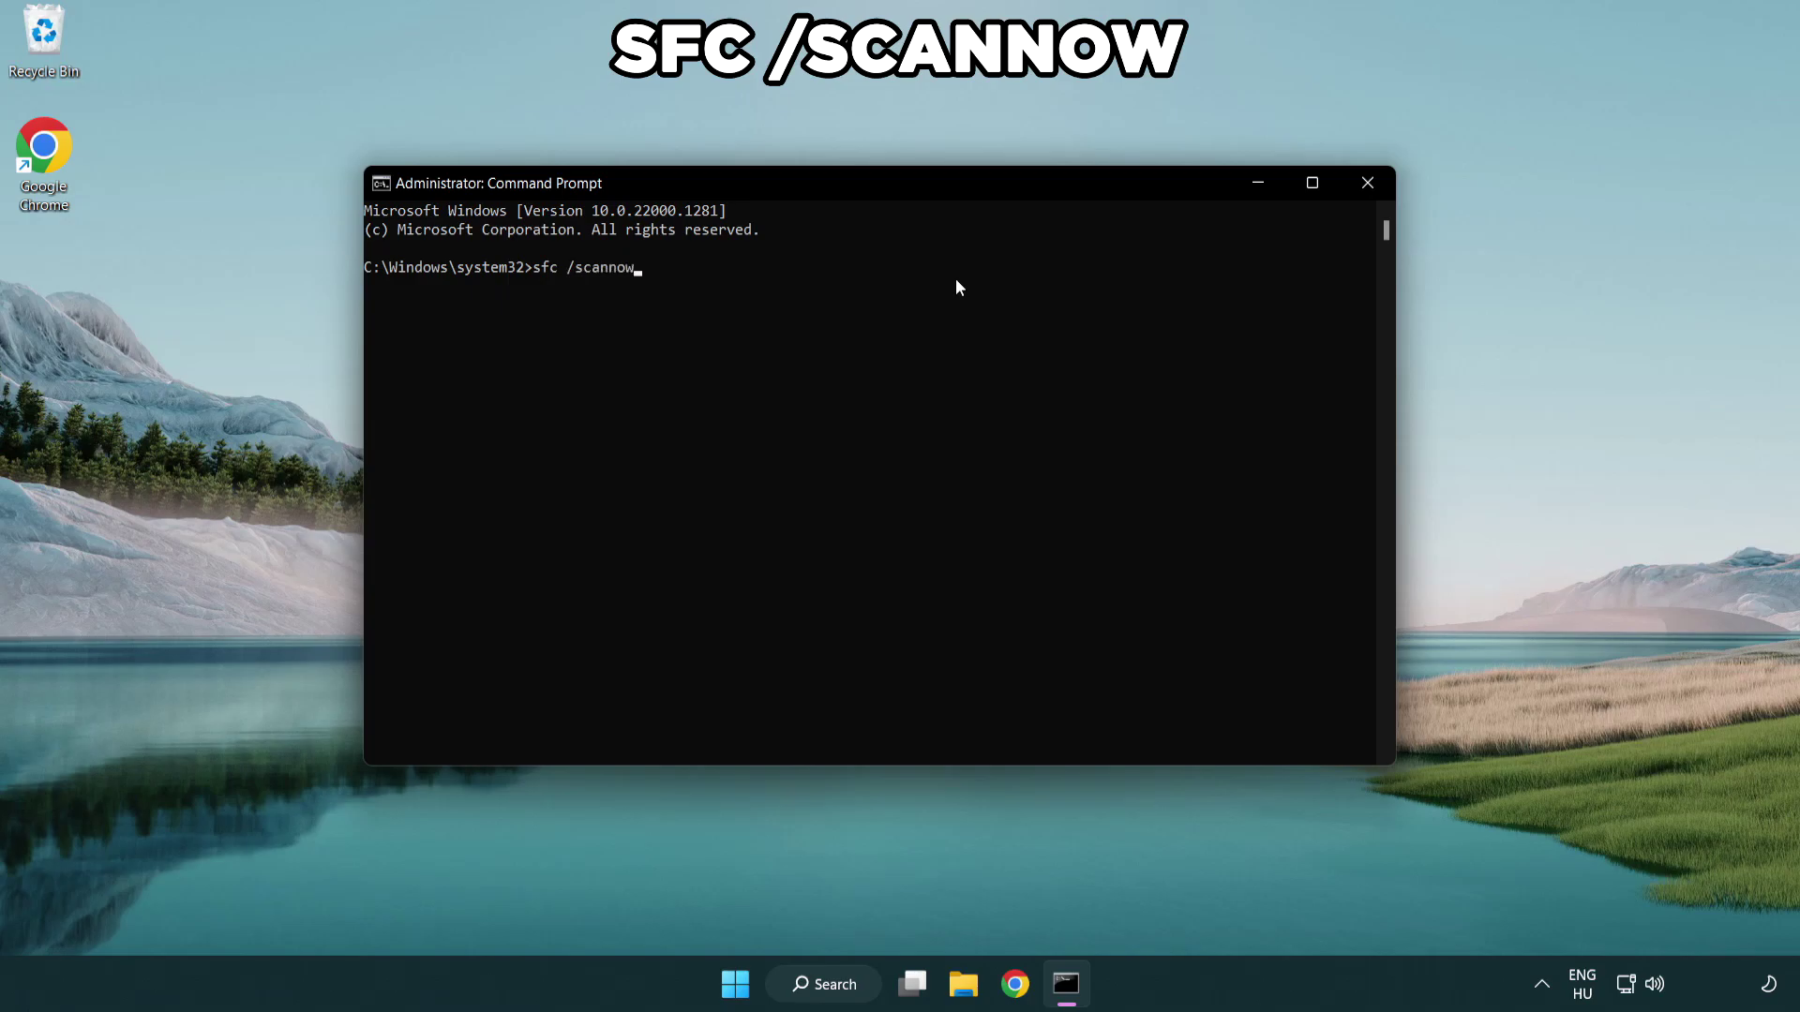
{"action": "key", "text": "Return"}
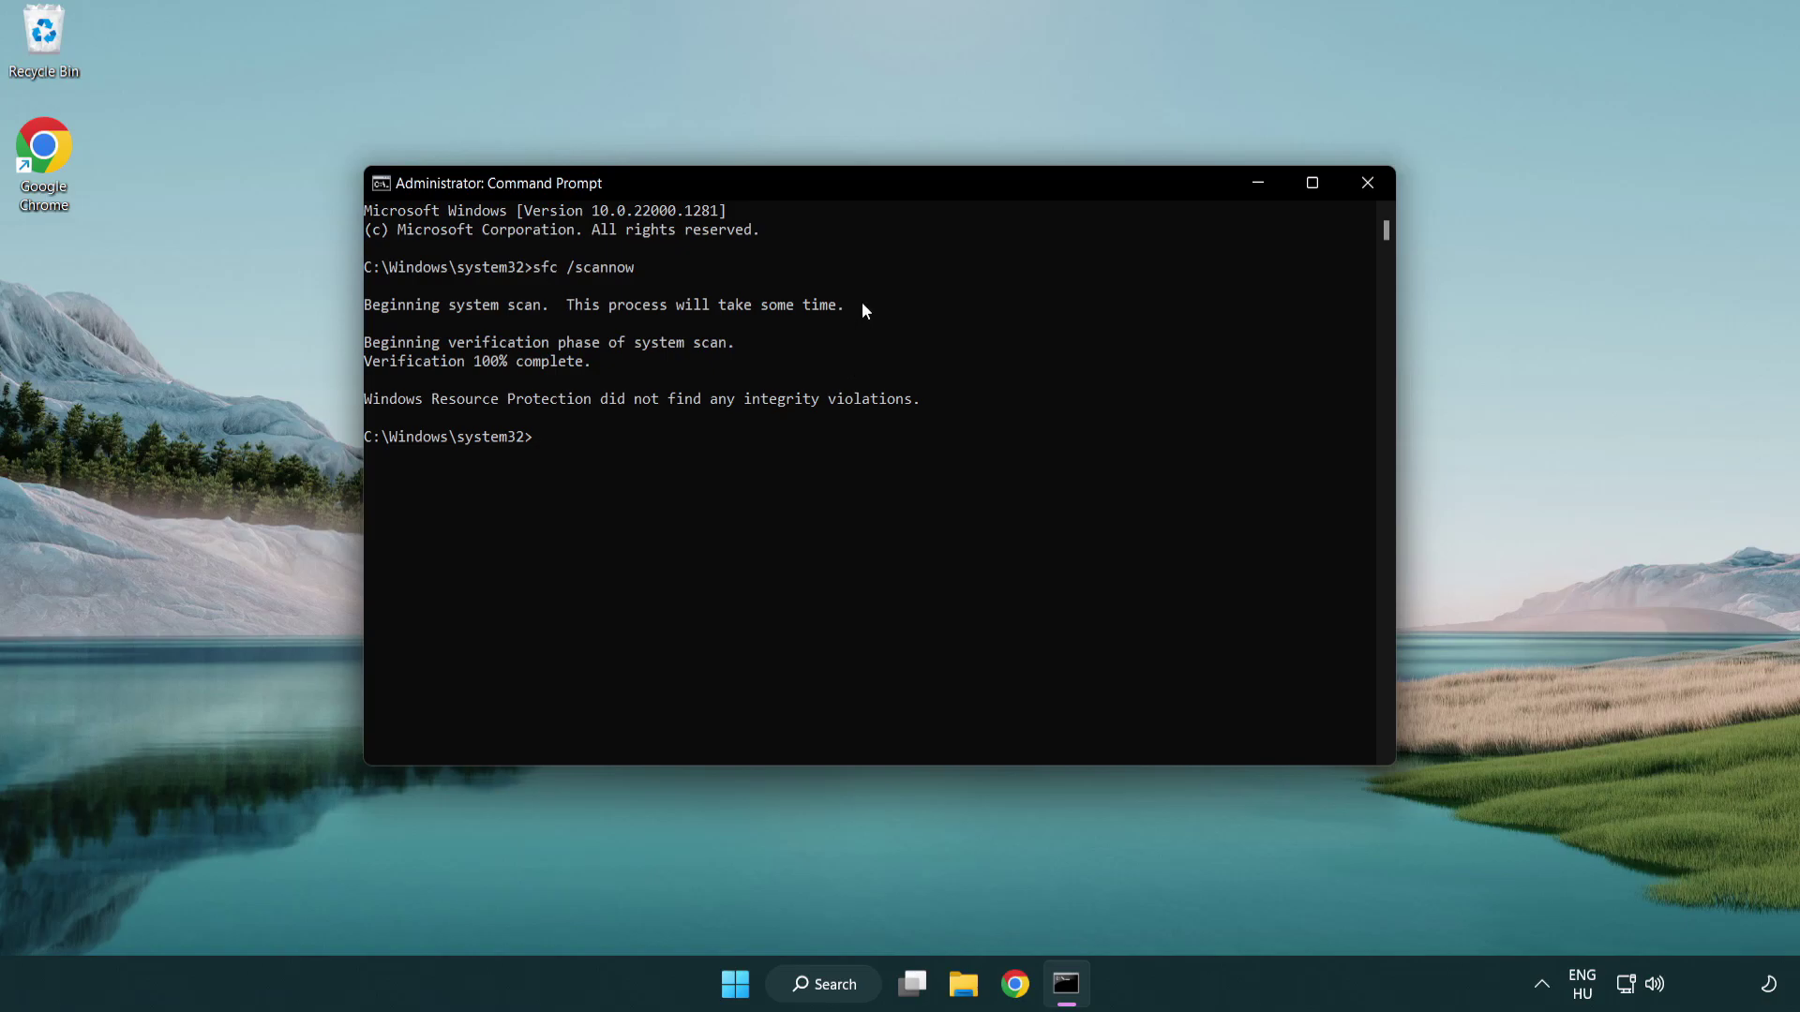
{"action": "left_click", "coordinate": [1374, 188]}
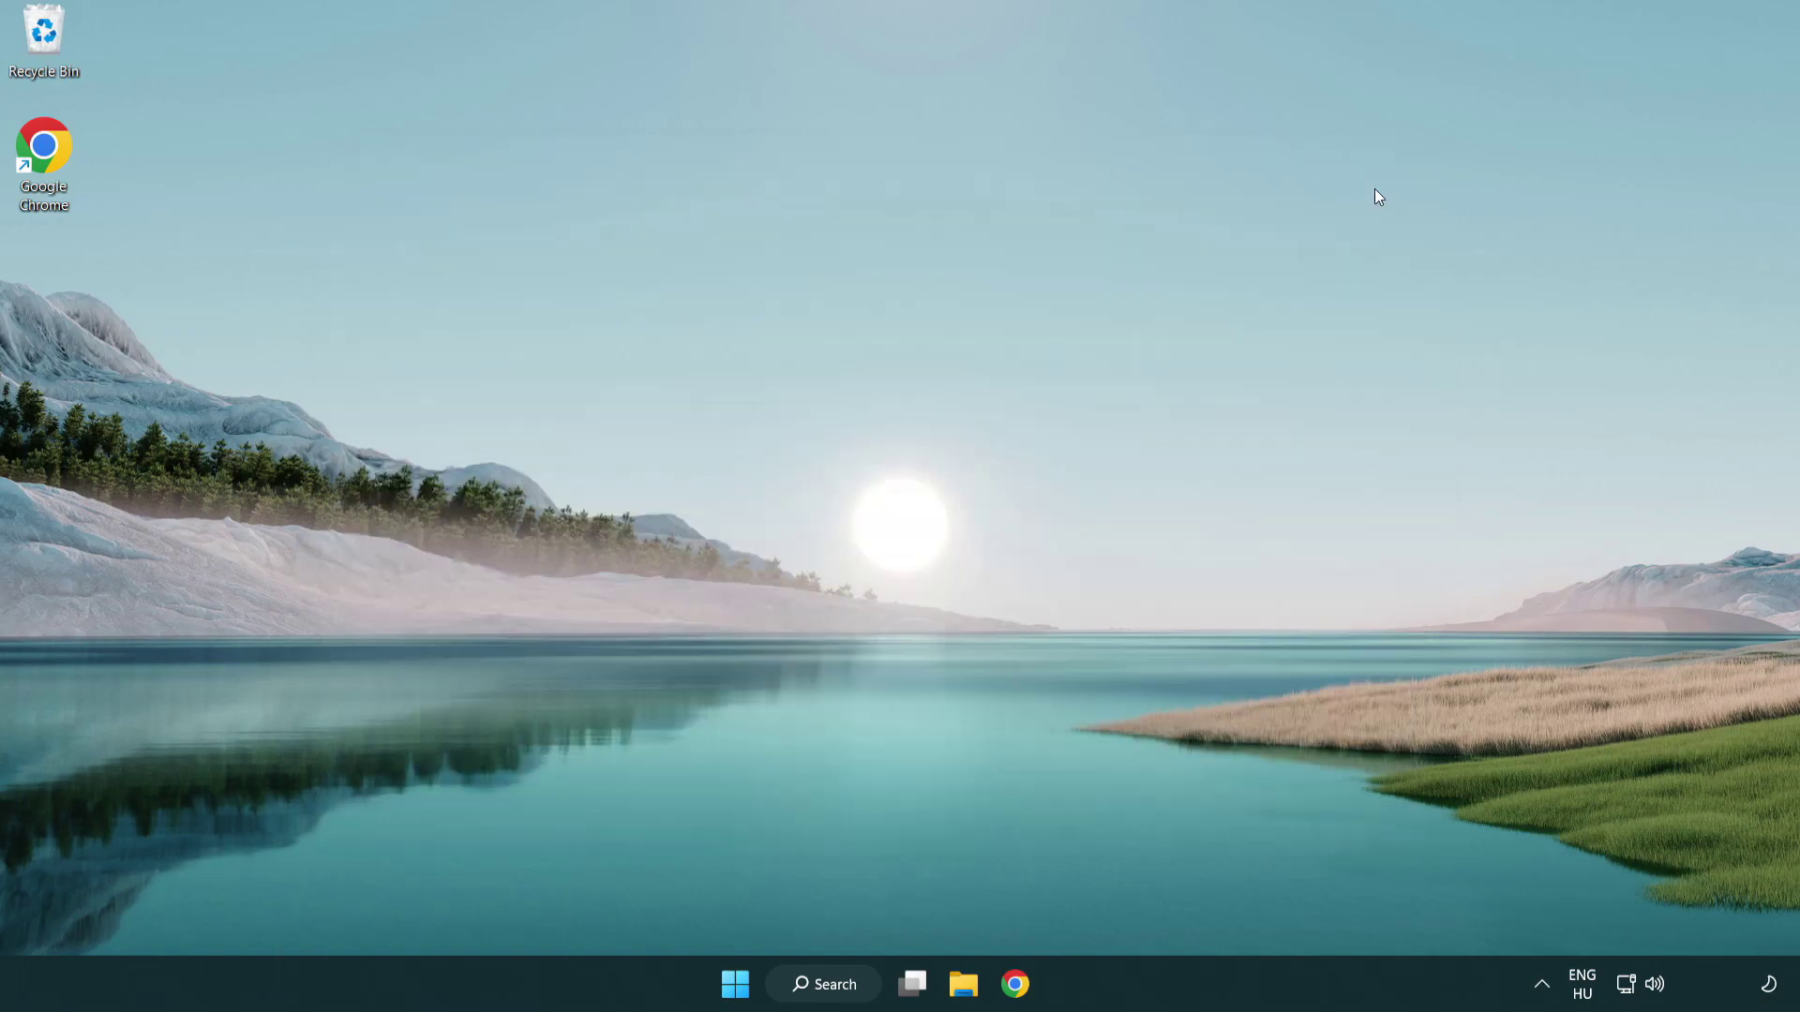
{"action": "left_click", "coordinate": [760, 984]}
{"action": "left_click", "coordinate": [1191, 902]}
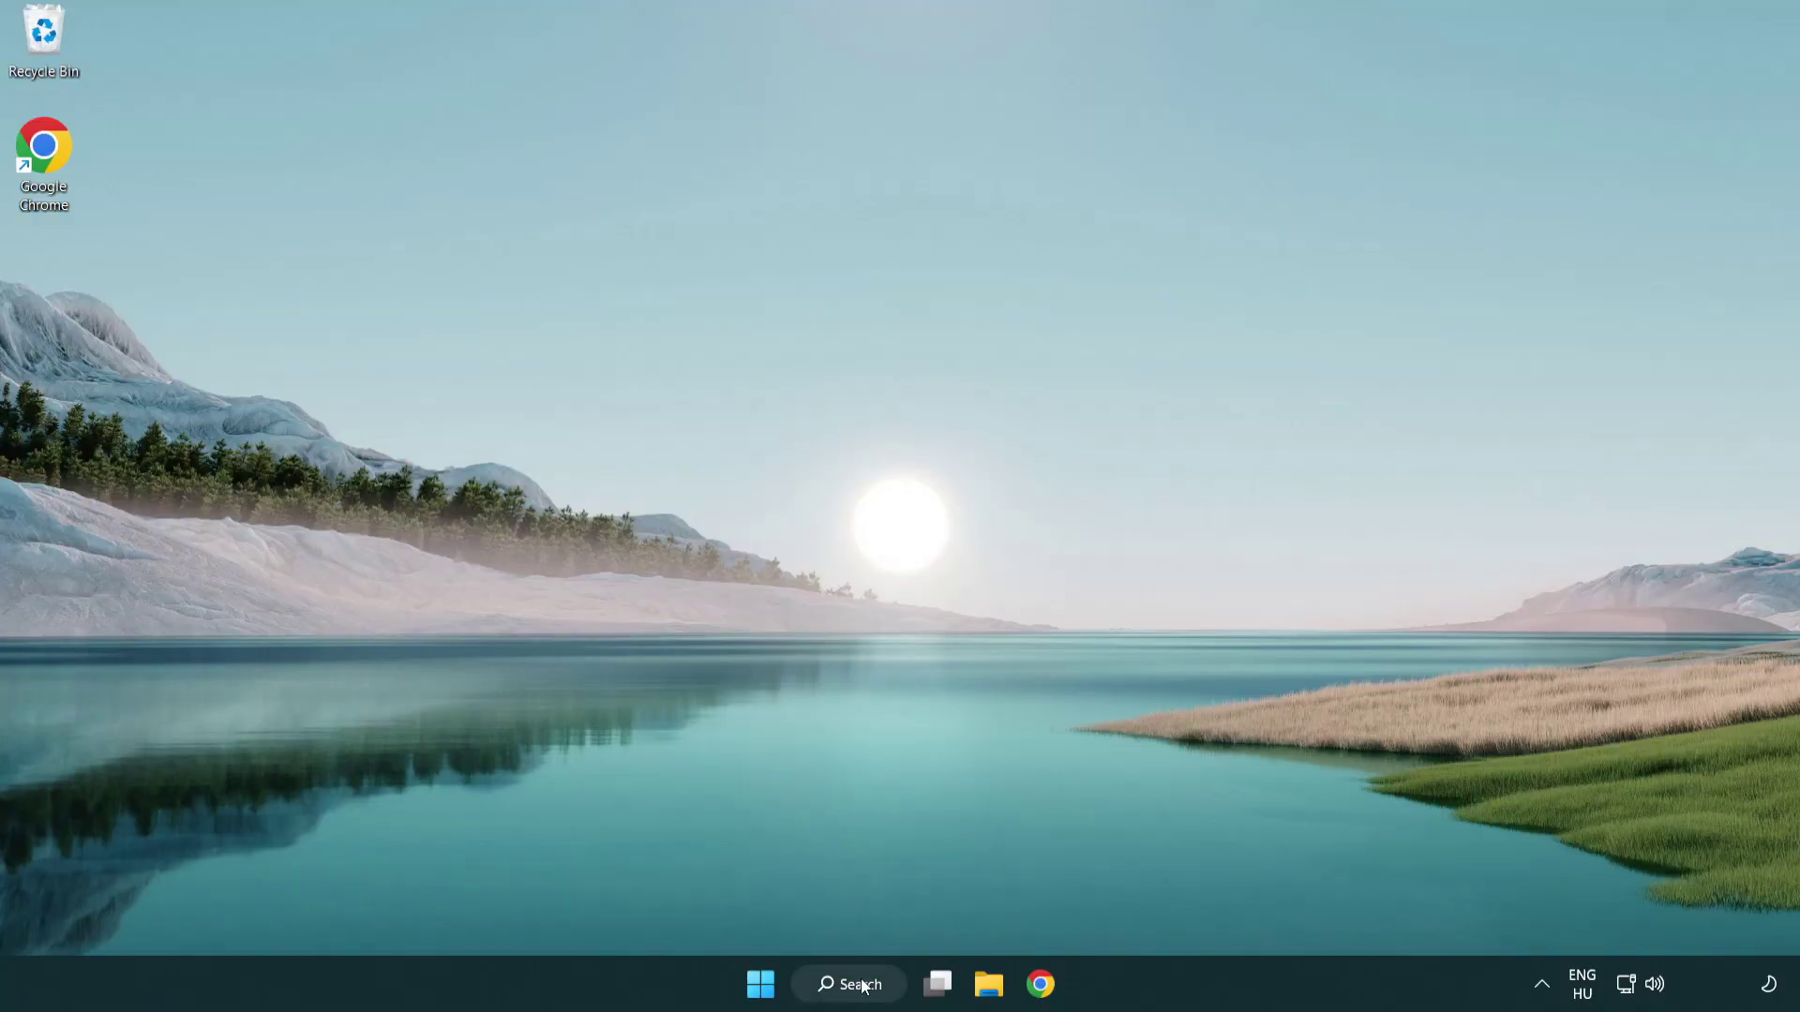
- Search Windows for "security" and open the Windows Security app
{"action": "left_click", "coordinate": [855, 994]}
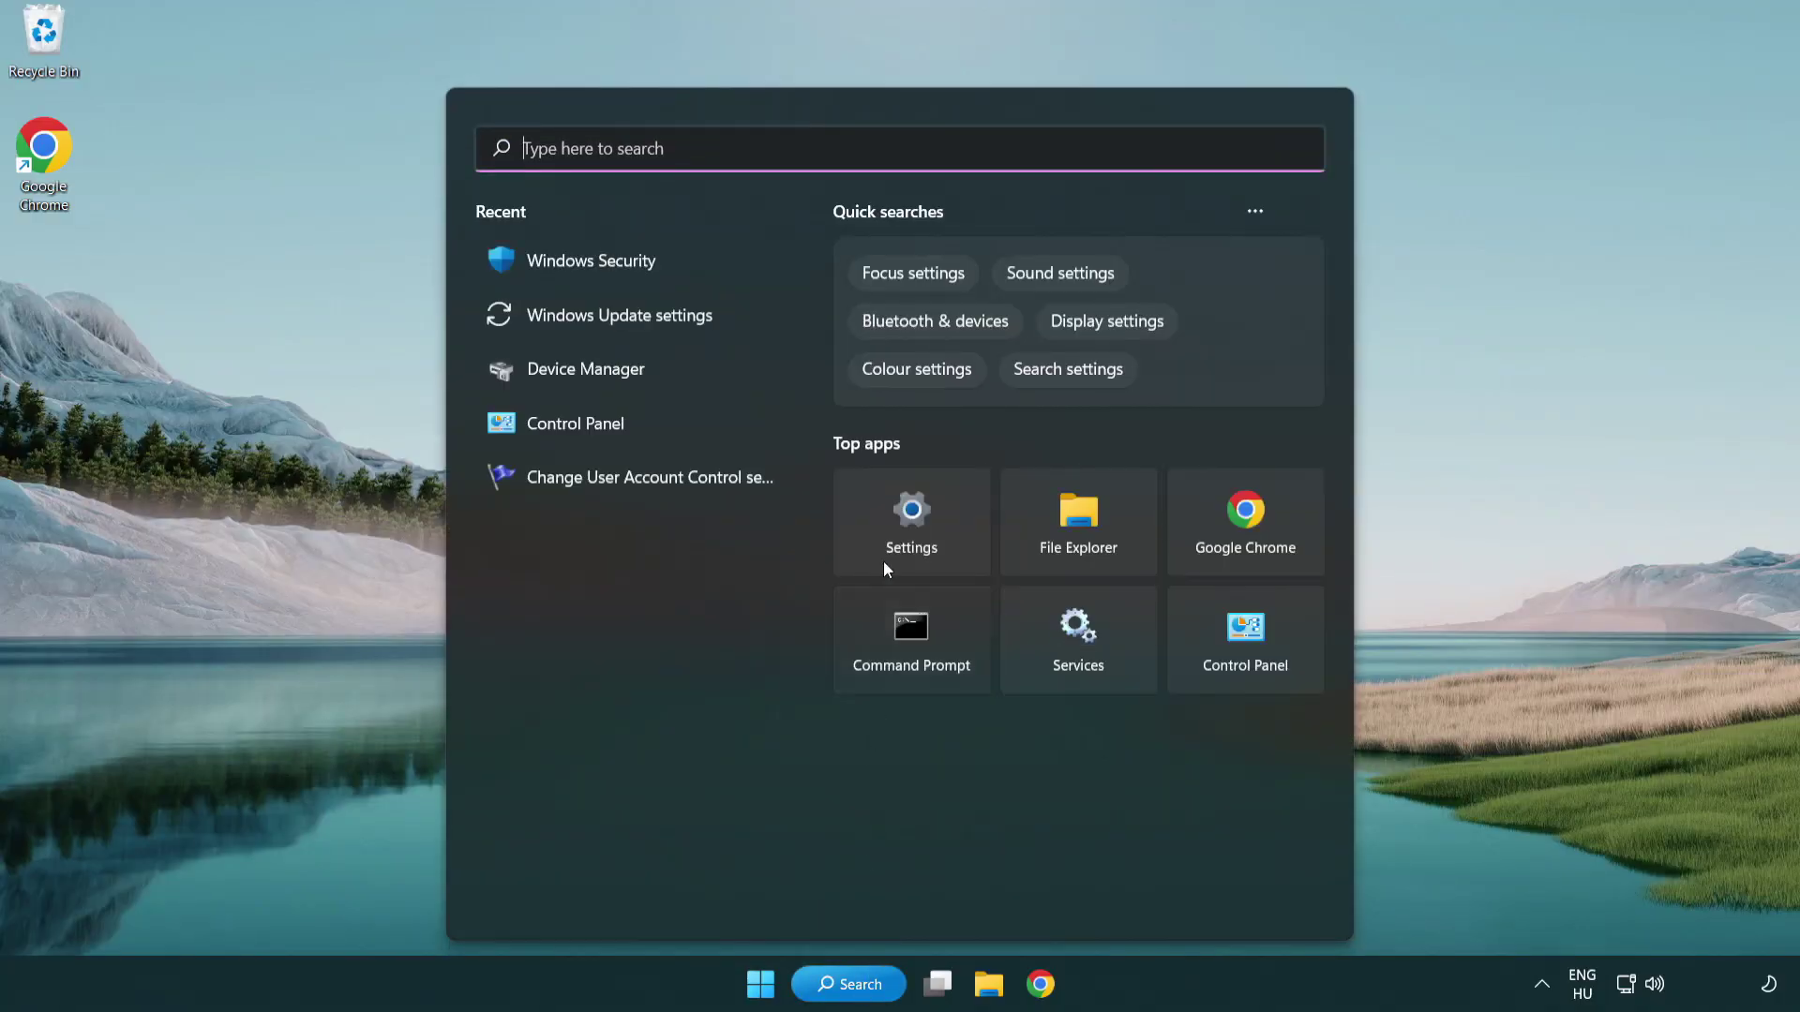
{"action": "type", "text": "se"}
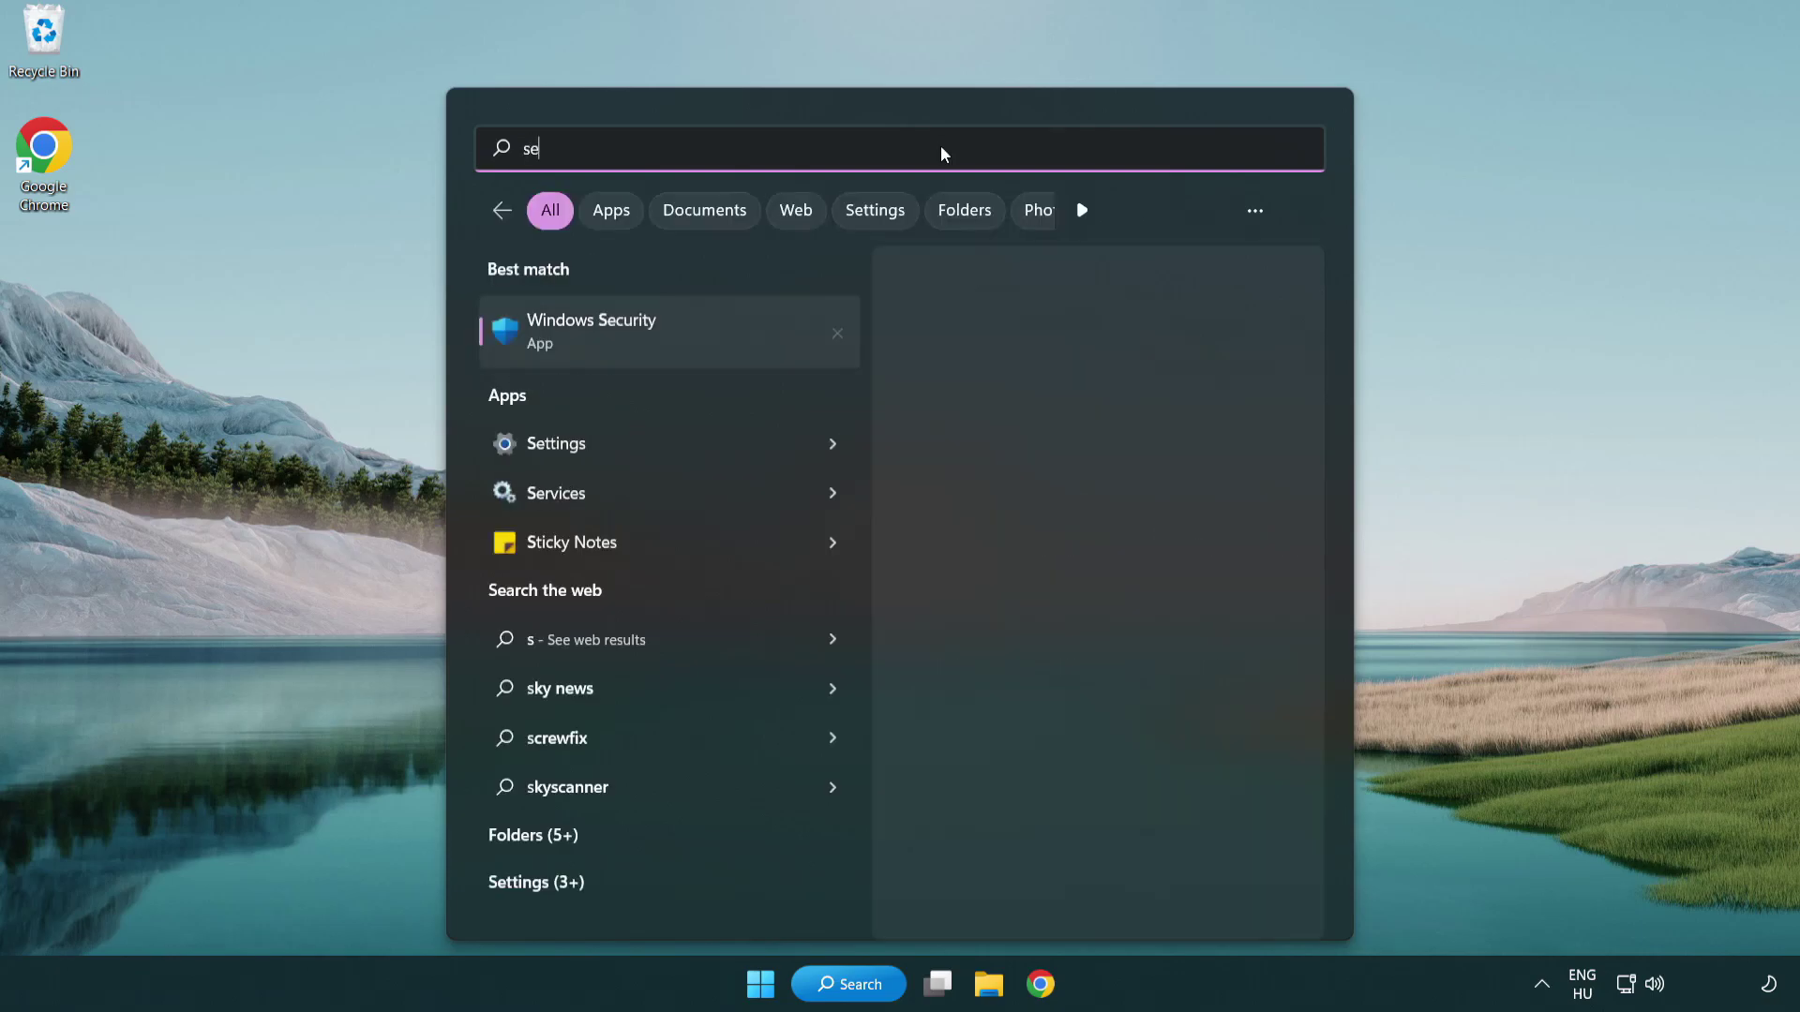
{"action": "type", "text": "curi"}
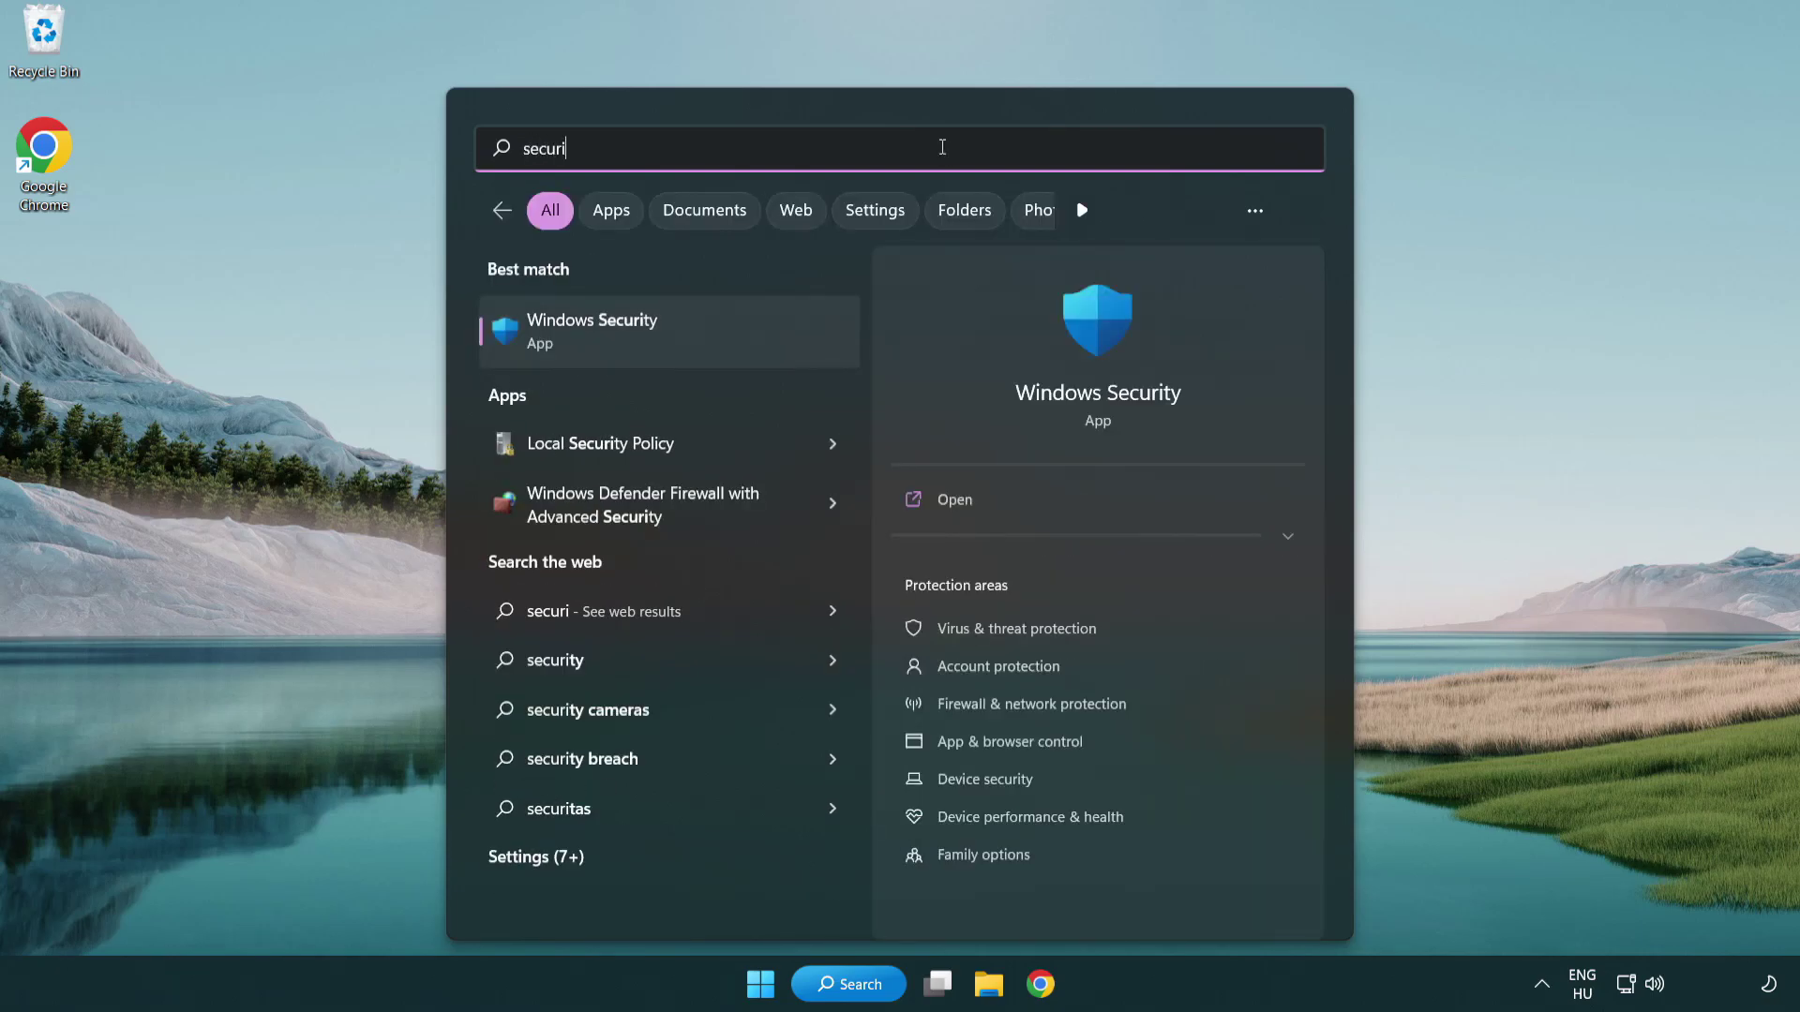
{"action": "type", "text": "ty"}
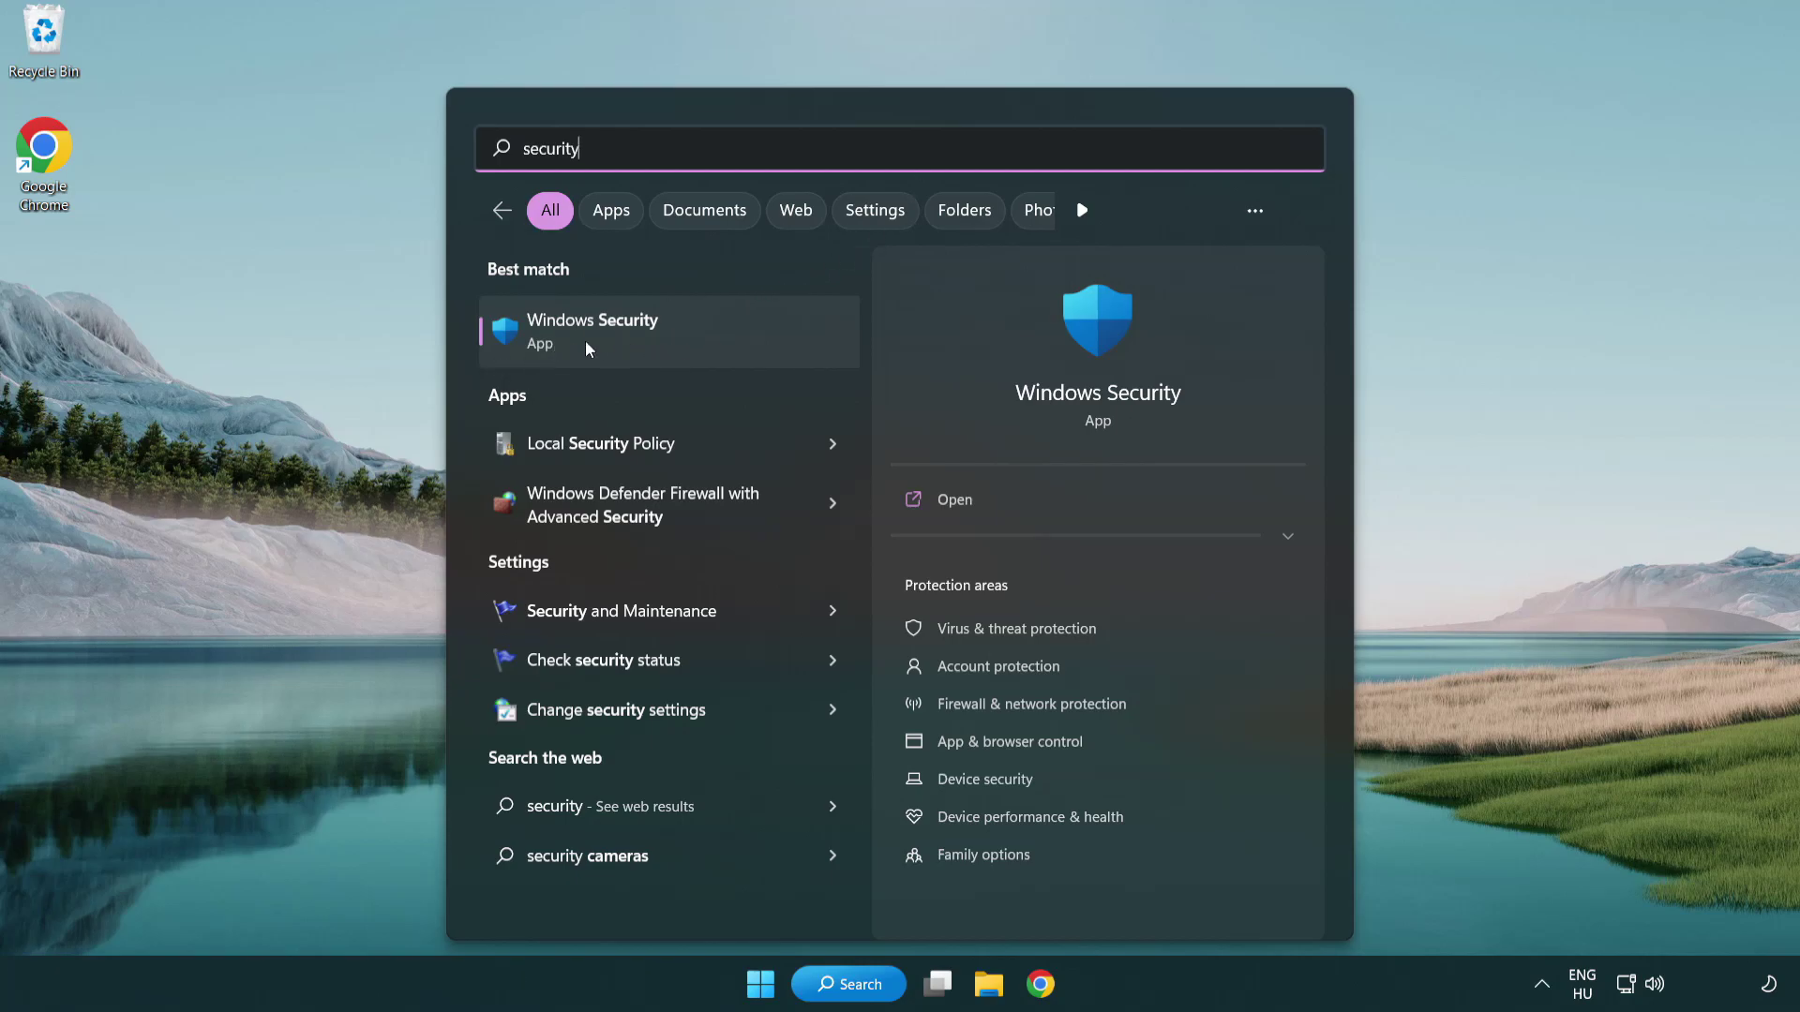
{"action": "left_click", "coordinate": [737, 346]}
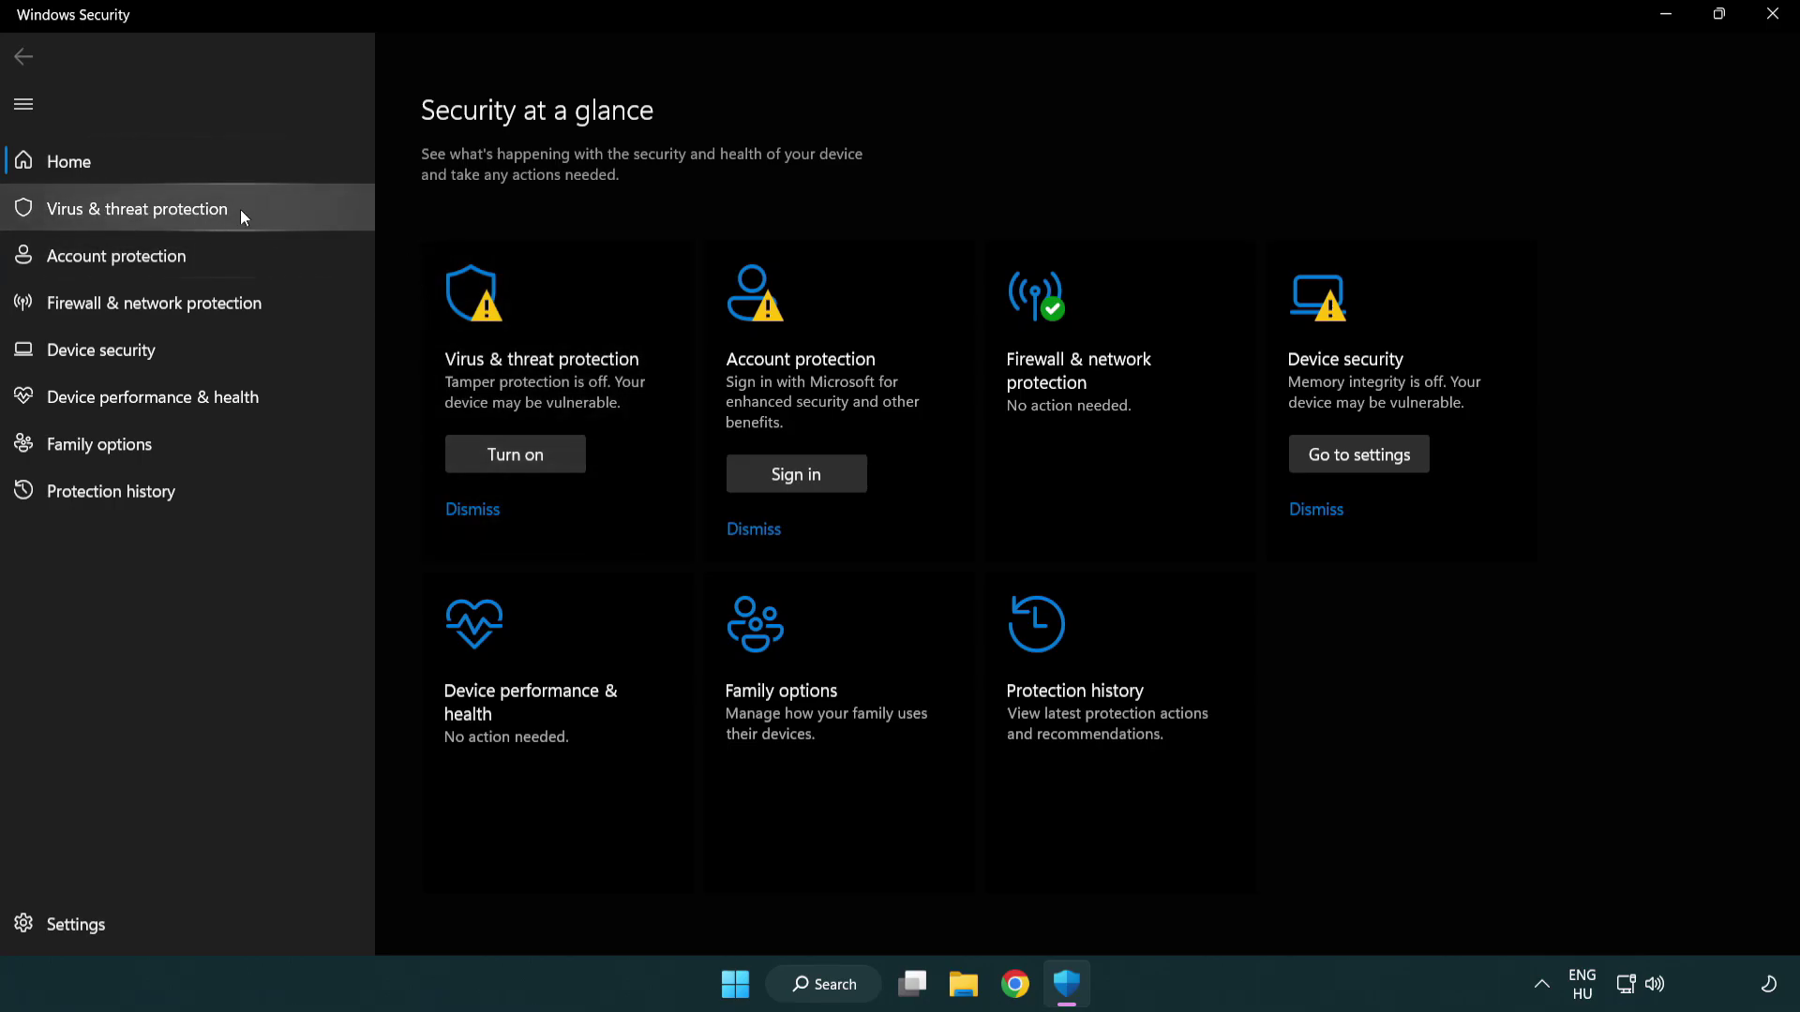
- Open the Microsoft Defender Antivirus exclusions from the Virus & threat protection settings
{"action": "left_click", "coordinate": [271, 208]}
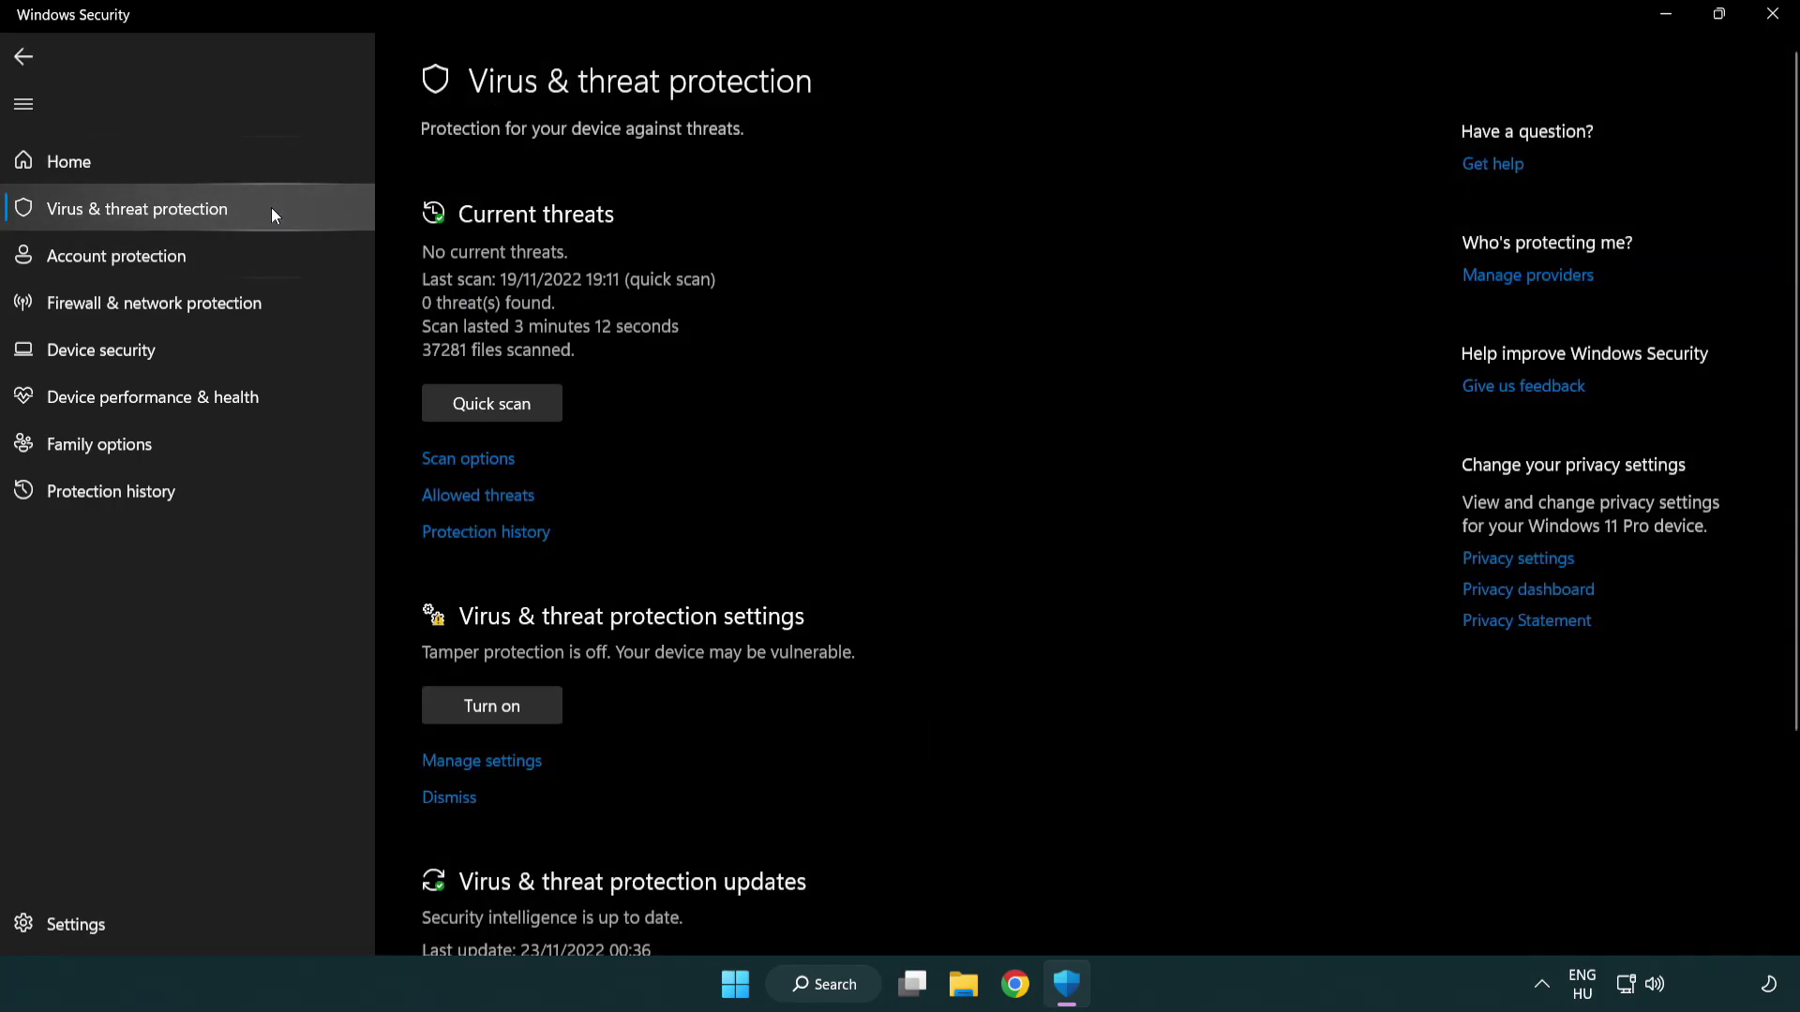
{"action": "scroll", "coordinate": [497, 412], "scroll_direction": "down", "scroll_amount": 2}
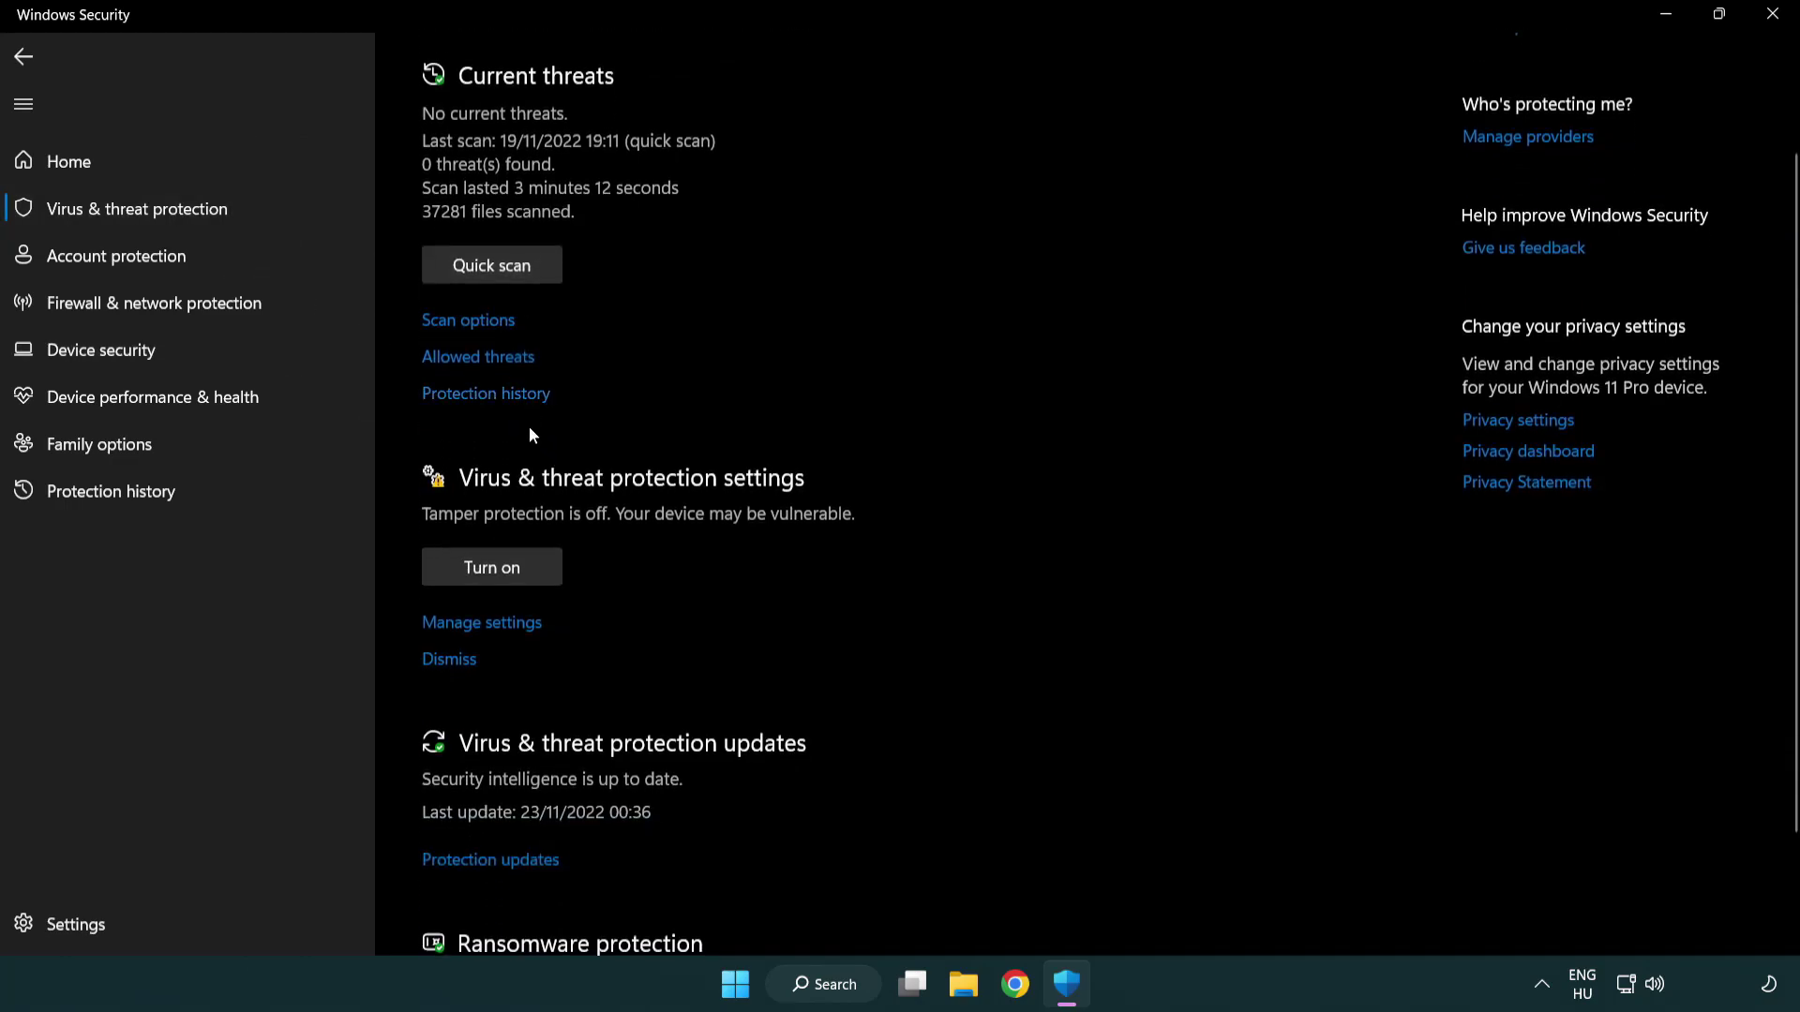
{"action": "left_click", "coordinate": [478, 623]}
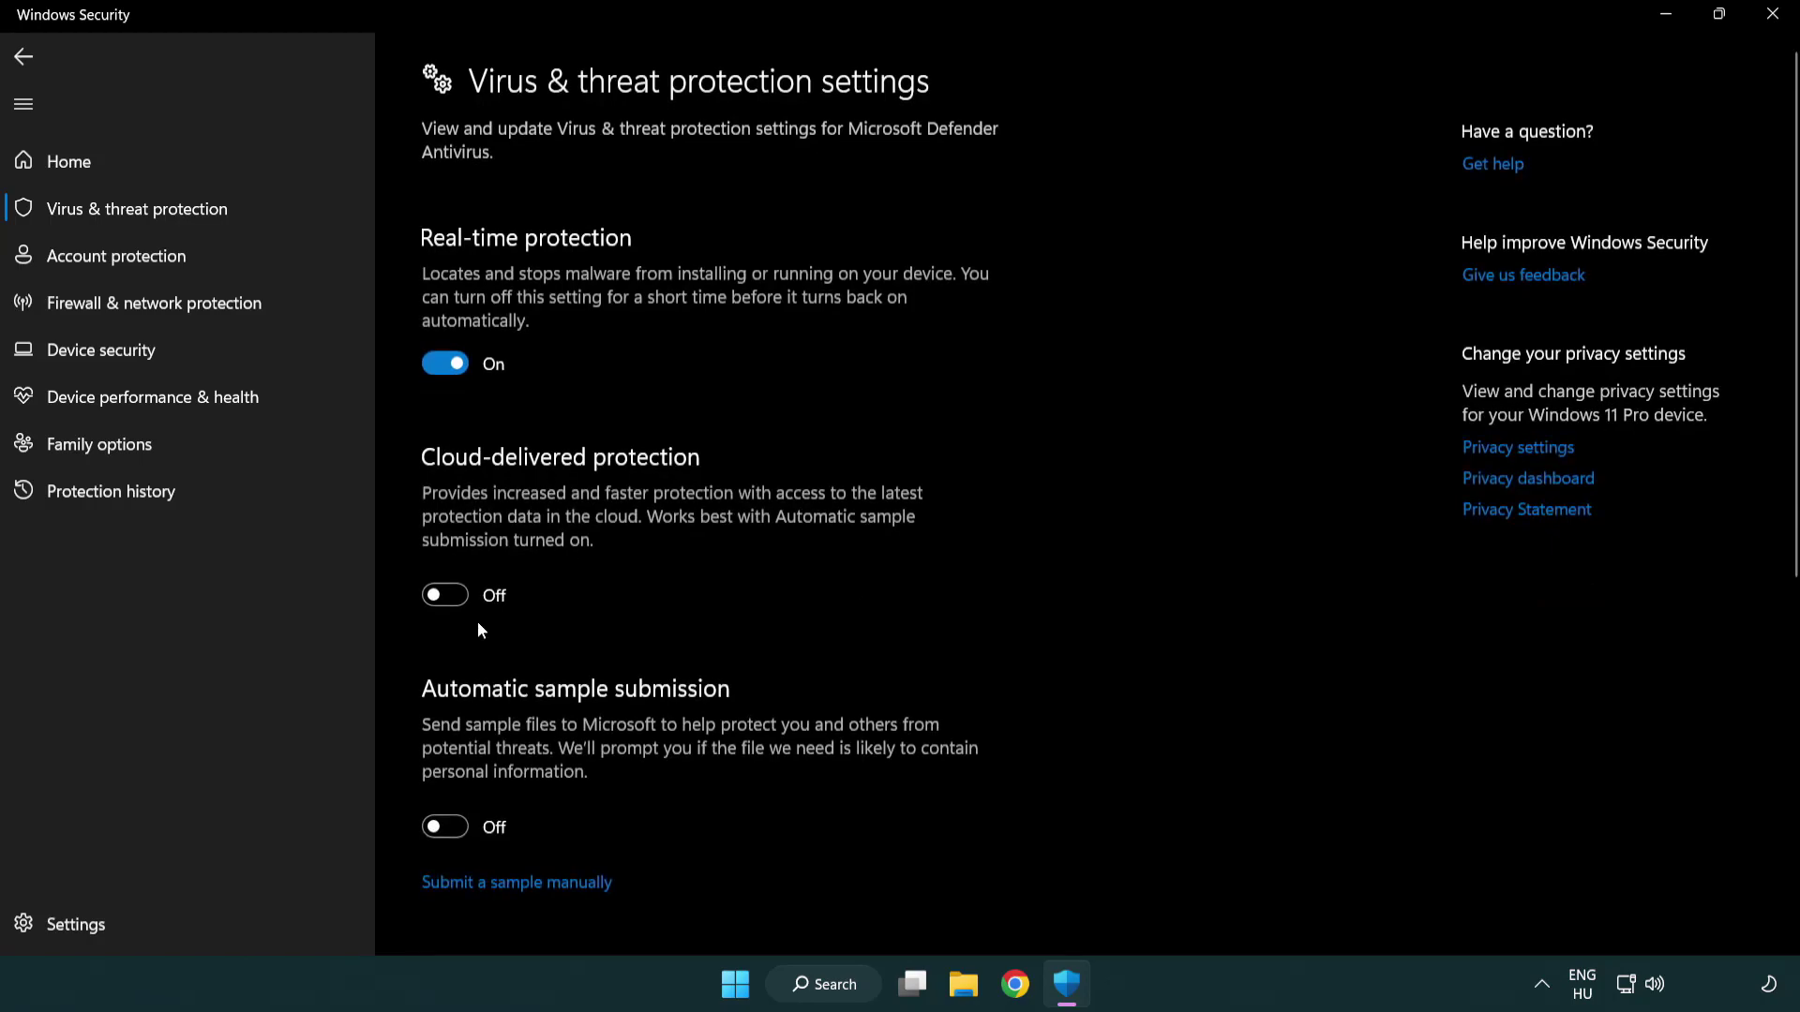
{"action": "scroll", "coordinate": [478, 629], "scroll_direction": "down", "scroll_amount": 6}
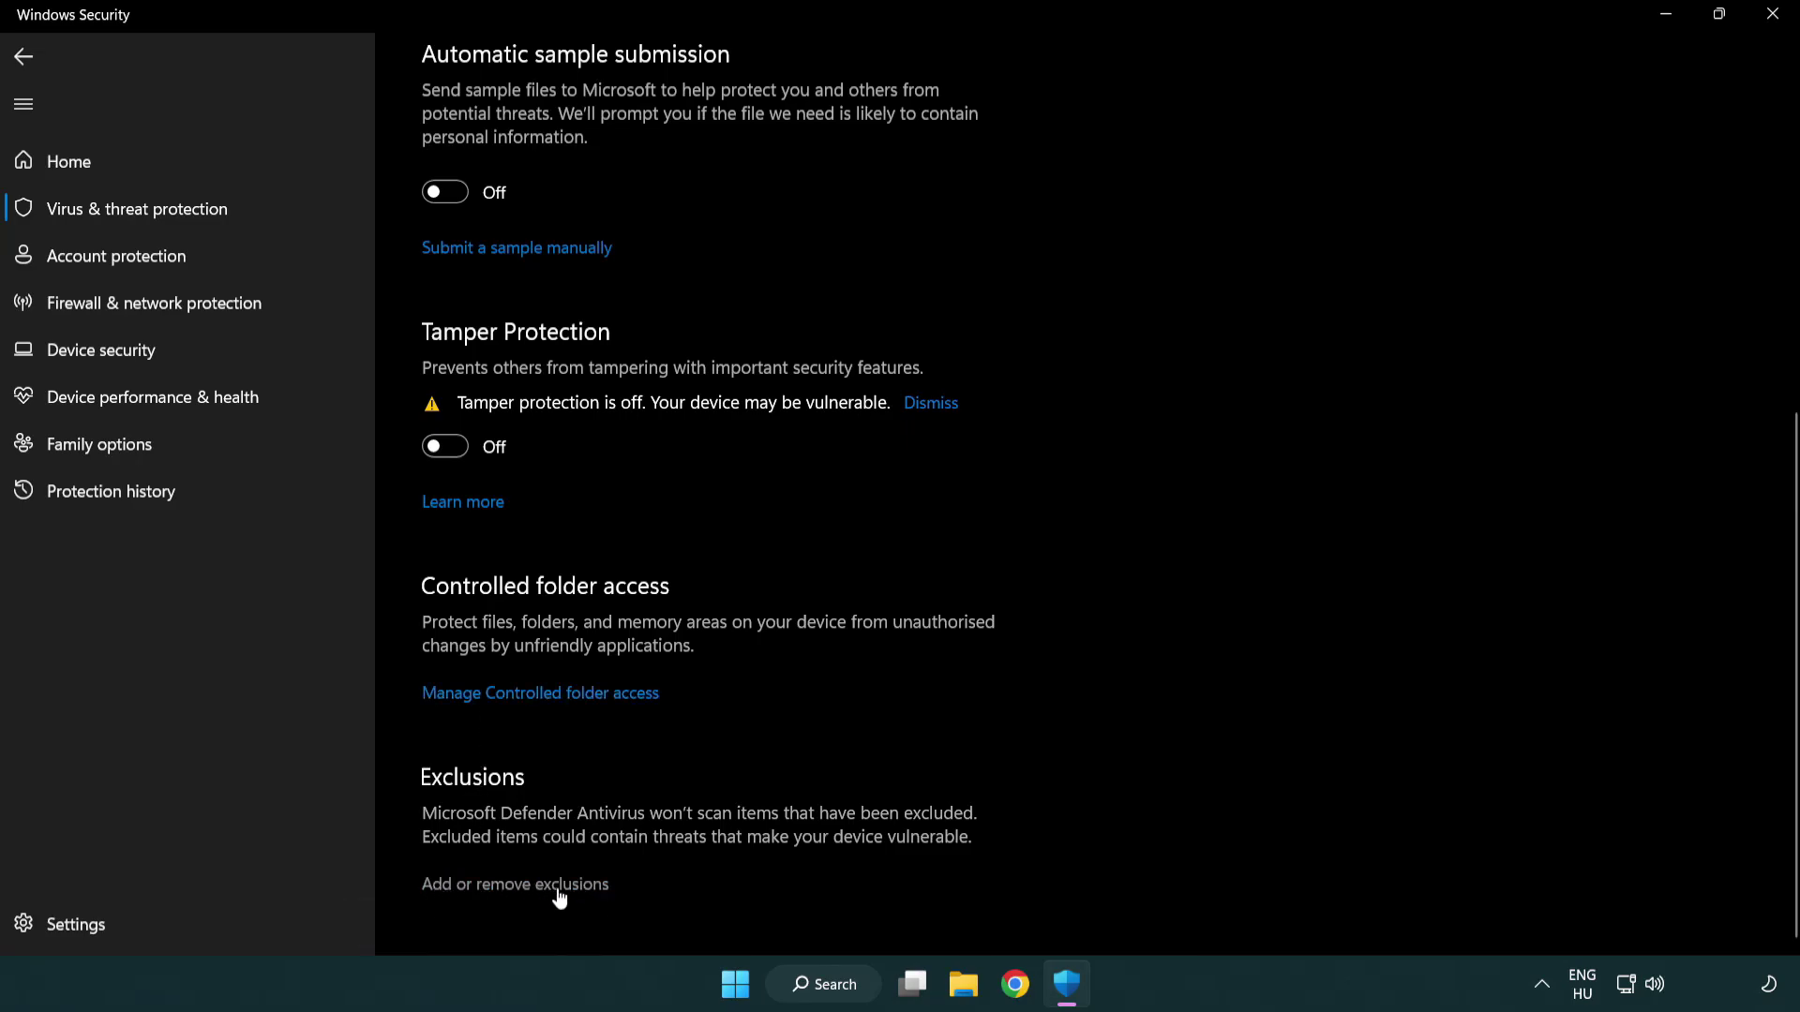
{"action": "left_click", "coordinate": [523, 886]}
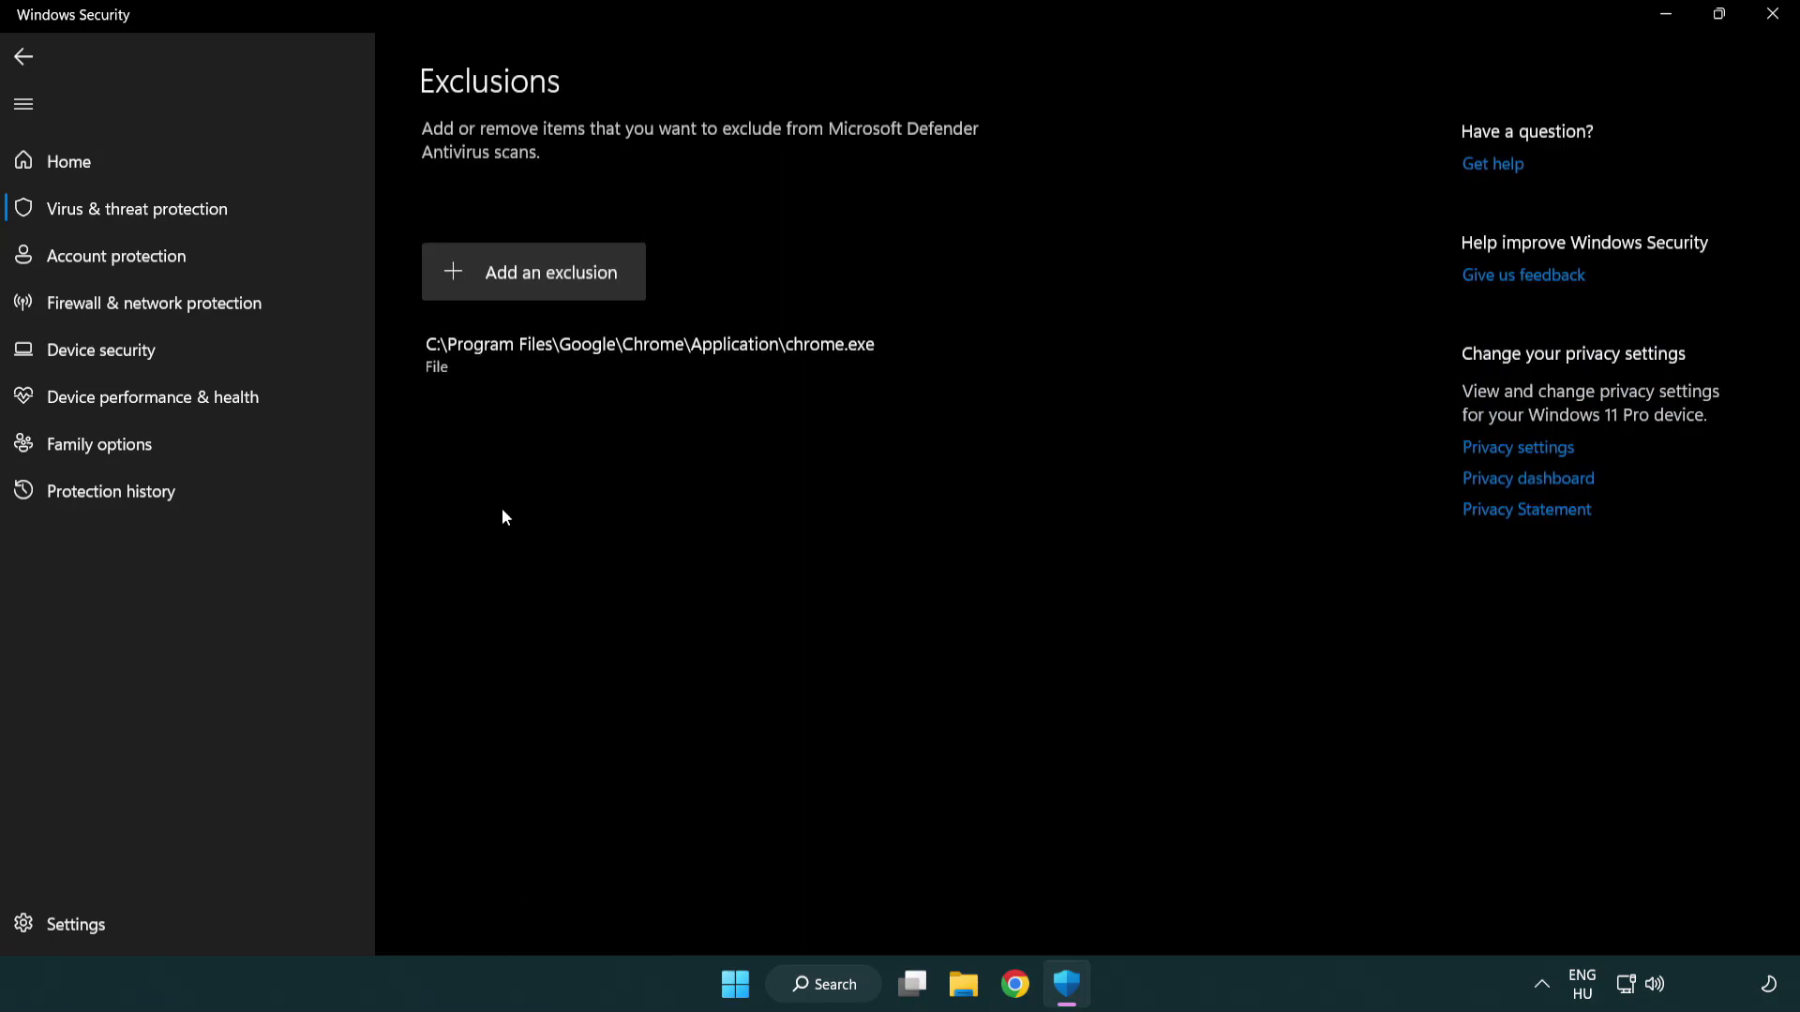
- Add a file exclusion for NOT WORKING APP from the NOT WORKING APP folder in Program Files (x86), and close Windows Security
{"action": "left_click", "coordinate": [538, 274]}
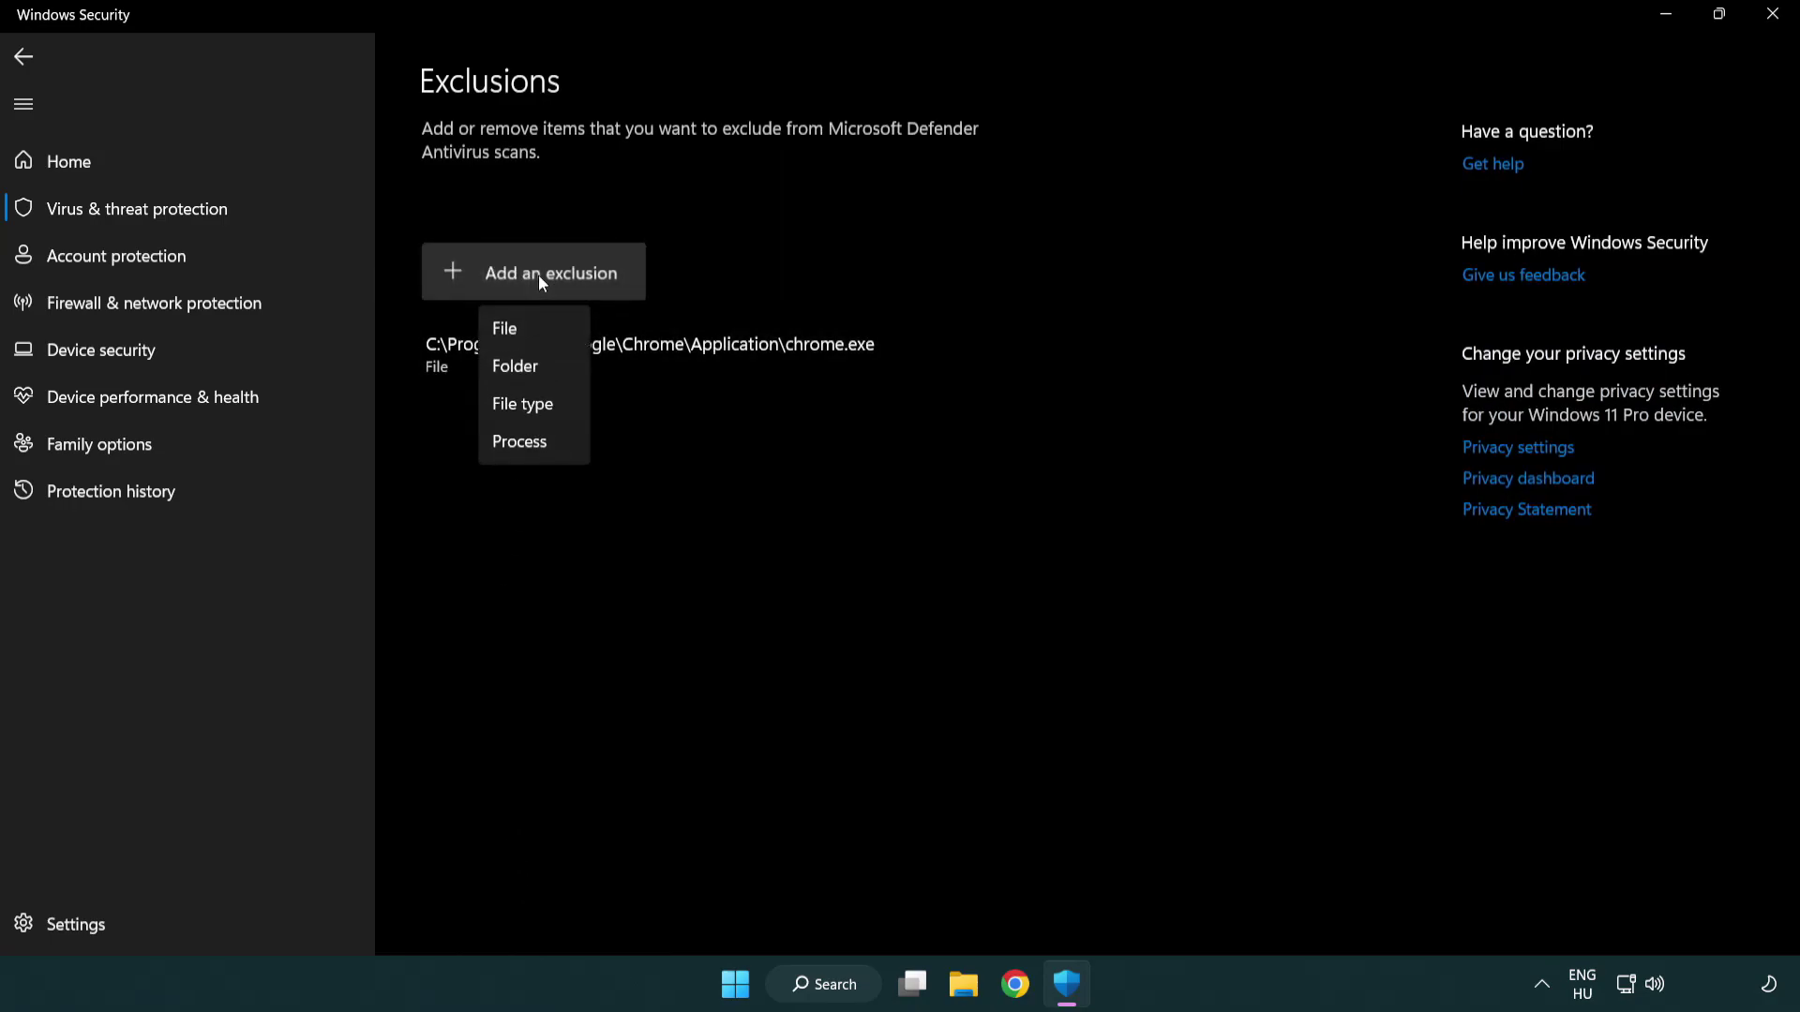
{"action": "left_click", "coordinate": [542, 330]}
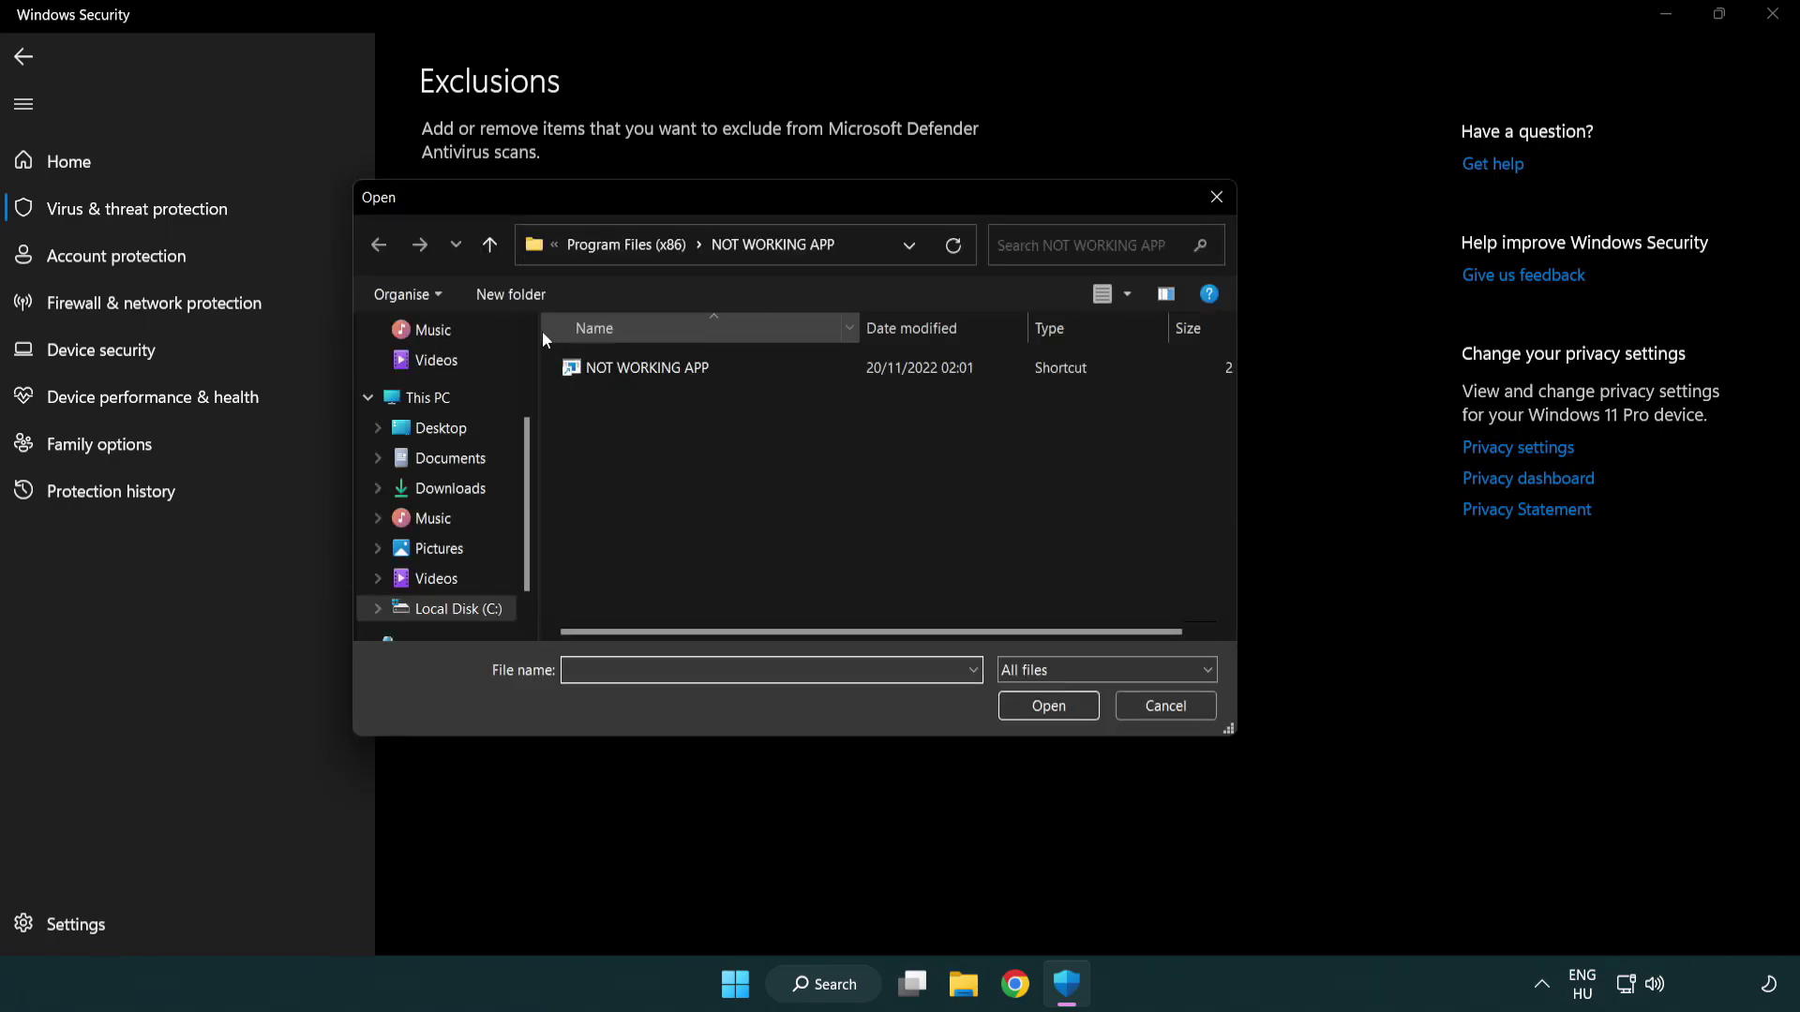
{"action": "left_click", "coordinate": [609, 250]}
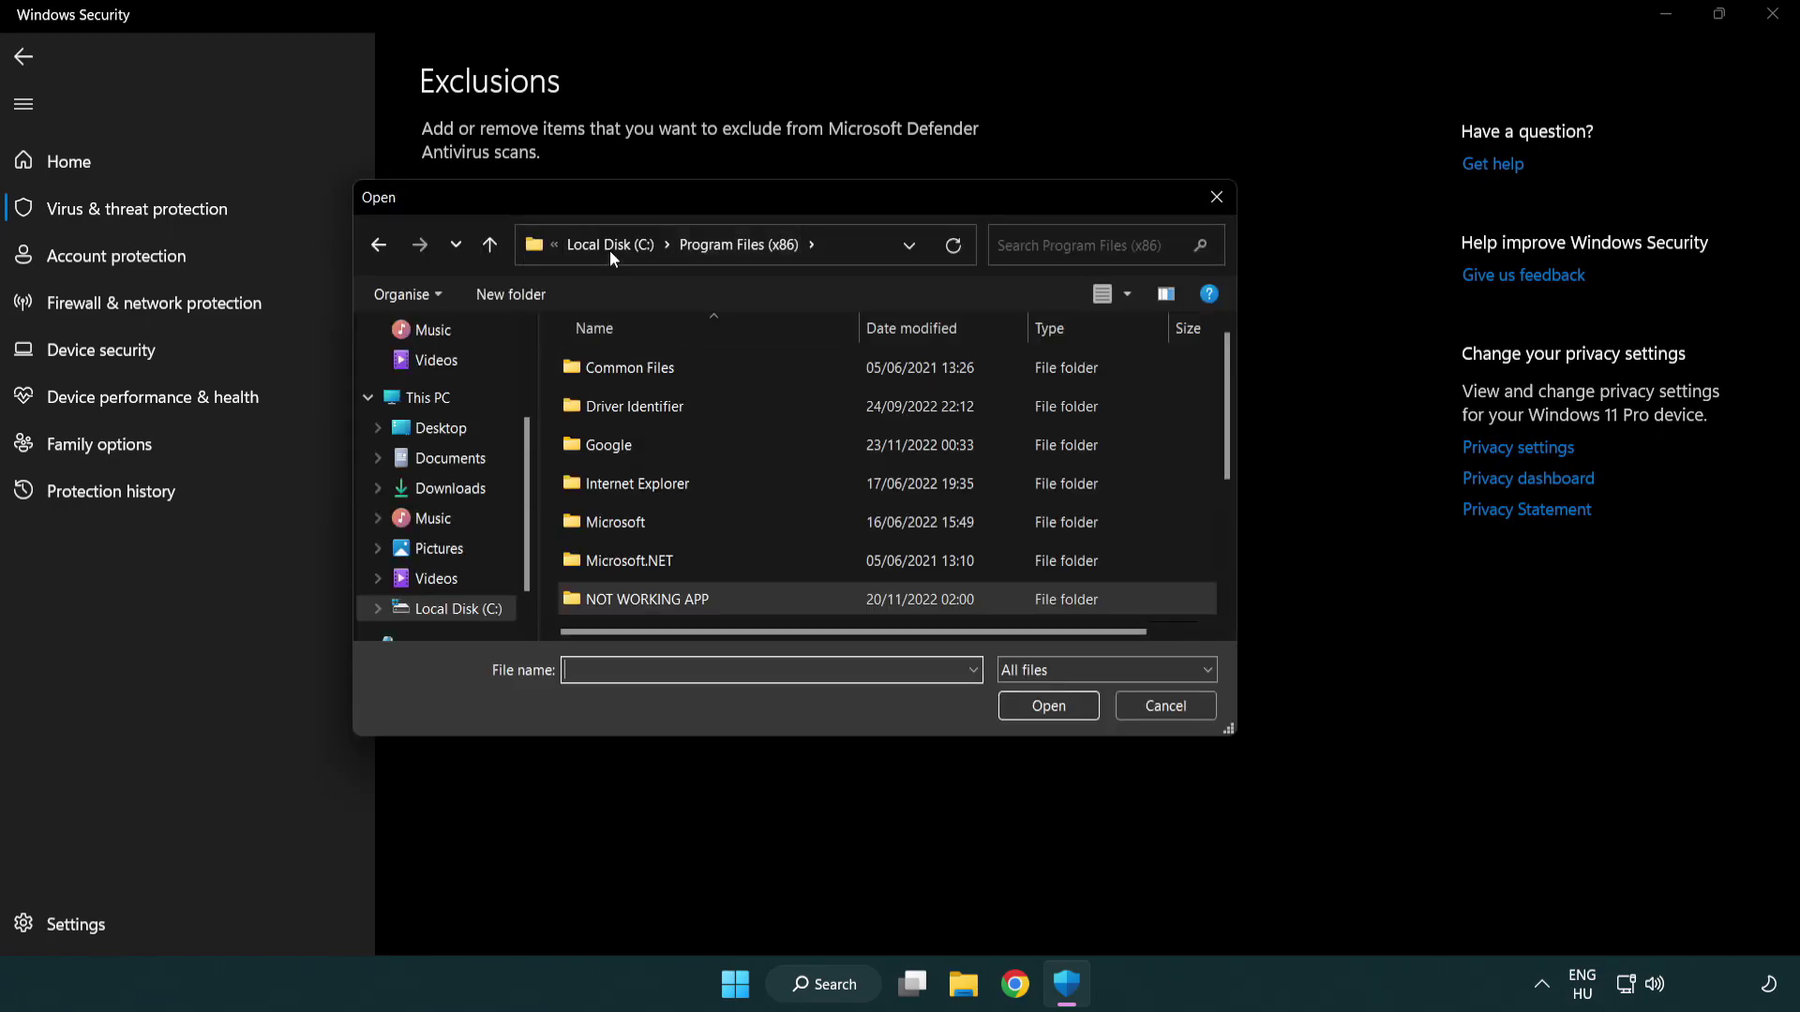
{"action": "left_click", "coordinate": [618, 247]}
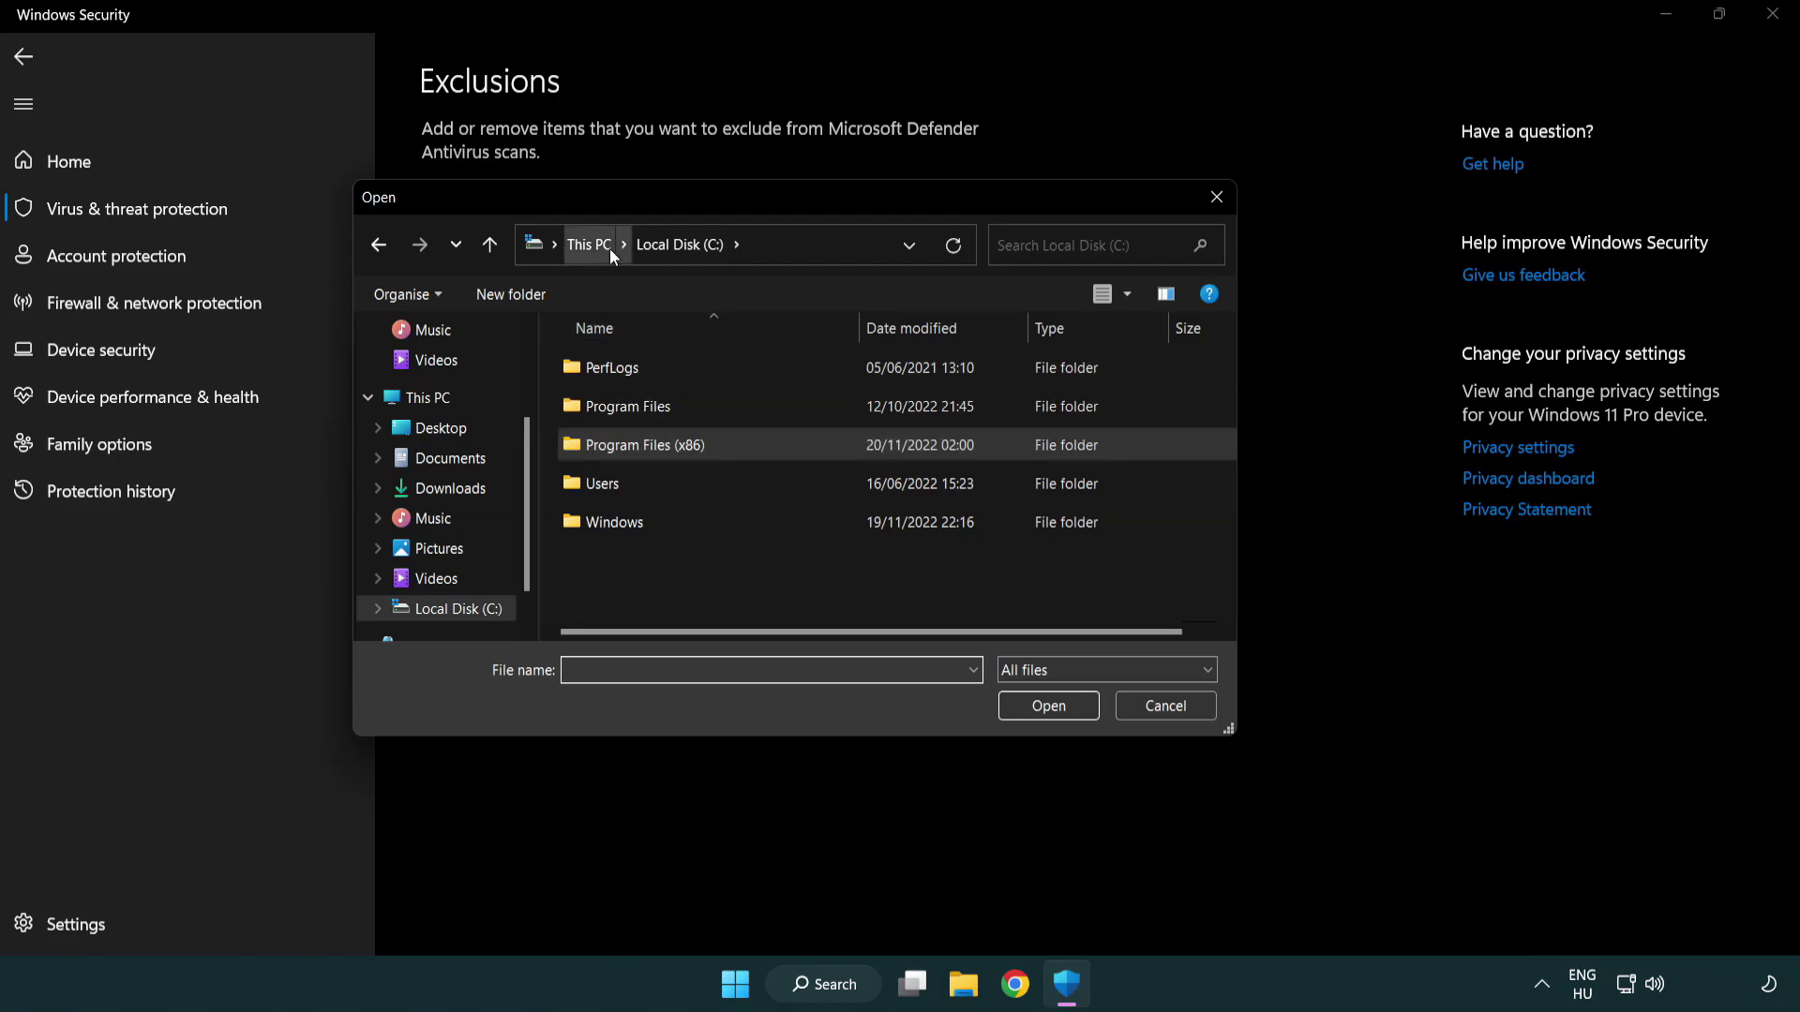
{"action": "left_click", "coordinate": [607, 248]}
{"action": "double_click", "coordinate": [656, 620]}
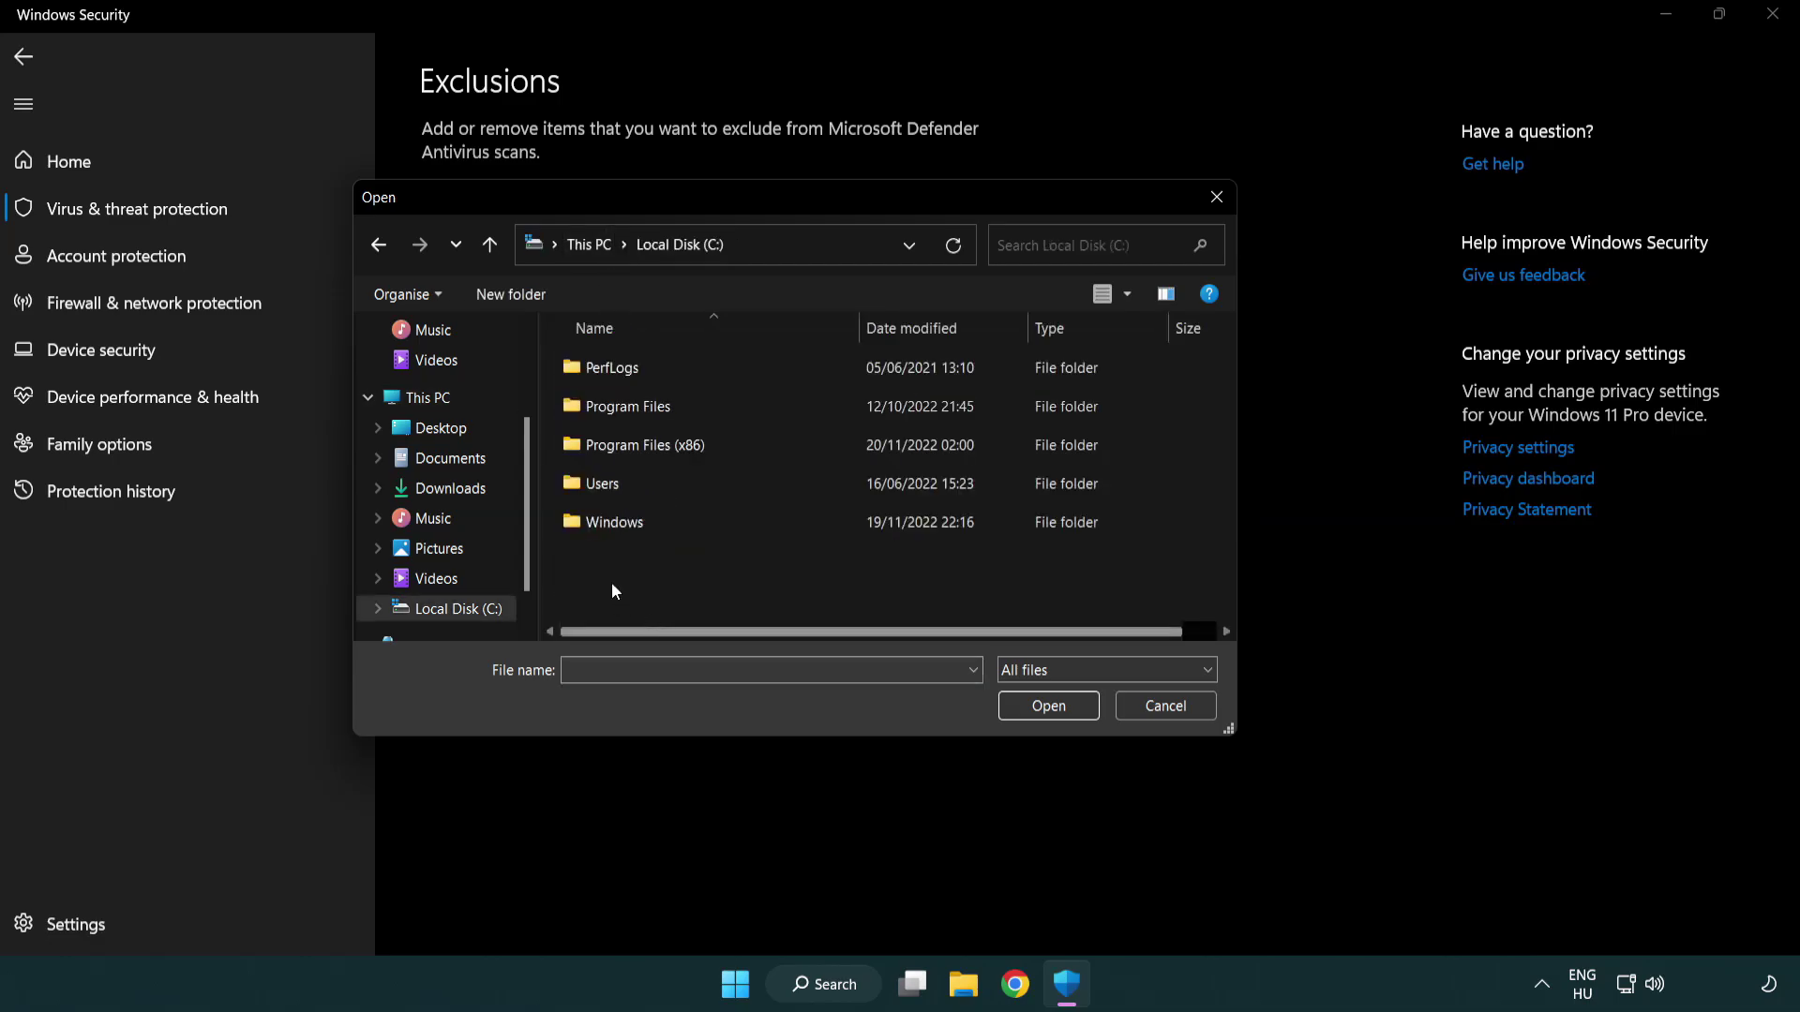
{"action": "double_click", "coordinate": [661, 442]}
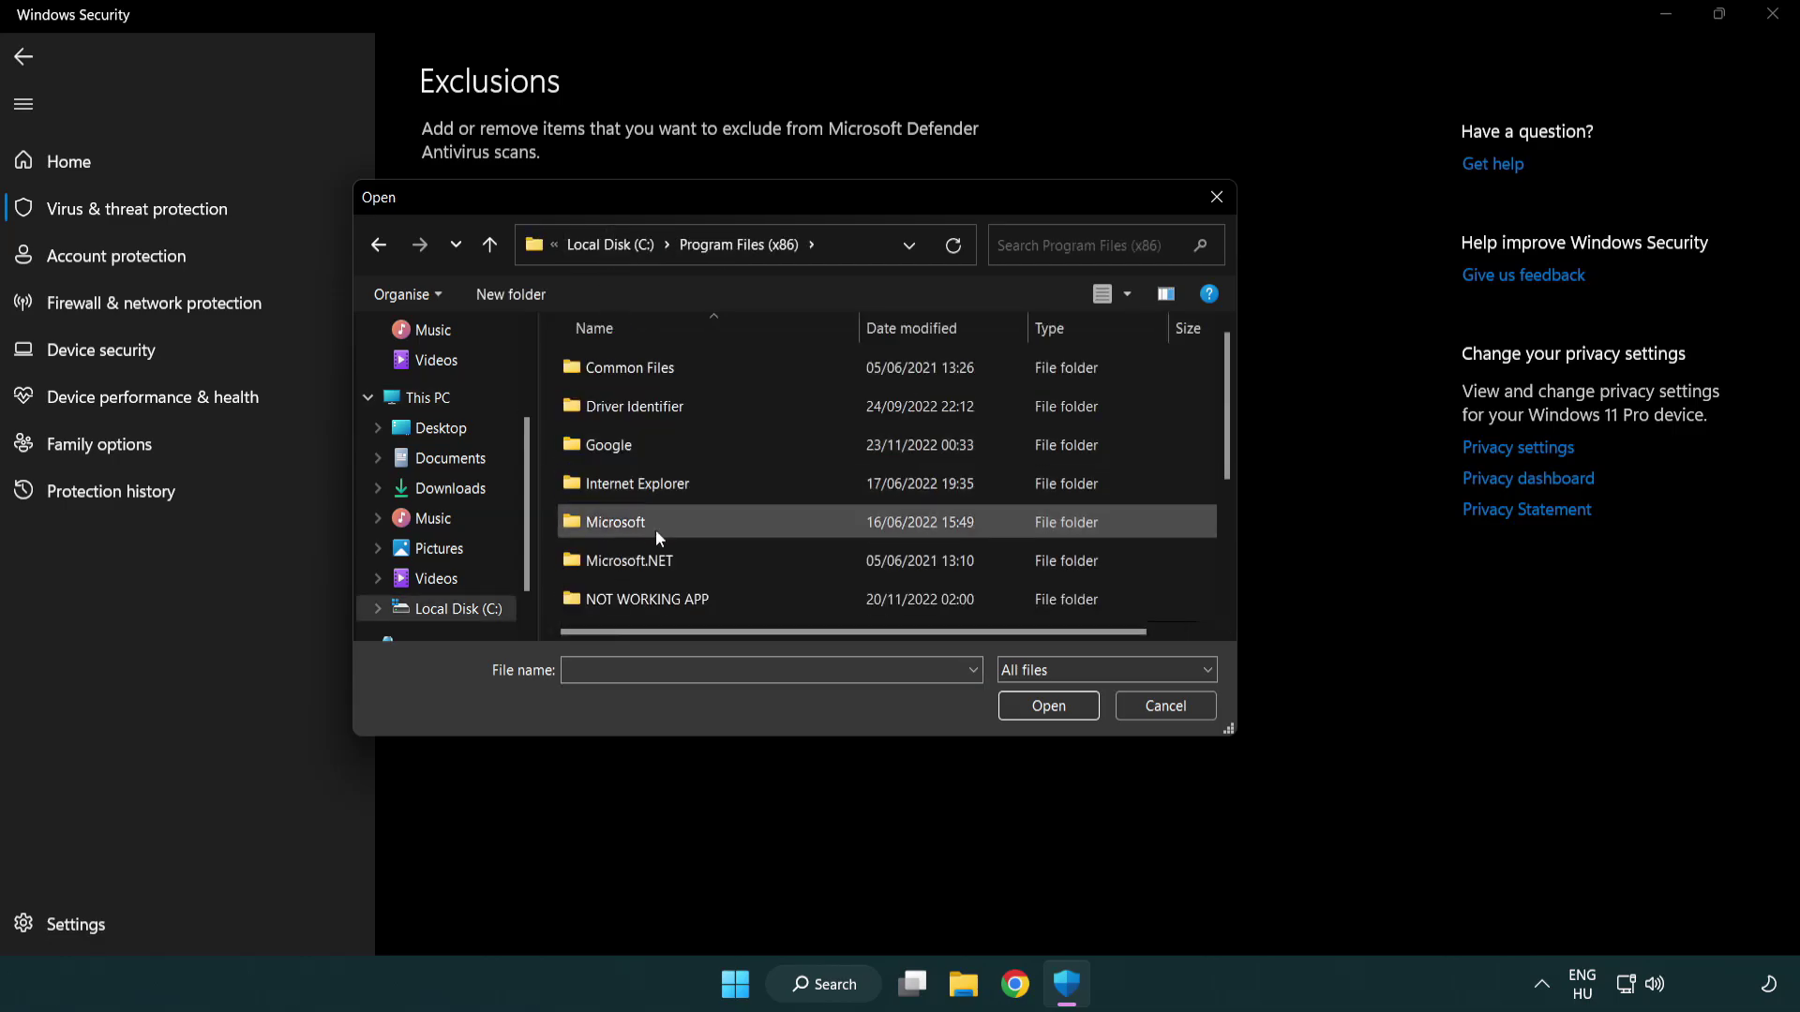
{"action": "double_click", "coordinate": [672, 605]}
{"action": "left_click", "coordinate": [634, 365]}
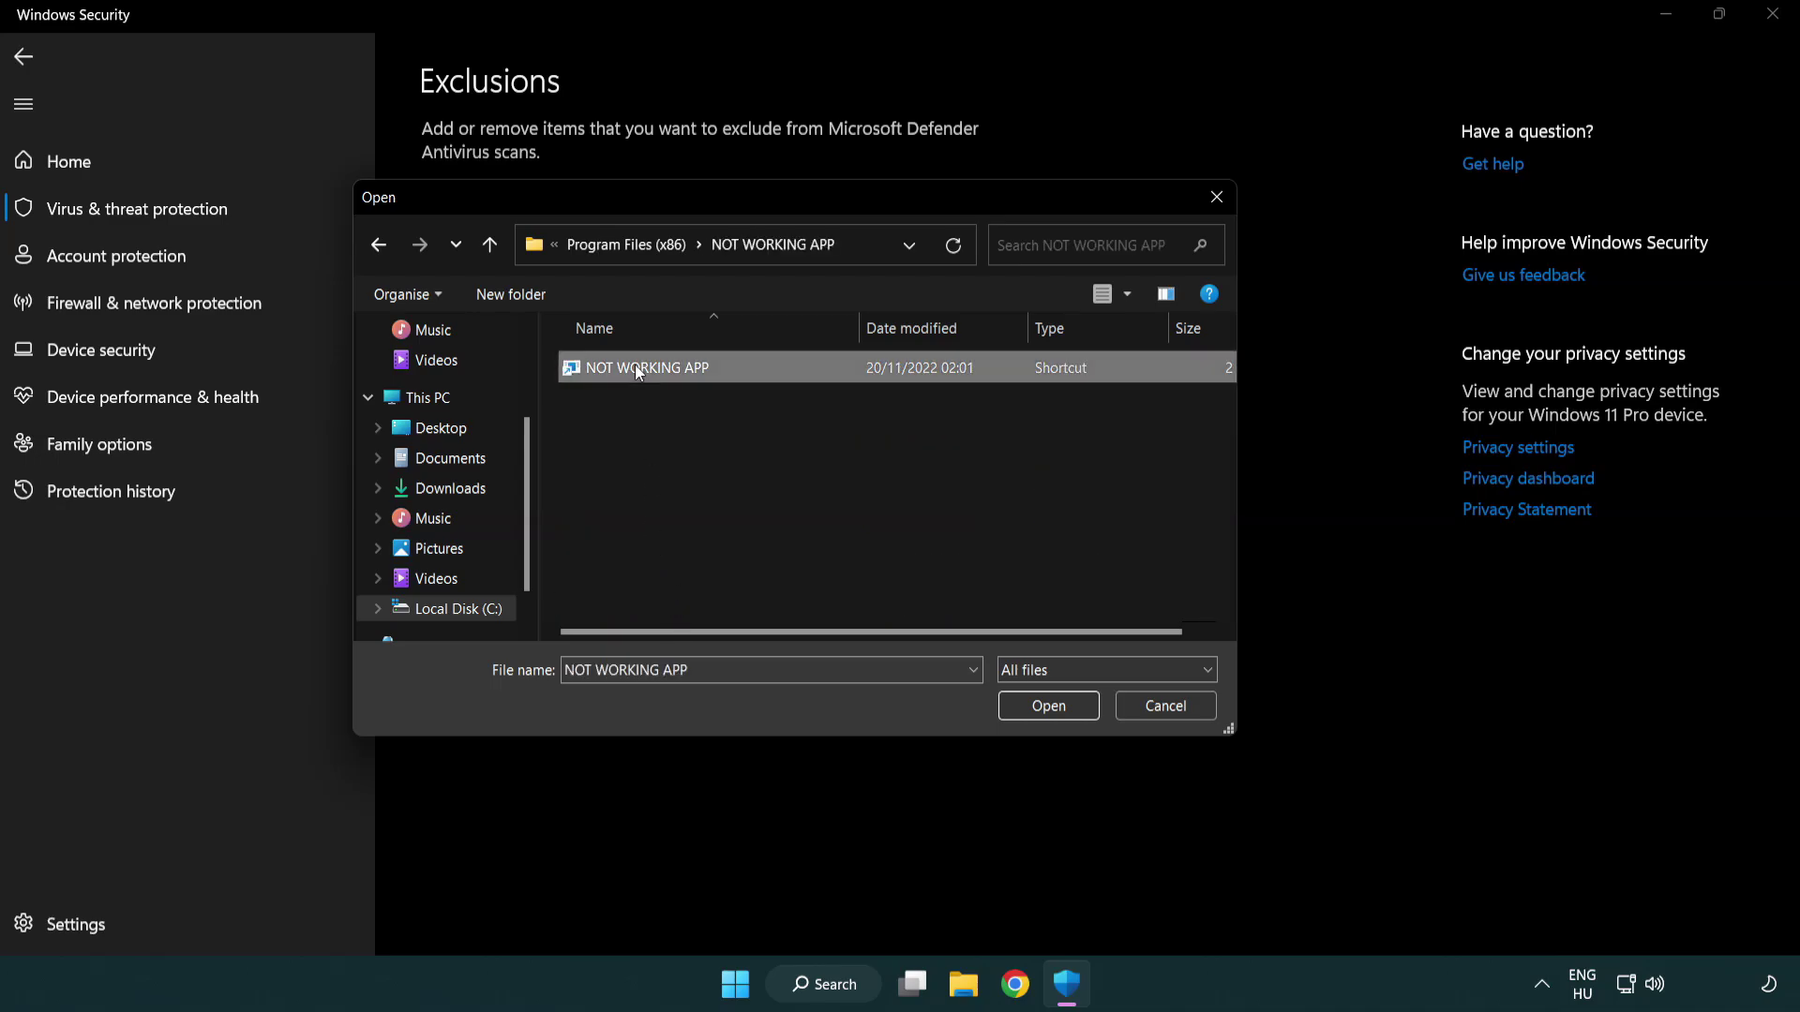
{"action": "left_click", "coordinate": [1045, 714]}
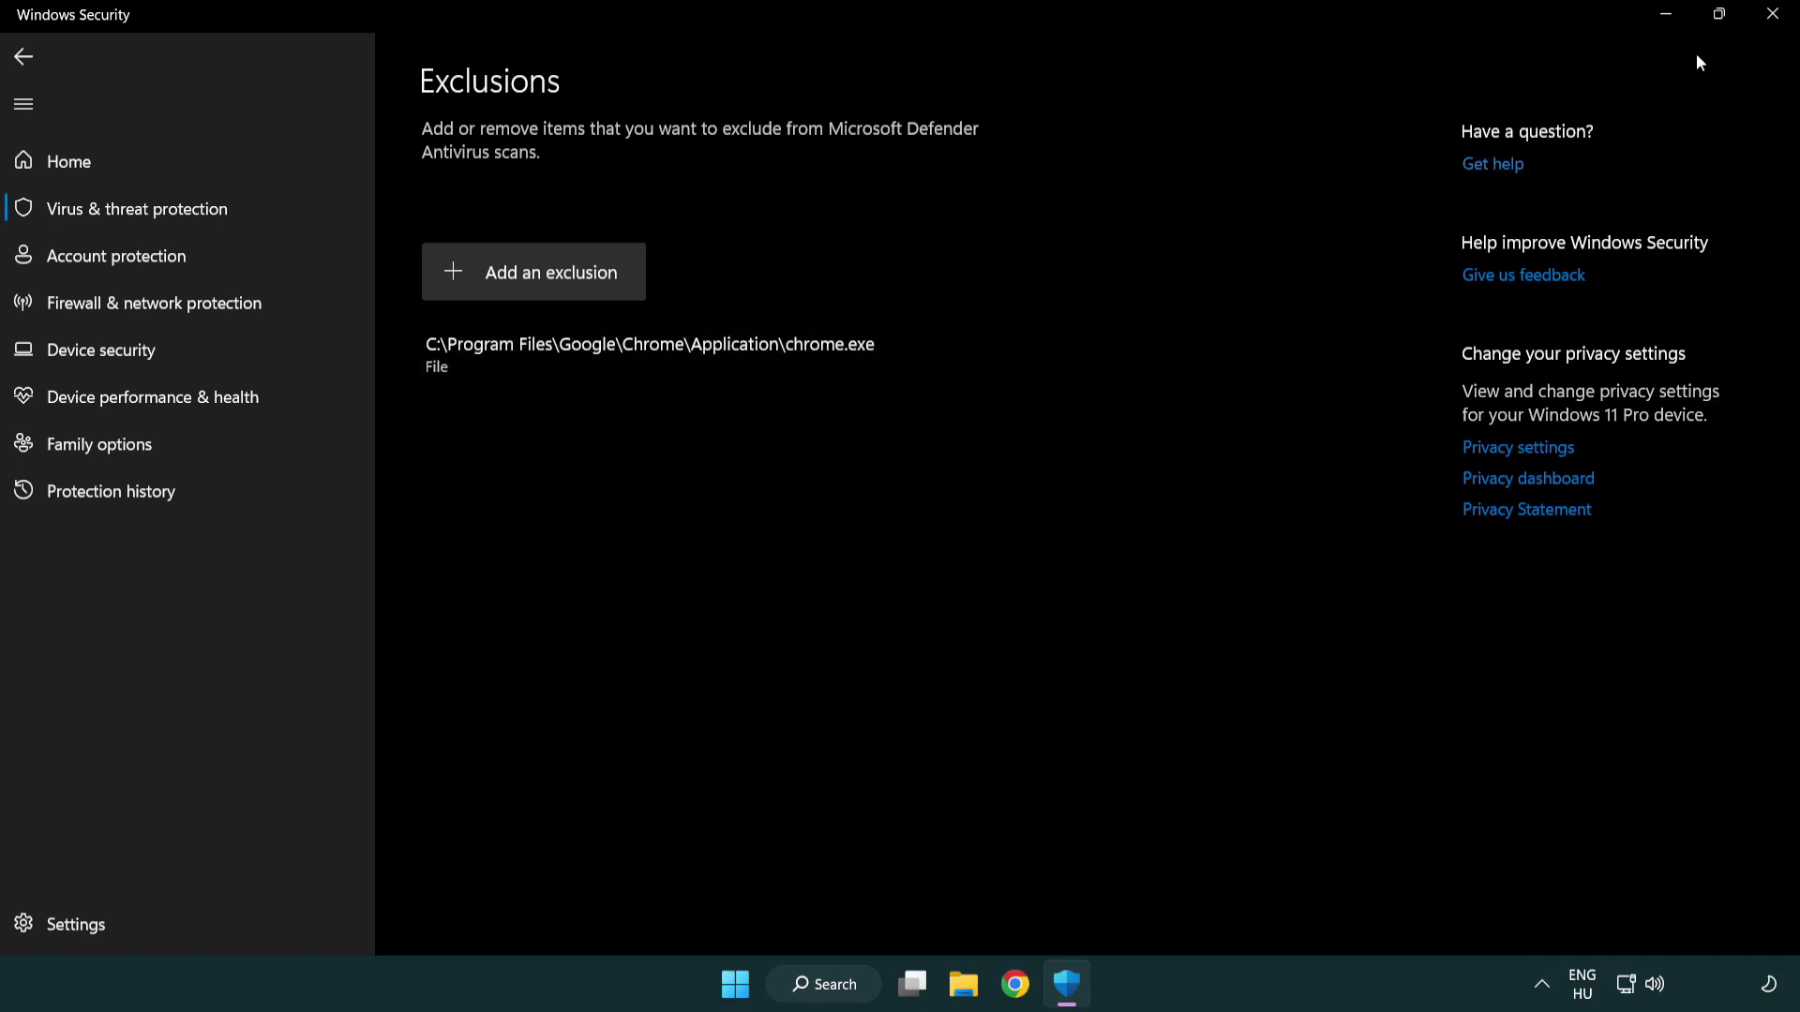
{"action": "left_click", "coordinate": [1771, 15]}
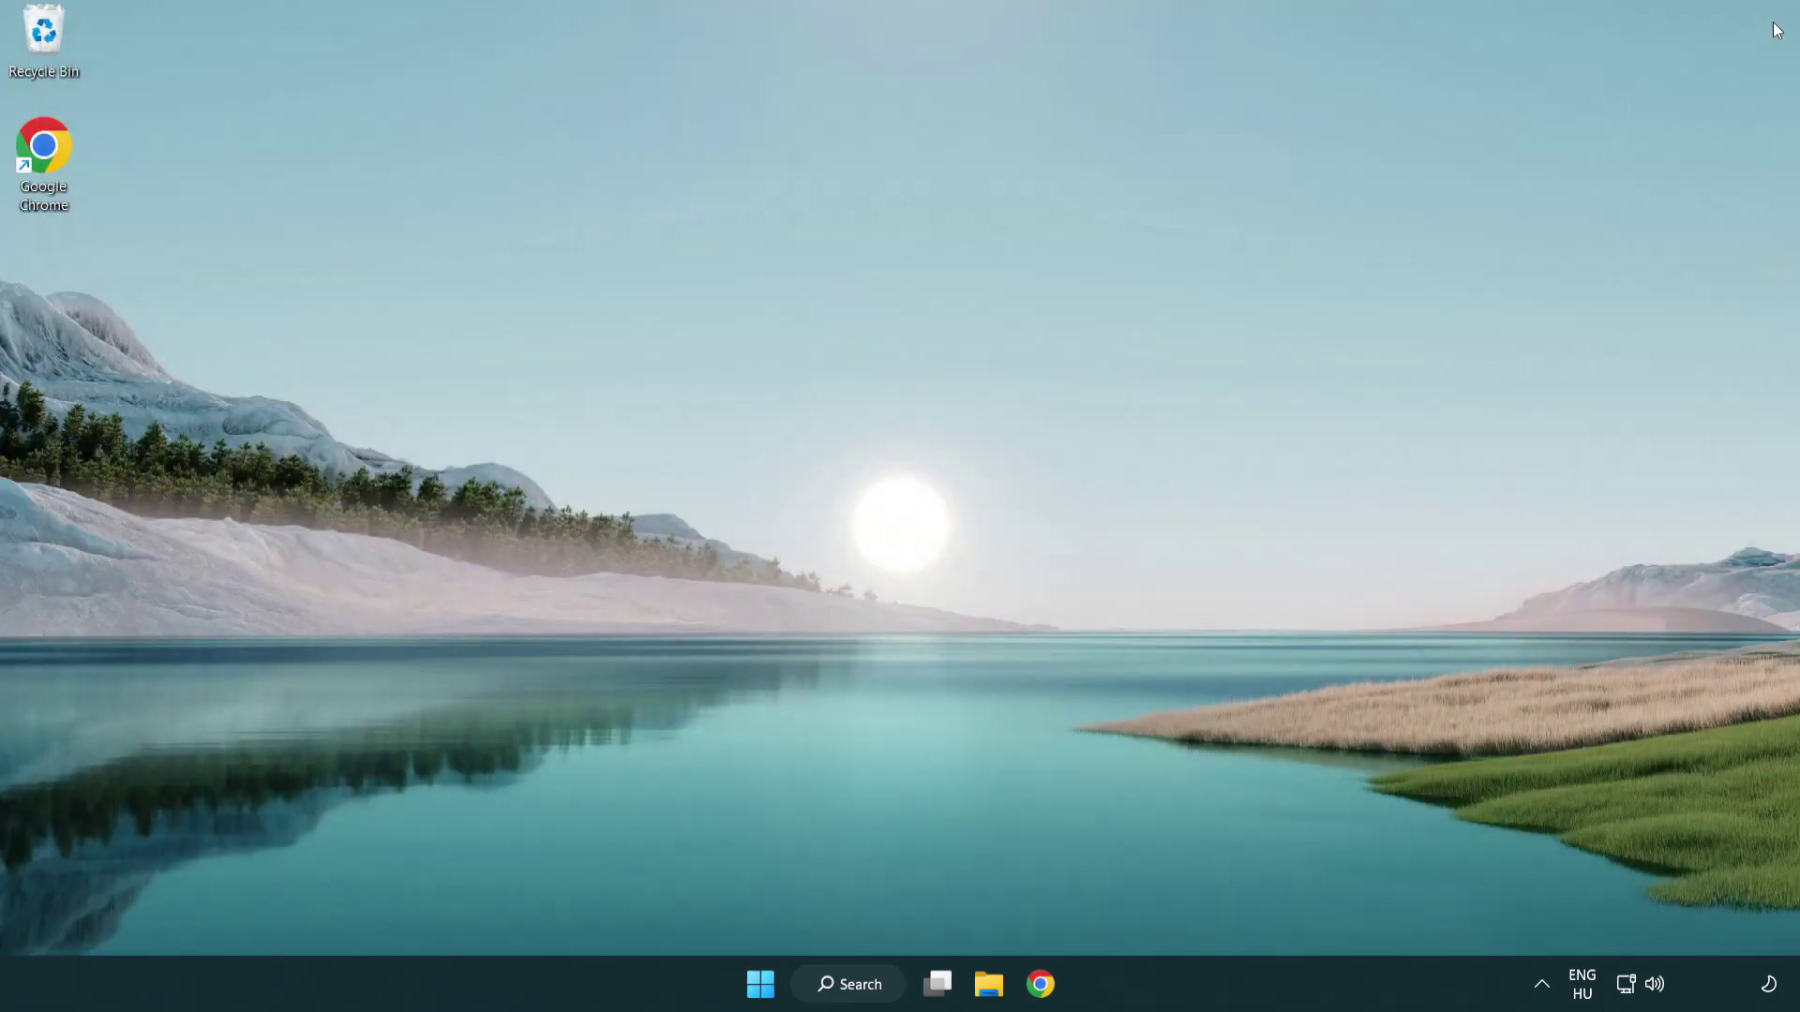
- Open the computer's power options to restart it
{"action": "left_click", "coordinate": [743, 992]}
{"action": "left_click", "coordinate": [1192, 903]}
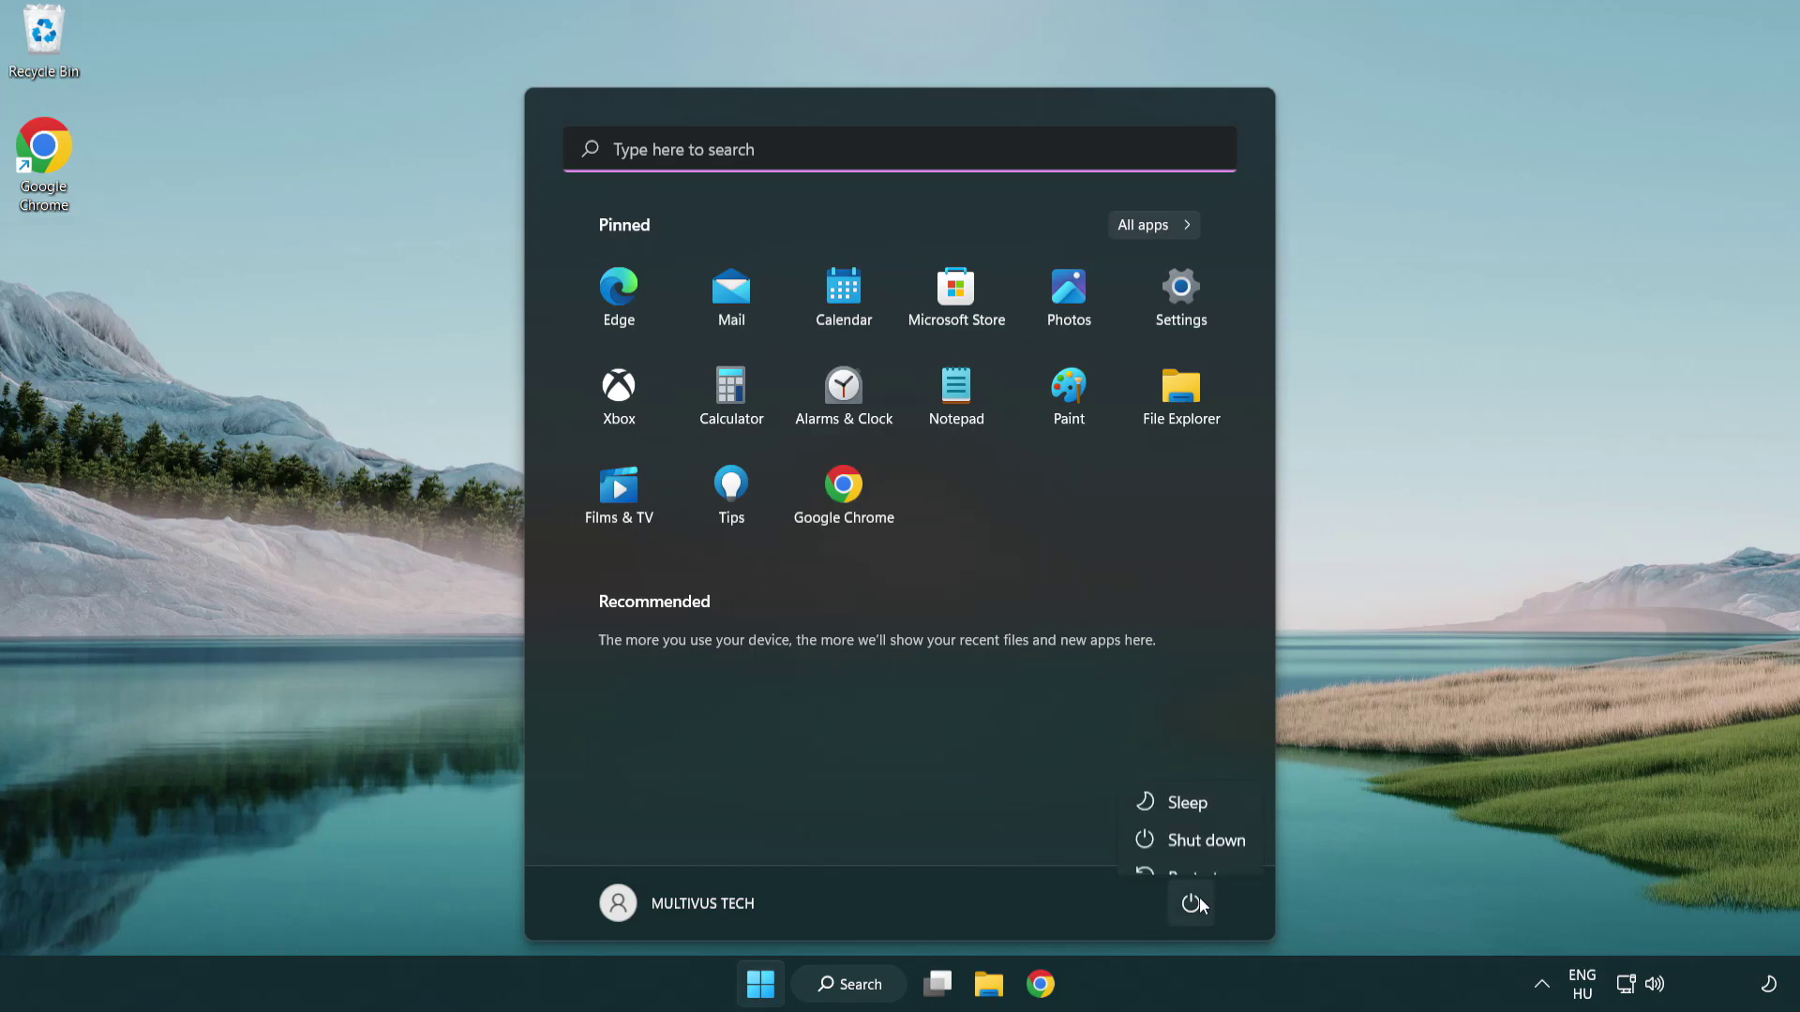